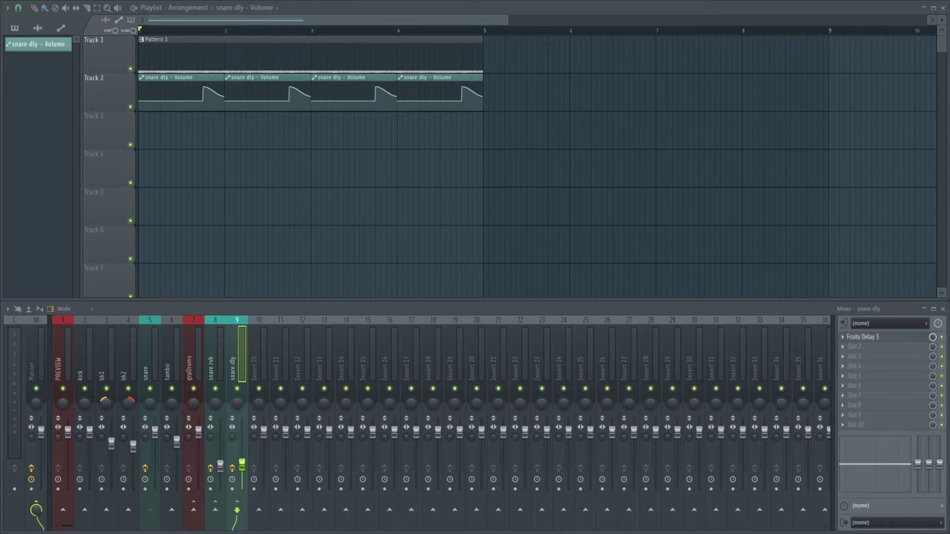
# Play back the finished drum arrangement to listen to the snare's delay and reverb, and stop it
pyautogui.press('space')
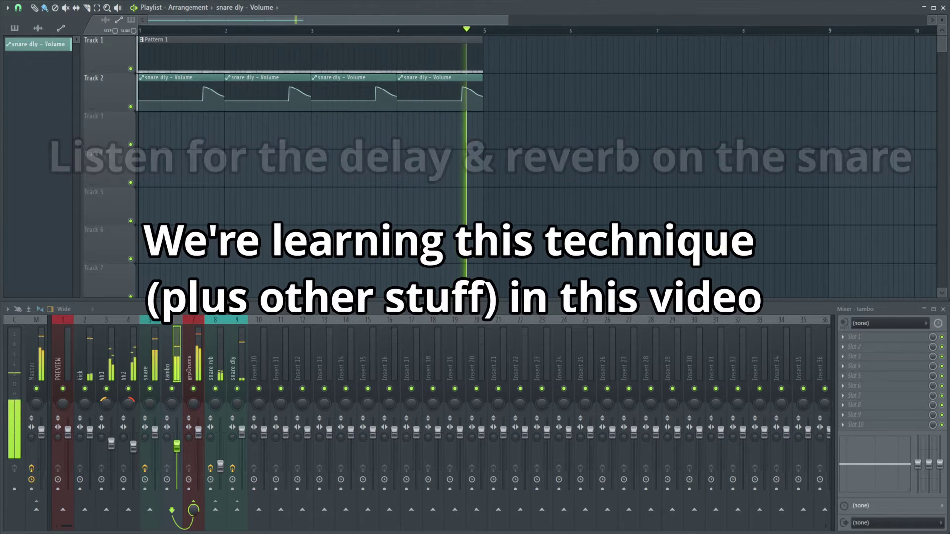
pyautogui.press('space')
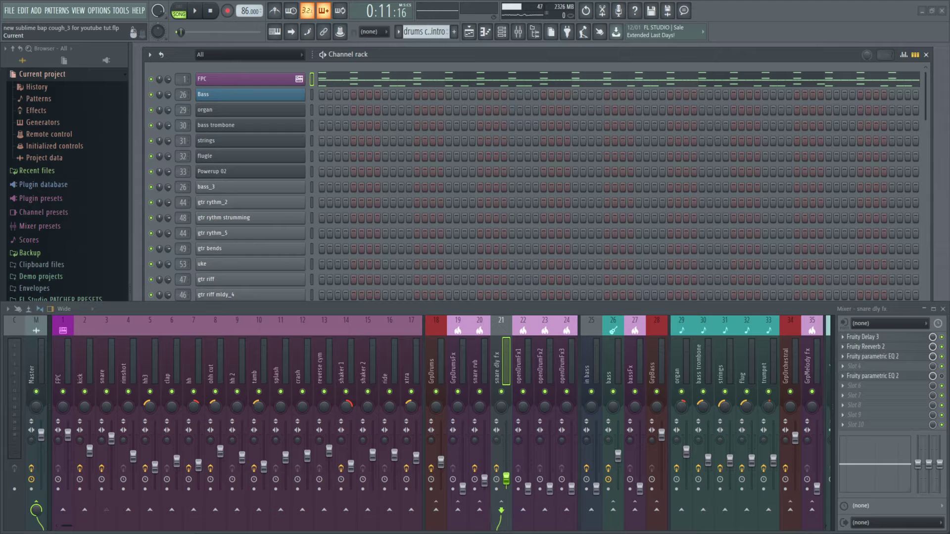
# Start a new project and rename mixer Insert 1 as PREVIEW
pyautogui.click(10, 11)
pyautogui.click(19, 16)
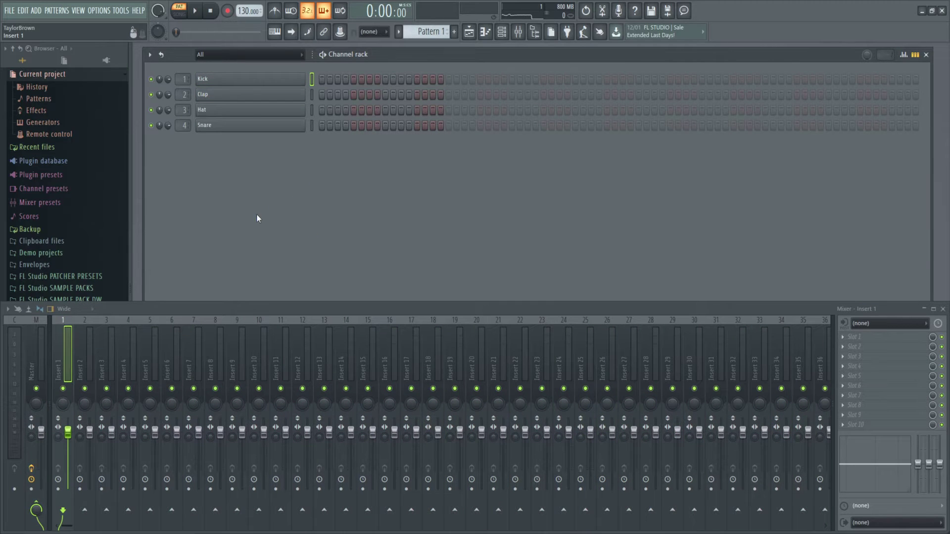
pyautogui.rightClick(69, 346)
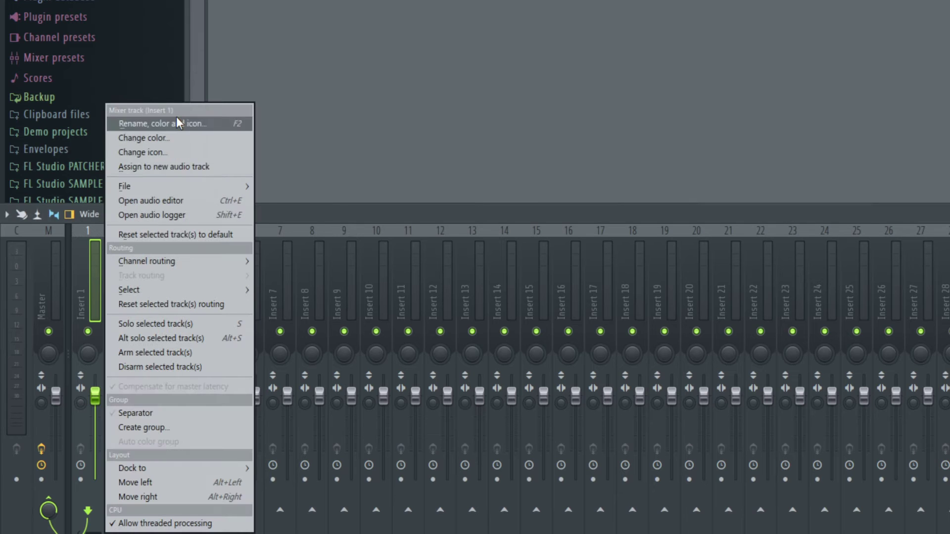
pyautogui.click(124, 247)
pyautogui.write('PREVIEW')
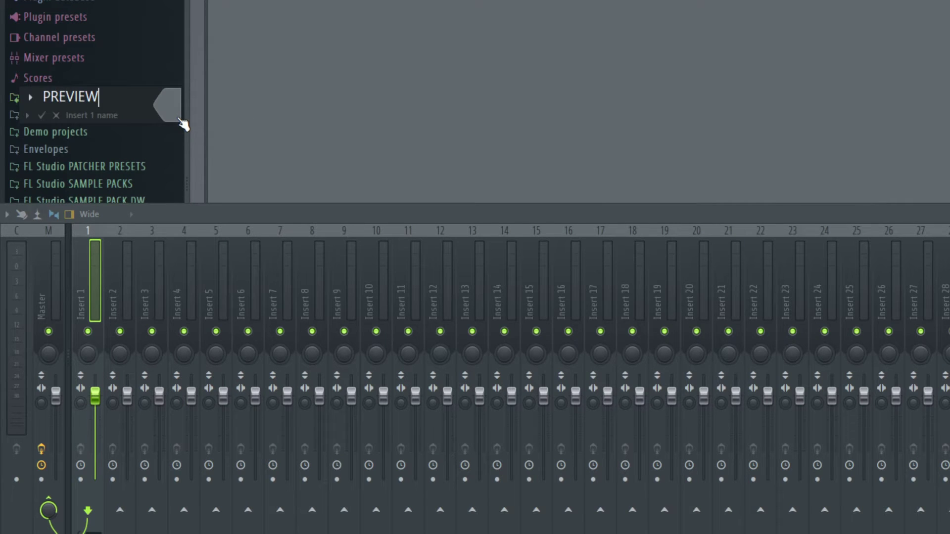
pyautogui.press('Return')
# Change the color of the PREVIEW mixer track to red
pyautogui.rightClick(79, 289)
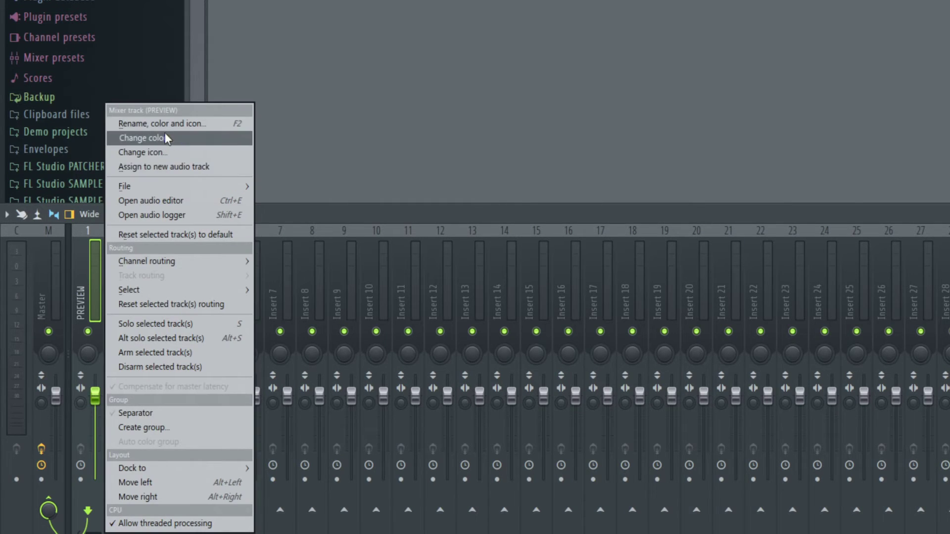
pyautogui.click(233, 123)
pyautogui.click(166, 121)
pyautogui.click(289, 195)
pyautogui.doubleClick(291, 197)
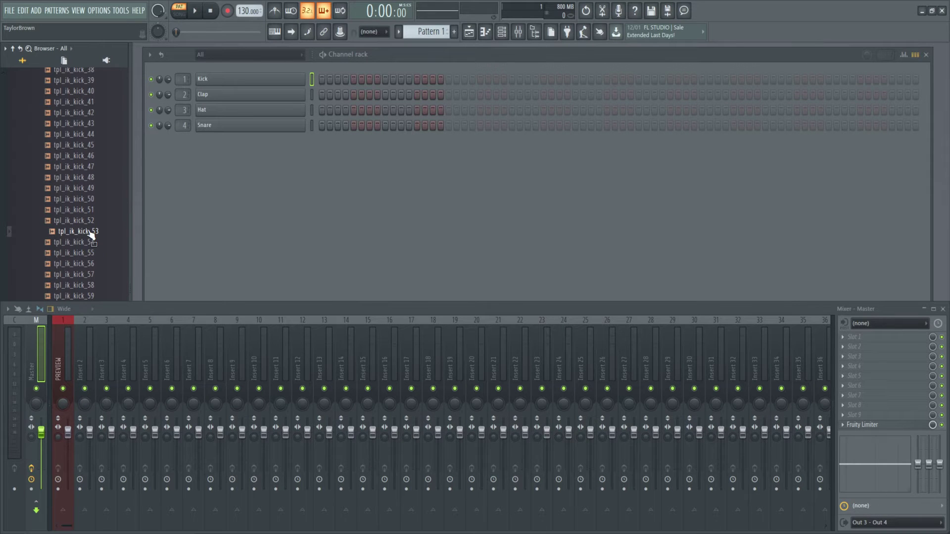
# Audition the tpl_ik_kick_53 kick sample and turn on the metronome
pyautogui.click(91, 232)
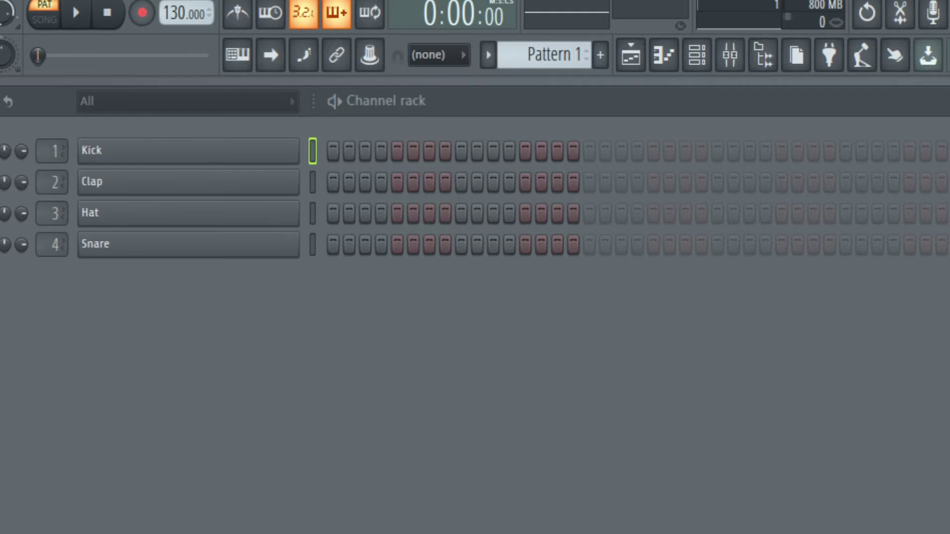
pyautogui.click(242, 19)
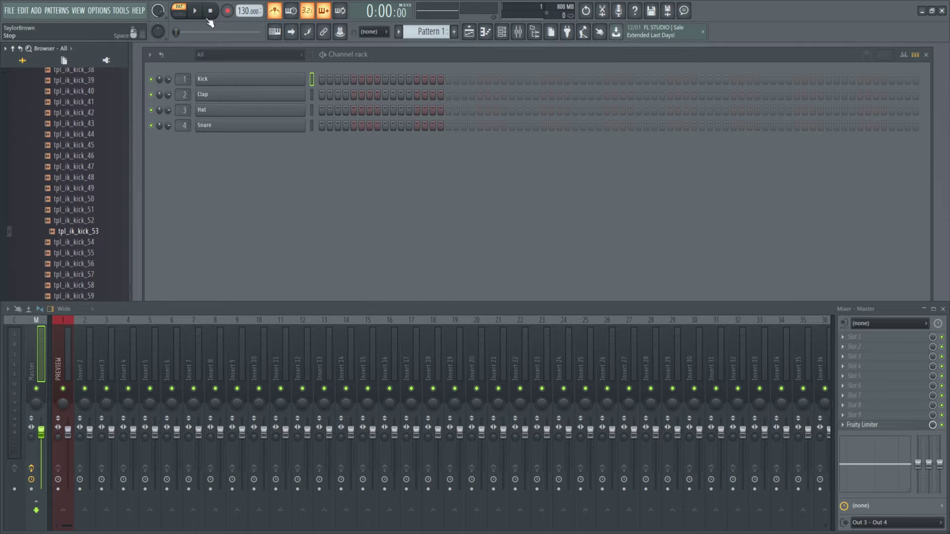
# Test the PREVIEW track's fader by lowering it during metronome playback, stop playback, and return the fader to its default level
pyautogui.press('space')
pyautogui.moveTo(68, 433); pyautogui.dragTo(68, 479)
pyautogui.press('space')
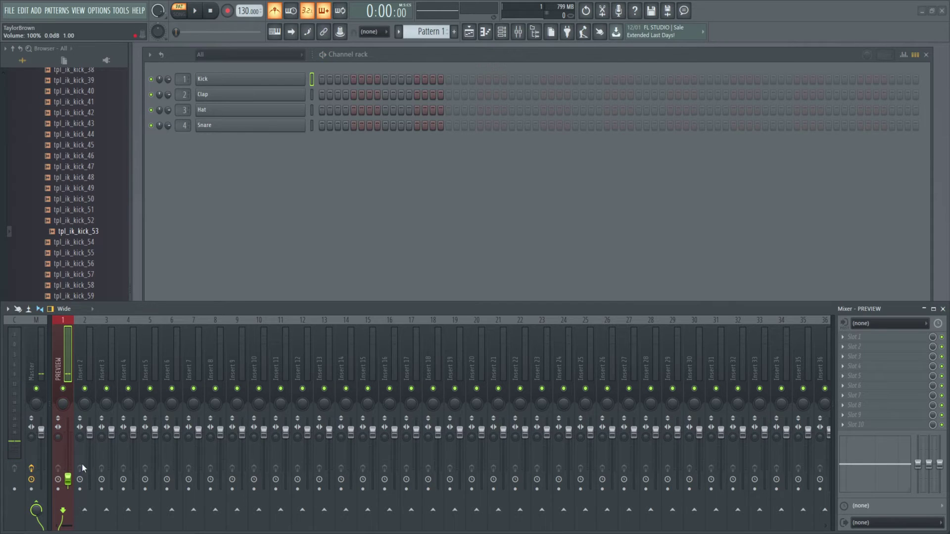
pyautogui.moveTo(68, 479); pyautogui.dragTo(67, 431)
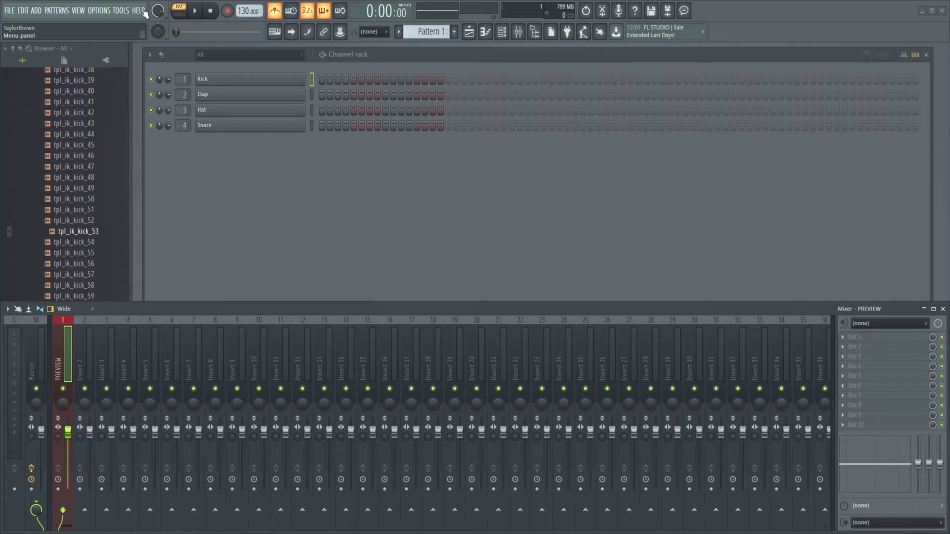
# Check which mixer track the audio settings use for previews, and close the settings
pyautogui.click(102, 11)
pyautogui.click(115, 41)
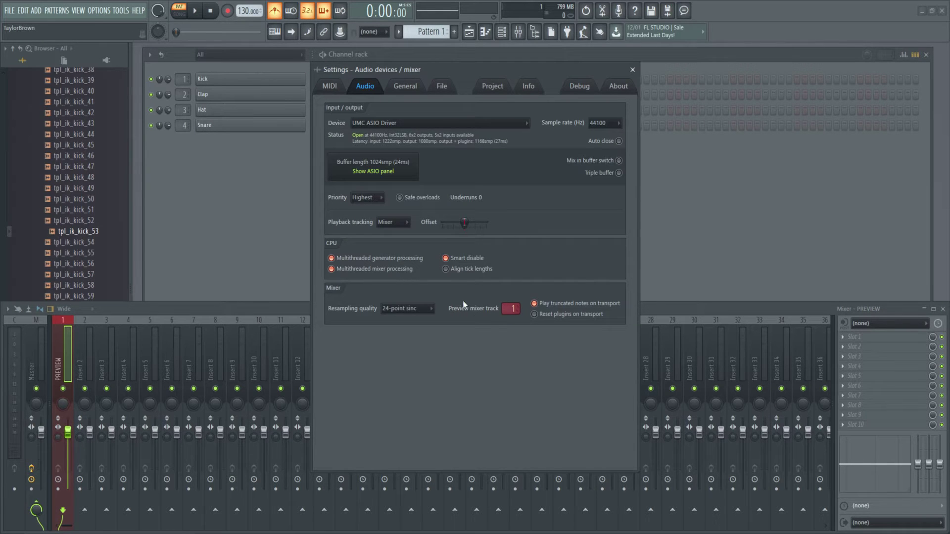
pyautogui.click(632, 70)
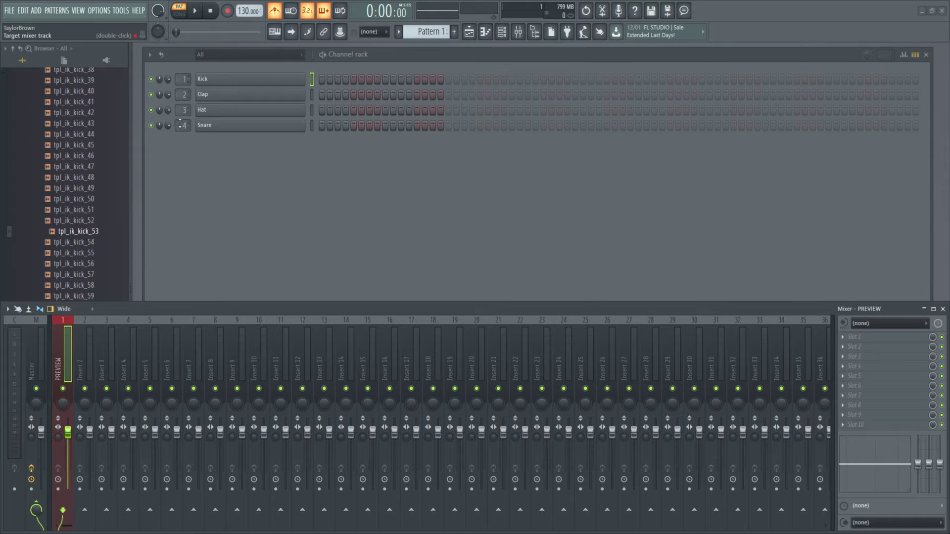
# Route the Kick, Clap, Hat and Snare channels to mixer tracks 2, 3, 4 and 5 respectively
pyautogui.scroll(1, 186, 80)
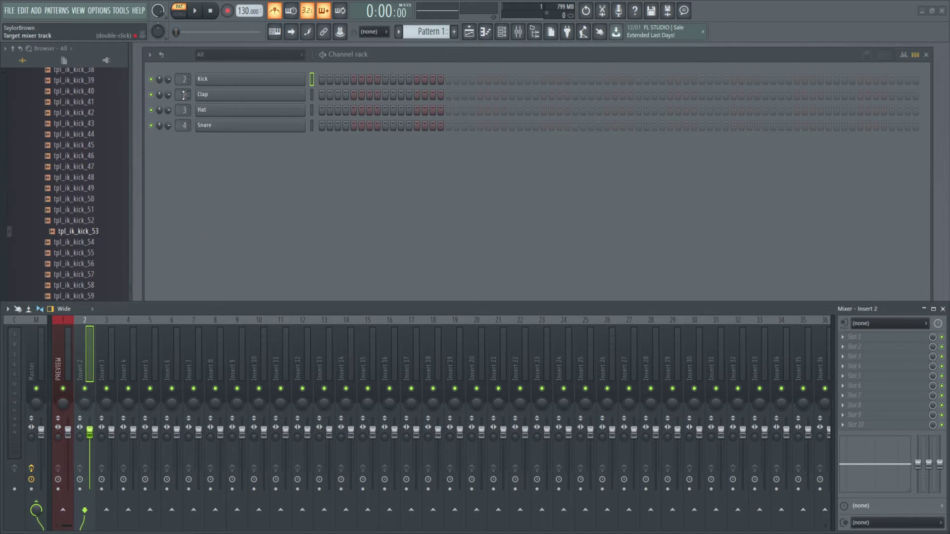
pyautogui.scroll(1, 186, 94)
pyautogui.scroll(1, 187, 108)
pyautogui.scroll(1, 186, 125)
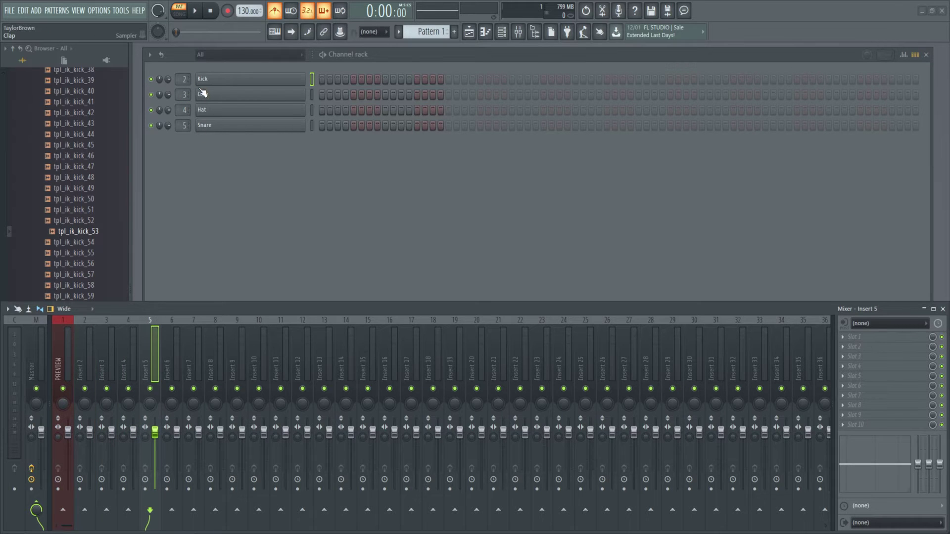
# Load tpl_ik_kick_53, tpl_ik_hat_37, tpl_ik_hat_58 and tpl_ik_snare-acstc_66 into the four channels, and add 06 RTHM-TECH as a fifth channel
pyautogui.click(79, 235)
pyautogui.moveTo(79, 235); pyautogui.dragTo(240, 82)
pyautogui.scroll(15, 97, 88)
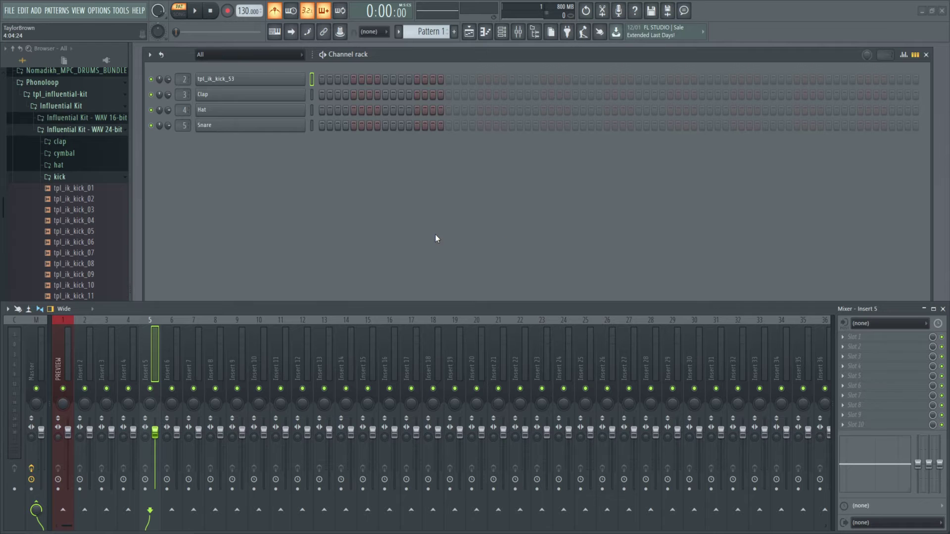
pyautogui.scroll(4, 67, 198)
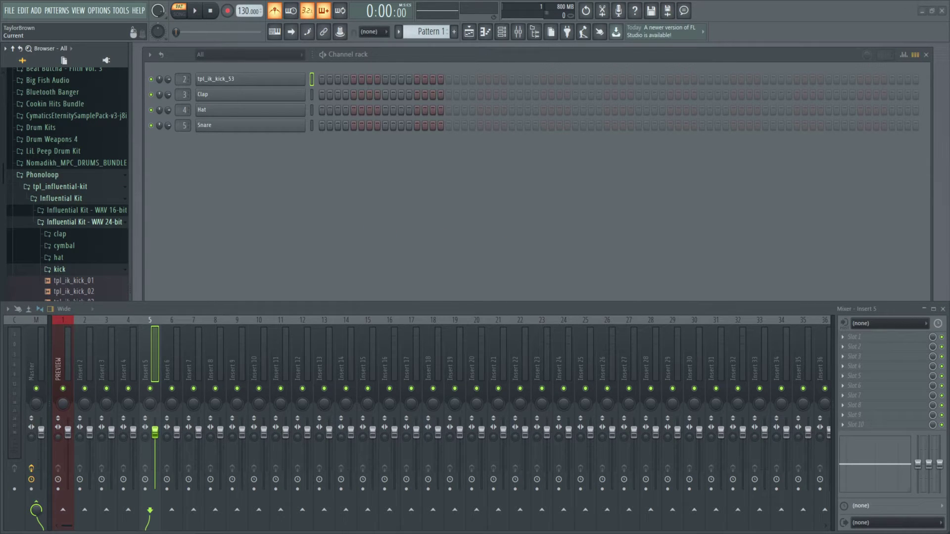
pyautogui.scroll(-10, 67, 198)
pyautogui.click(106, 134)
pyautogui.moveTo(106, 134); pyautogui.dragTo(242, 127)
pyautogui.click(86, 160)
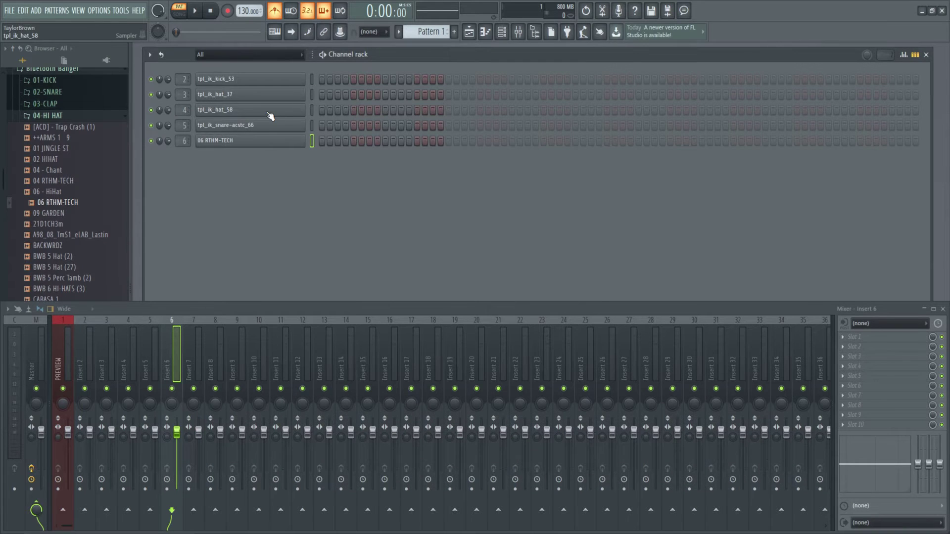
# Set the project tempo to 86 BPM
pyautogui.rightClick(268, 112)
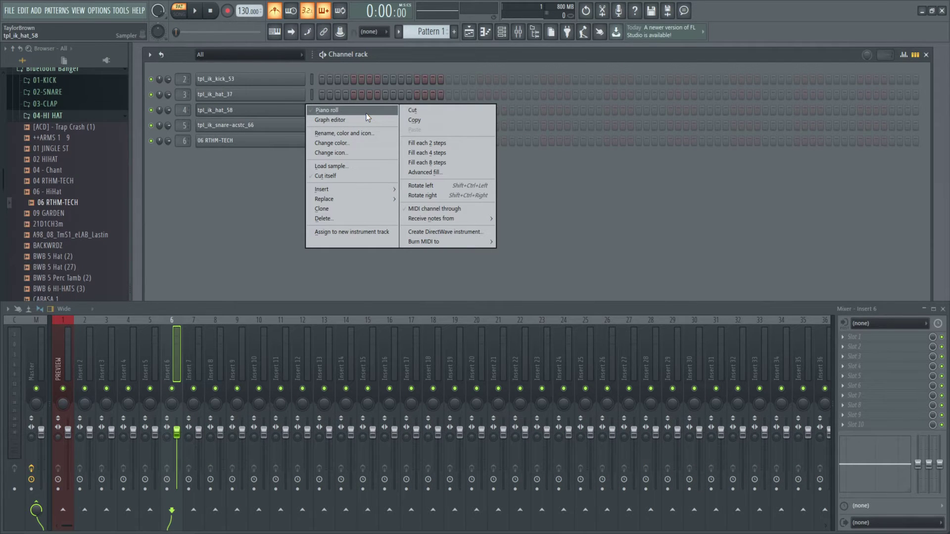
pyautogui.rightClick(246, 12)
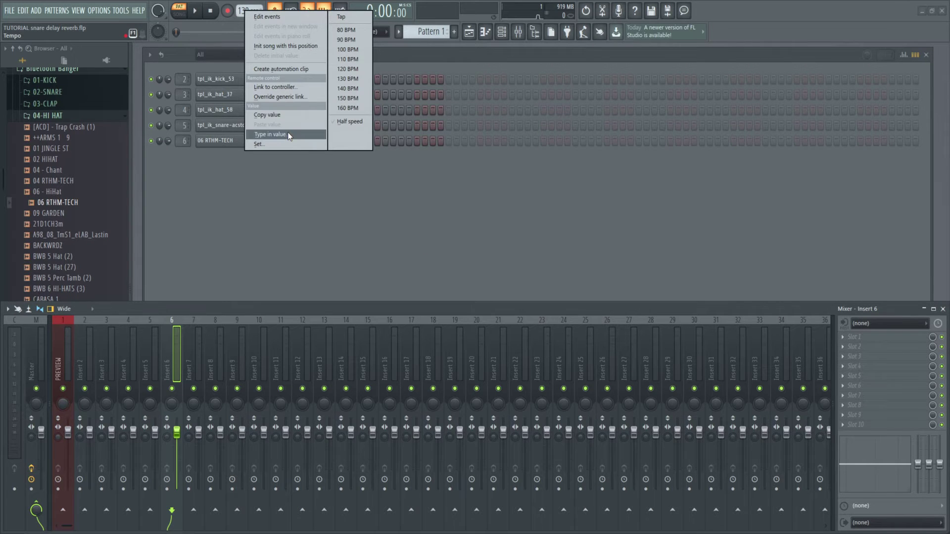
pyautogui.click(270, 134)
pyautogui.write('86')
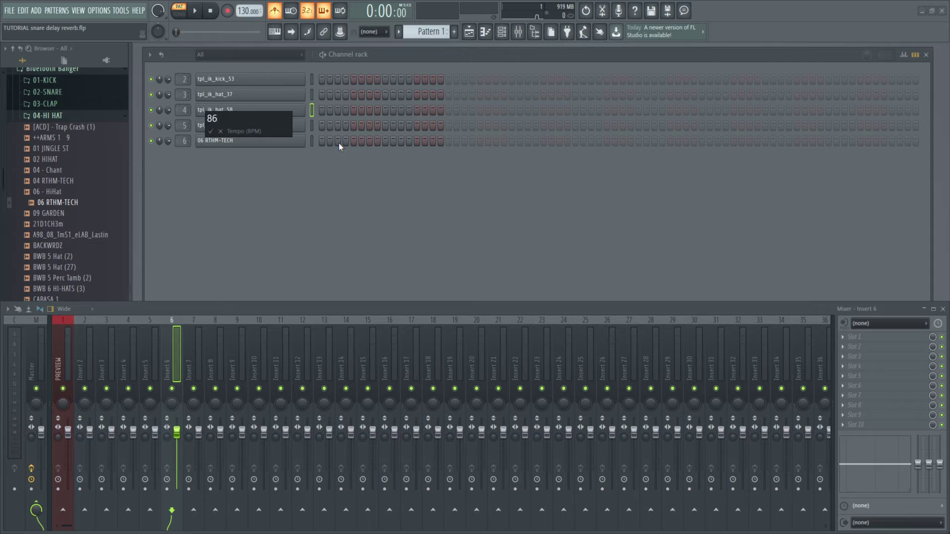
pyautogui.press('Return')
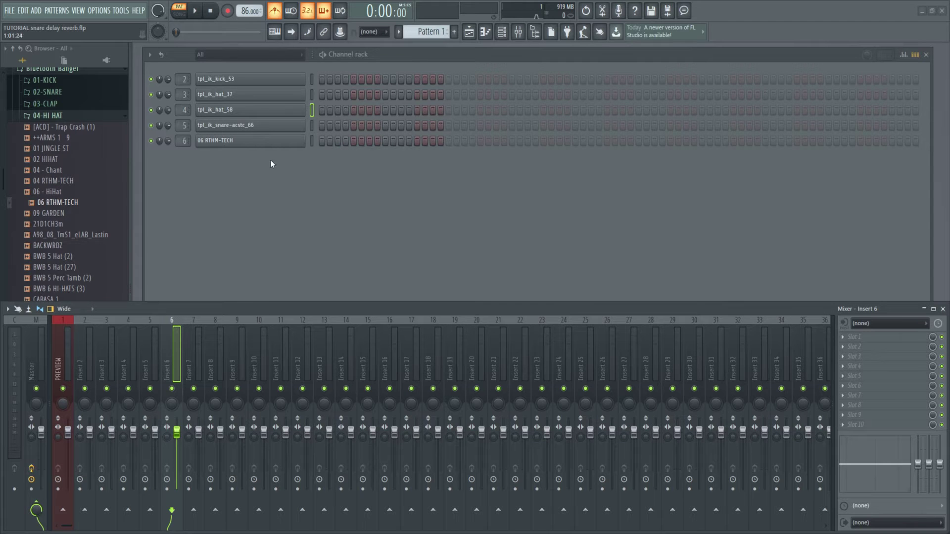
# In the tpl_ik_hat_58 piano roll, place a C5 note on each beat of bar 1 and play it back
pyautogui.rightClick(275, 111)
pyautogui.click(328, 111)
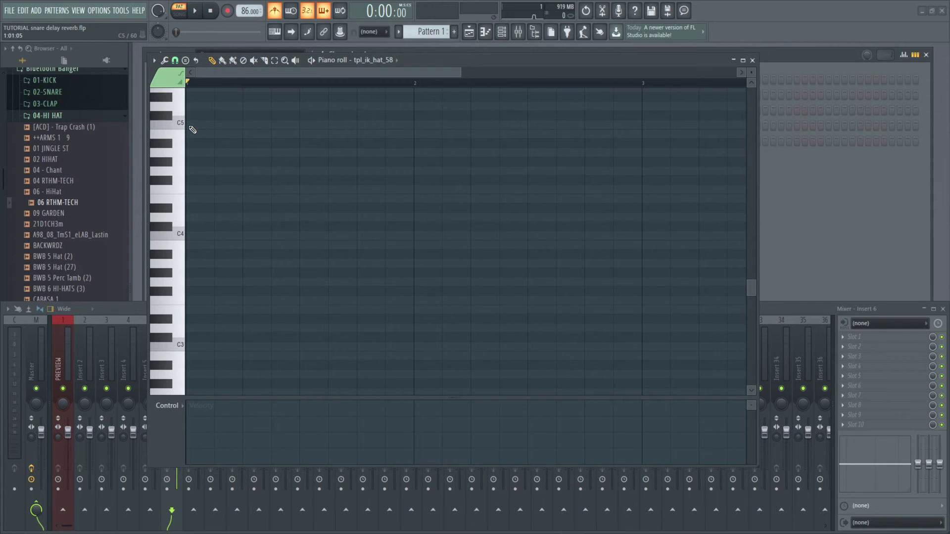
pyautogui.click(191, 125)
pyautogui.click(307, 124)
pyautogui.click(364, 125)
pyautogui.scroll(3, 410, 223)
pyautogui.press('space')
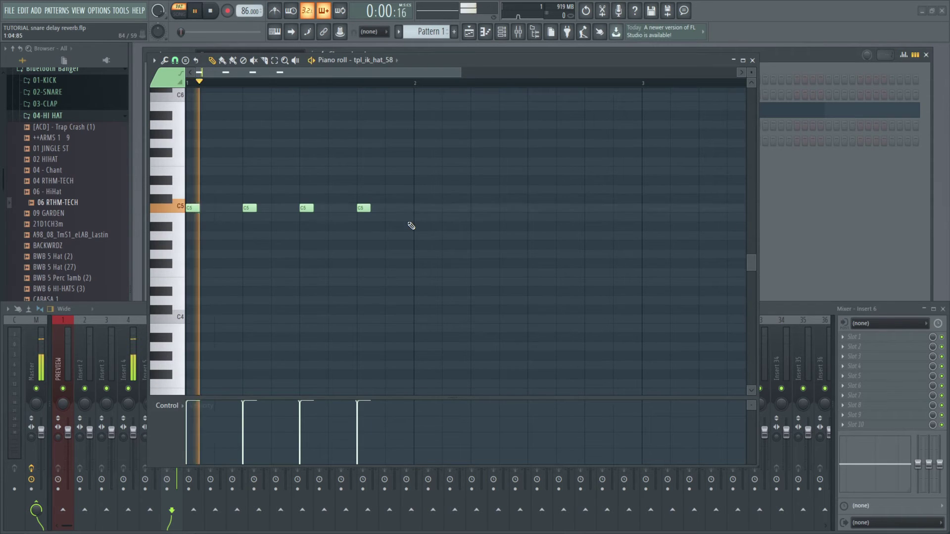
pyautogui.press('space')
# Duplicate the hi-hat notes until they fill four bars, and close the piano roll
pyautogui.hotkey('ctrl', 'a')
pyautogui.hotkey('ctrl', 'b')
pyautogui.moveTo(648, 231); pyautogui.dragTo(143, 201)
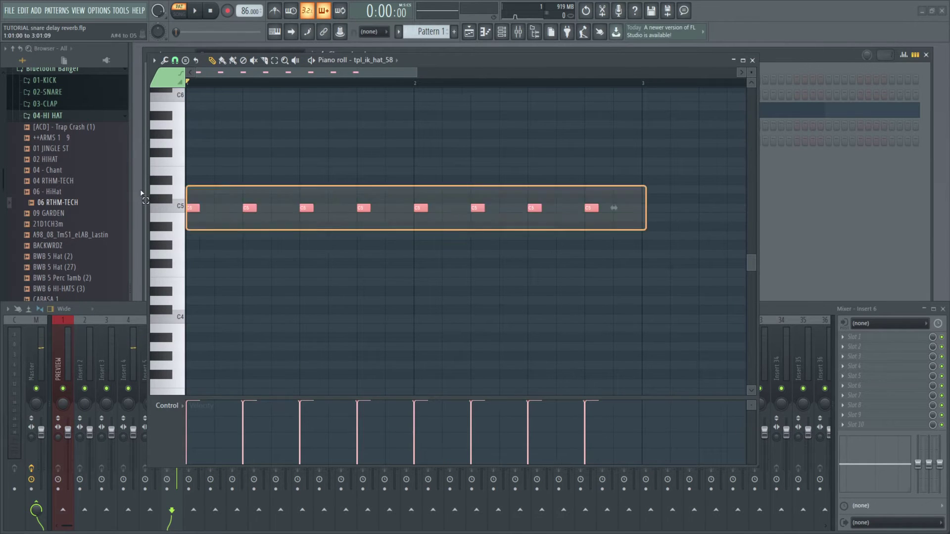
pyautogui.hotkey('ctrl', 'b')
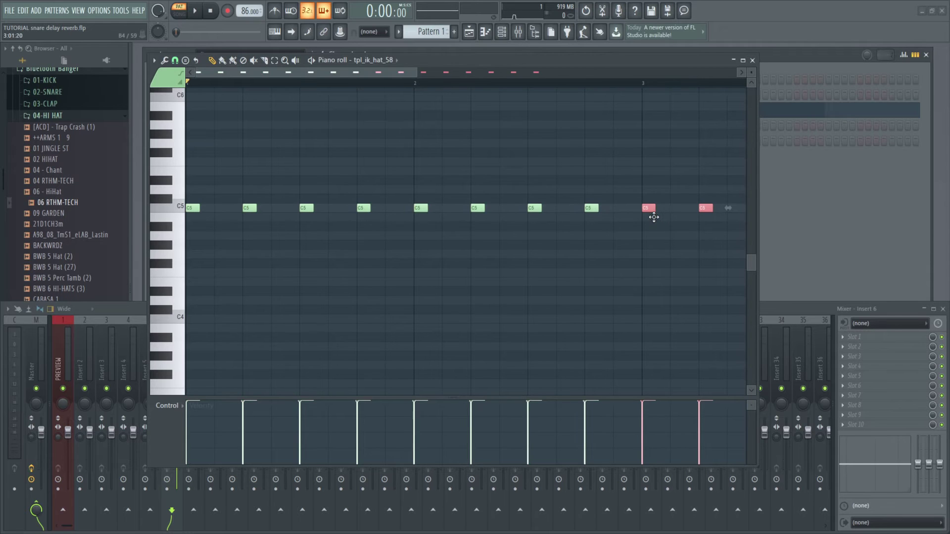
pyautogui.scroll(-2, 526, 240)
pyautogui.scroll(-1, 509, 245)
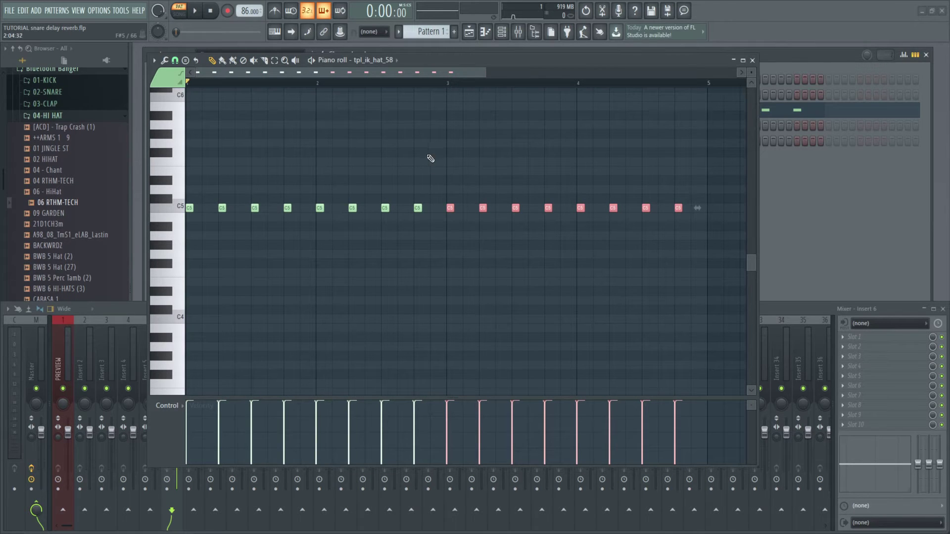
pyautogui.click(753, 60)
# In the tpl_ik_snare-acstc_66 piano roll, place C5 notes on beats 2 and 4 of bars 1 and 2
pyautogui.rightClick(274, 129)
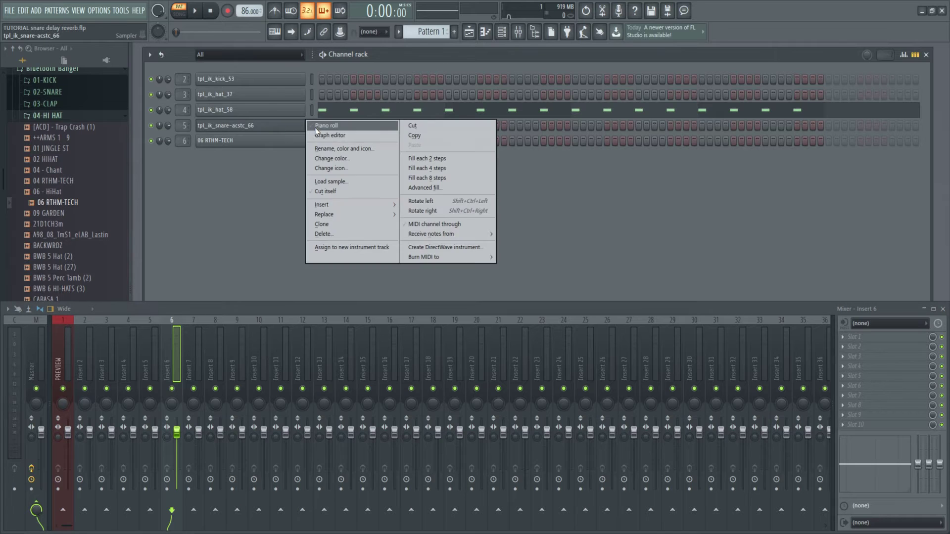
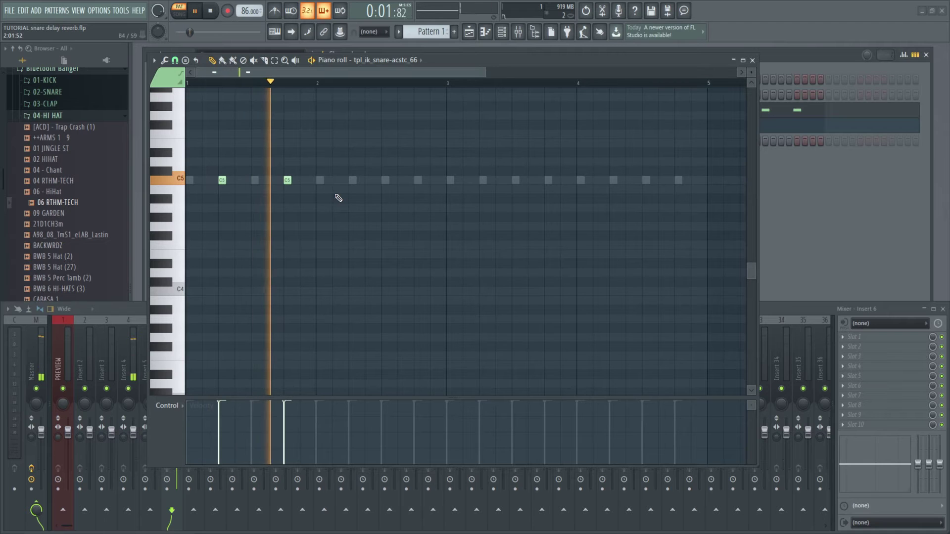
pyautogui.click(351, 180)
pyautogui.click(417, 180)
pyautogui.press('space')
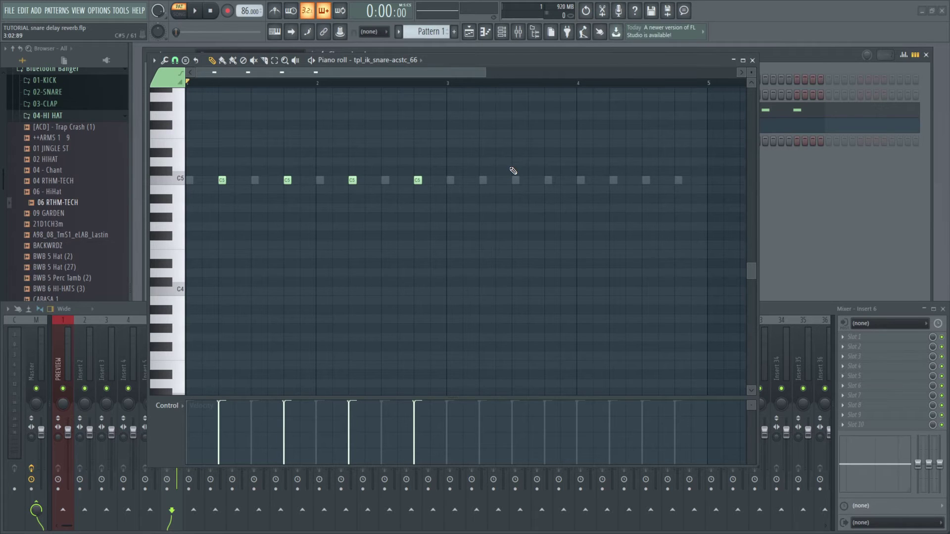
# Add C5 snare notes on beats 2 and 4 of bars 3 and 4, play the pattern, and close the piano roll
pyautogui.click(483, 180)
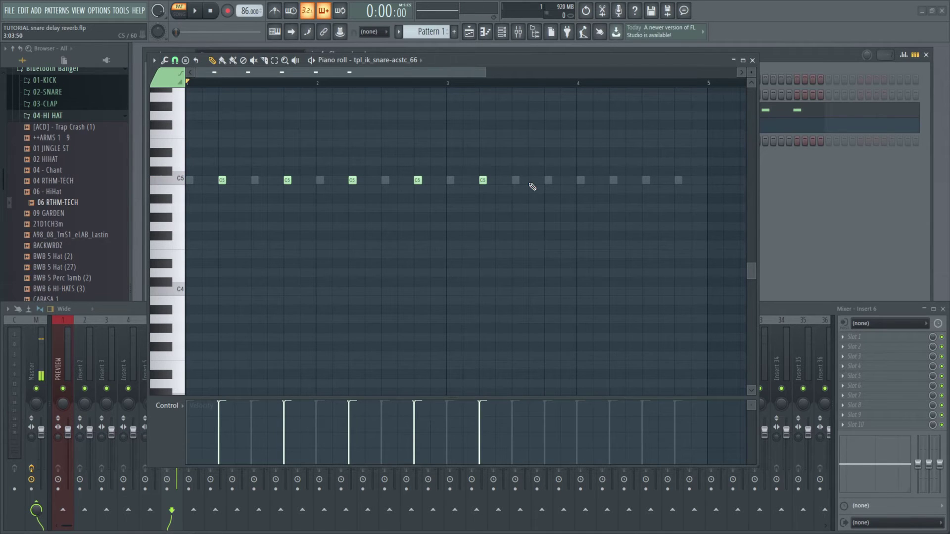
pyautogui.click(548, 180)
pyautogui.click(613, 181)
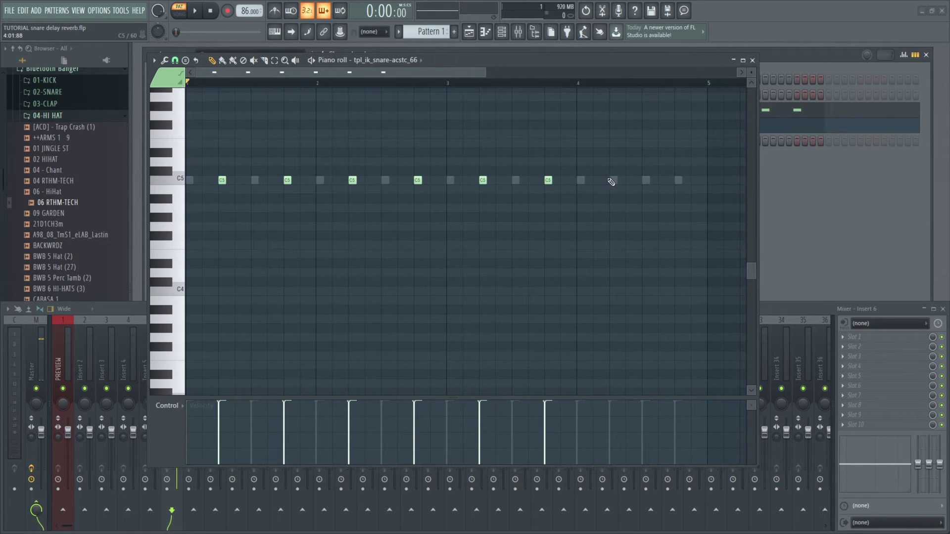
pyautogui.click(679, 181)
pyautogui.press('space')
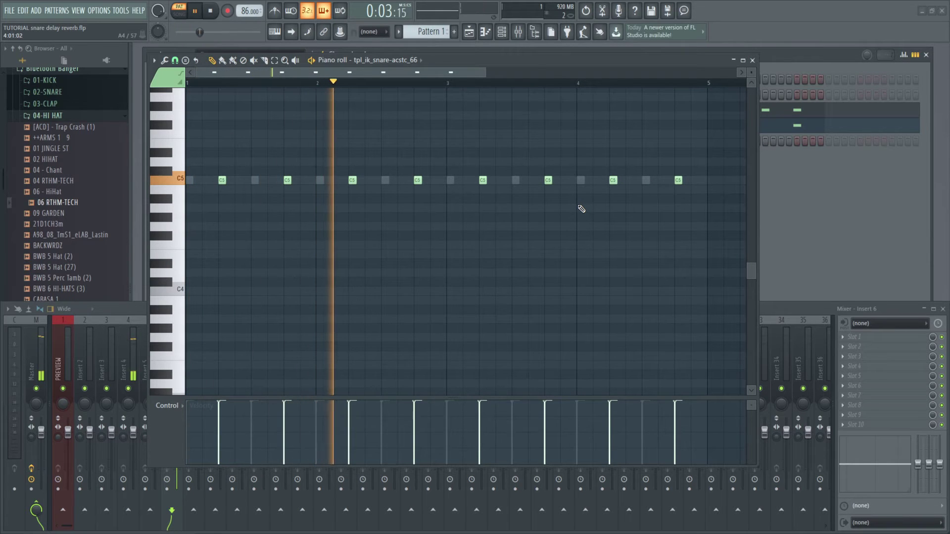
pyautogui.click(753, 59)
pyautogui.press('space')
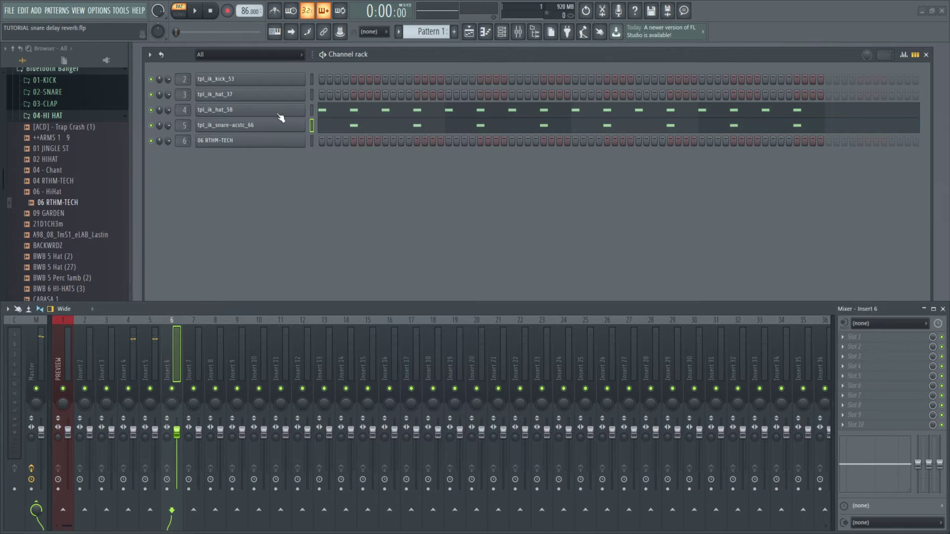
# Open the tpl_ik_kick_53 piano roll, place a C5 note at the start of bar 1, and play the pattern
pyautogui.rightClick(297, 79)
pyautogui.click(341, 79)
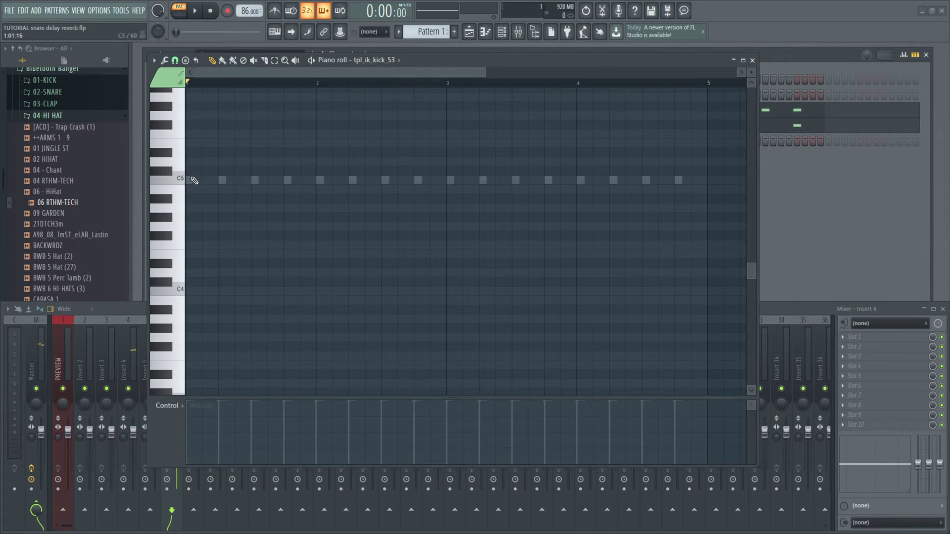
pyautogui.click(194, 180)
pyautogui.press('space')
pyautogui.press('space')
# Set the piano roll snap to 1/4 beat and play back the pattern with the first kick note
pyautogui.click(174, 60)
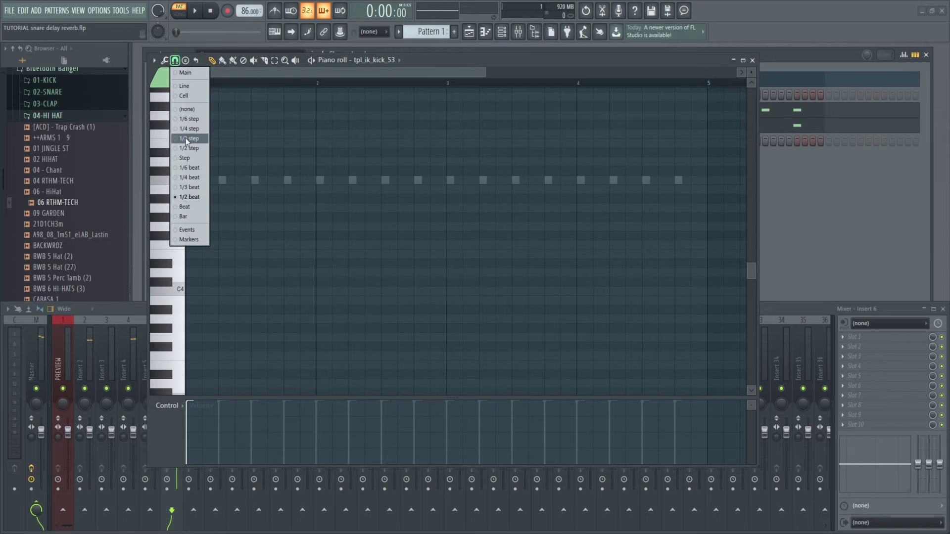
pyautogui.click(193, 178)
pyautogui.keyDown('ctrl'); pyautogui.scroll(2, 269, 145); pyautogui.keyUp('ctrl')
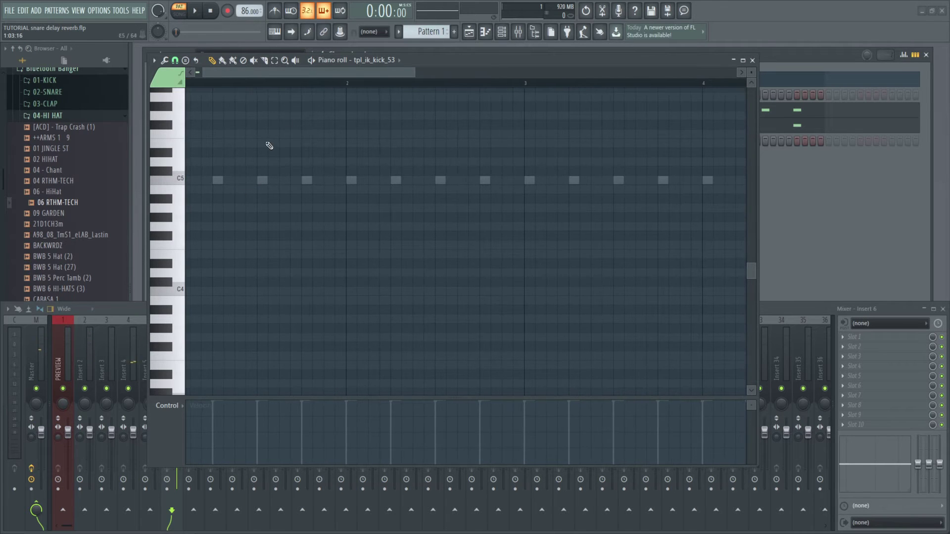
pyautogui.moveTo(282, 73); pyautogui.dragTo(159, 72)
pyautogui.press('space')
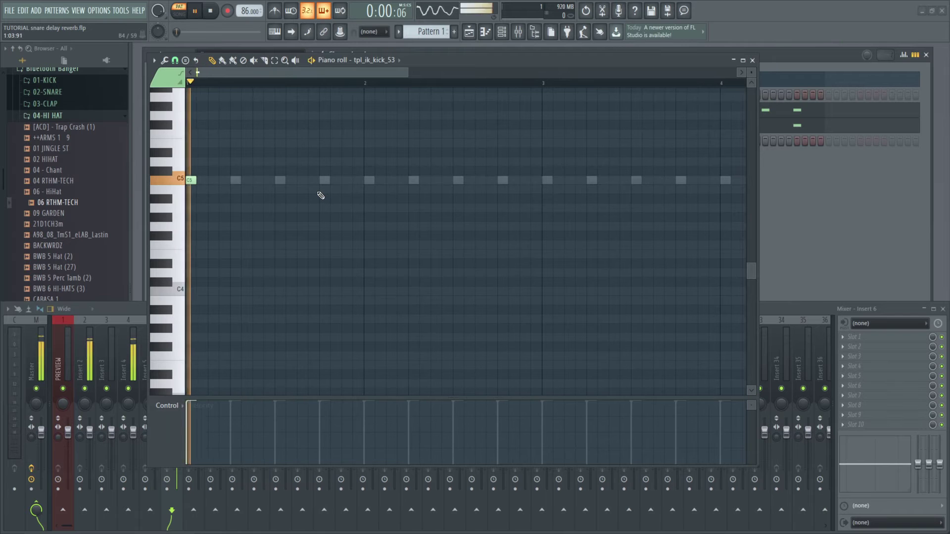
pyautogui.press('space')
pyautogui.press('space')
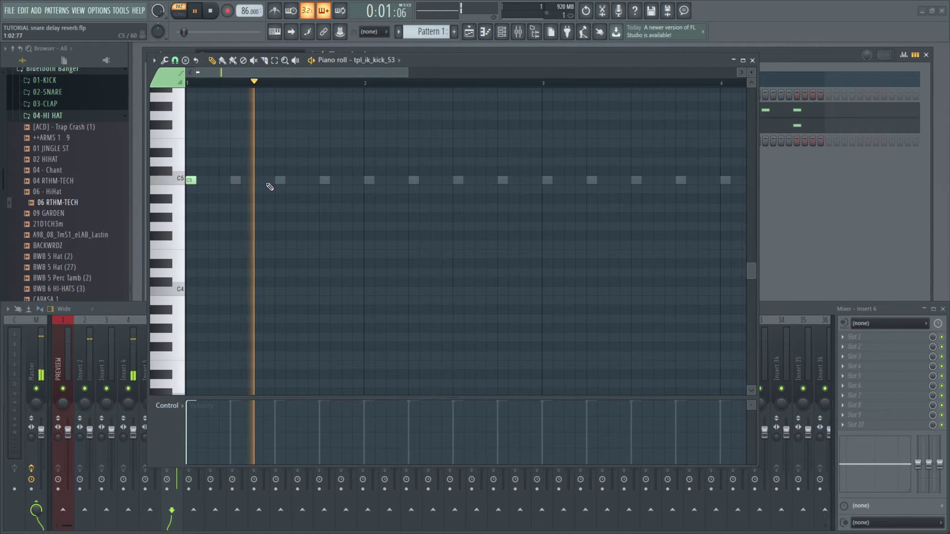
pyautogui.press('space')
# Add C5 kick notes on steps 8, 10 and 11 of bar 1, slightly lower the step 10 velocity, and play the pattern
pyautogui.click(267, 180)
pyautogui.click(289, 180)
pyautogui.click(301, 180)
pyautogui.rightClick(291, 180)
pyautogui.hotkey('ctrl', 'z')
pyautogui.press('space')
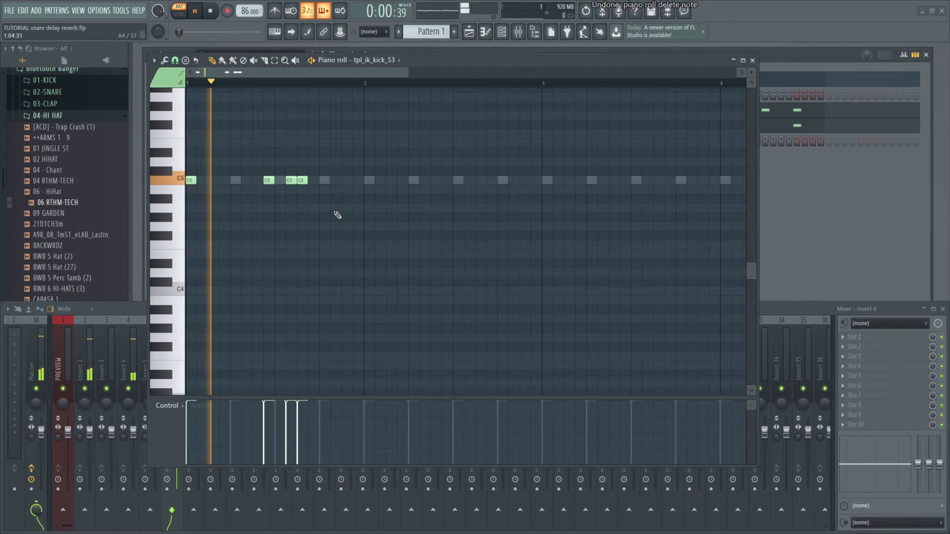
pyautogui.press('space')
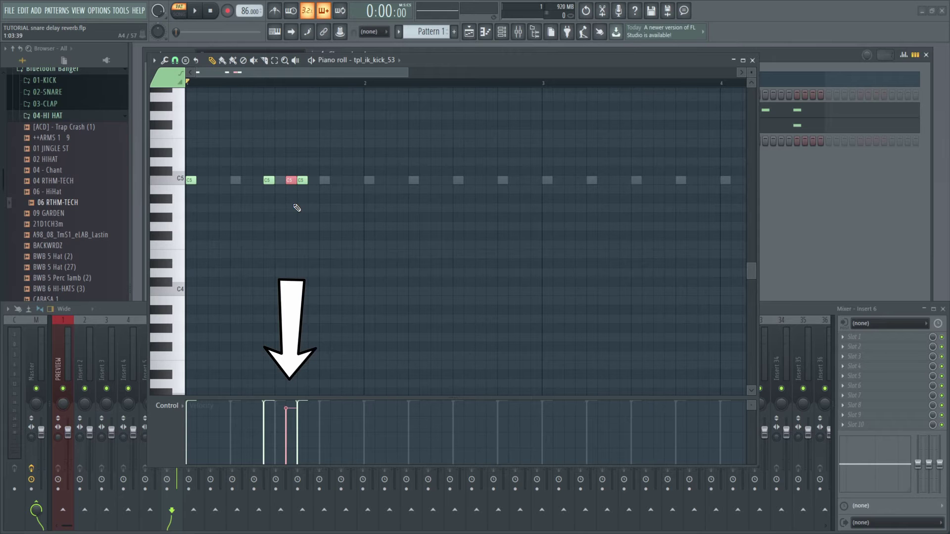
pyautogui.press('space')
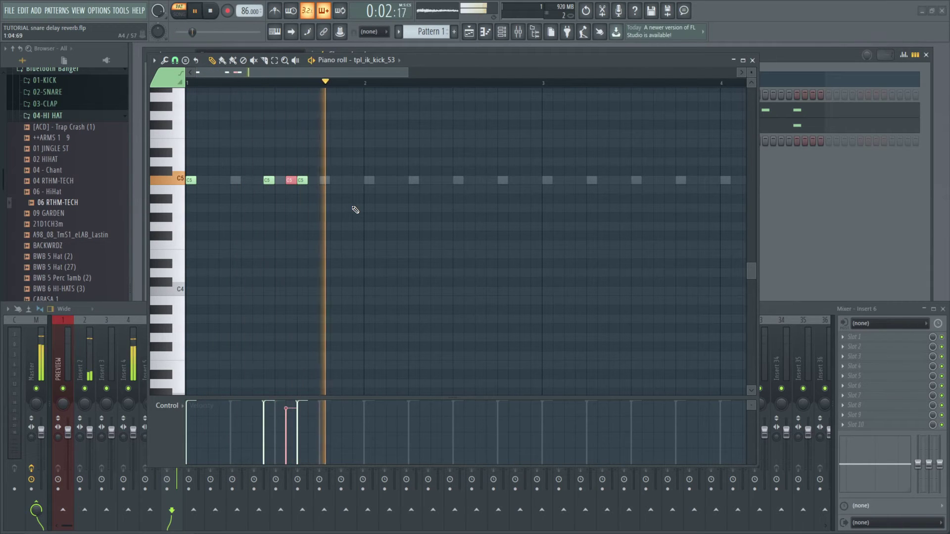
pyautogui.press('space')
# Duplicate the bar 1 kick notes into bars 2, 3 and 4, play the pattern, and close the piano roll
pyautogui.moveTo(347, 205); pyautogui.dragTo(544, 181)
pyautogui.click(679, 181)
pyautogui.moveTo(677, 185); pyautogui.dragTo(721, 185)
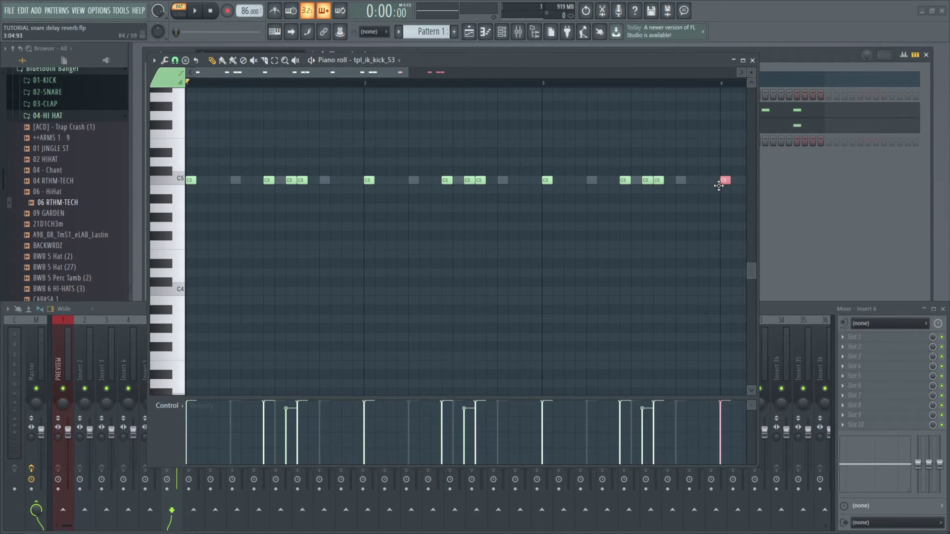
pyautogui.scroll(-3, 619, 203)
pyautogui.press('space')
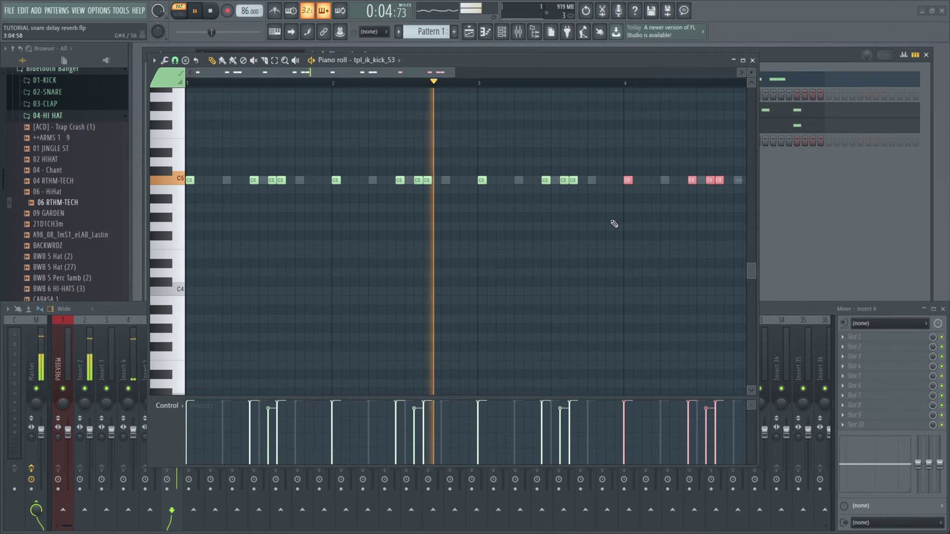
pyautogui.press('space')
pyautogui.click(753, 59)
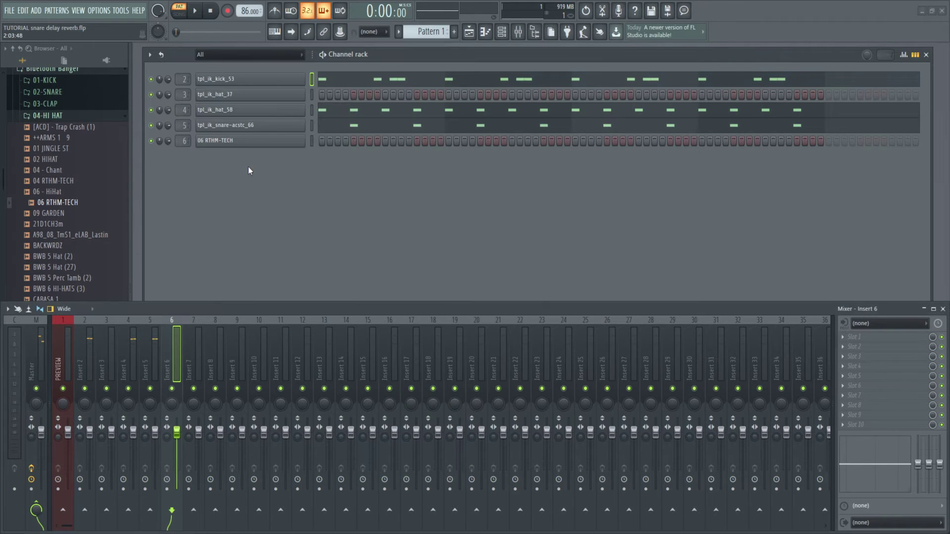
# In the tpl_ik_hat_37 piano roll, paint four consecutive C5 notes across beat 1 of bar 1 and play them back
pyautogui.rightClick(293, 98)
pyautogui.click(317, 96)
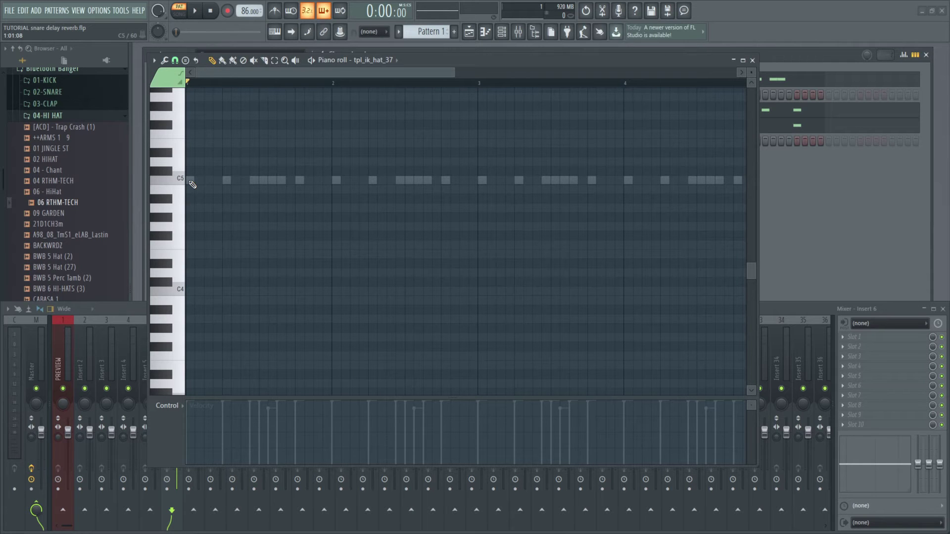
pyautogui.moveTo(193, 184); pyautogui.dragTo(220, 181)
pyautogui.press('space')
pyautogui.press('space')
# Duplicate the four tpl_ik_hat_37 notes until they fill four bars, play the pattern, and close the piano roll
pyautogui.hotkey('ctrl', 'a')
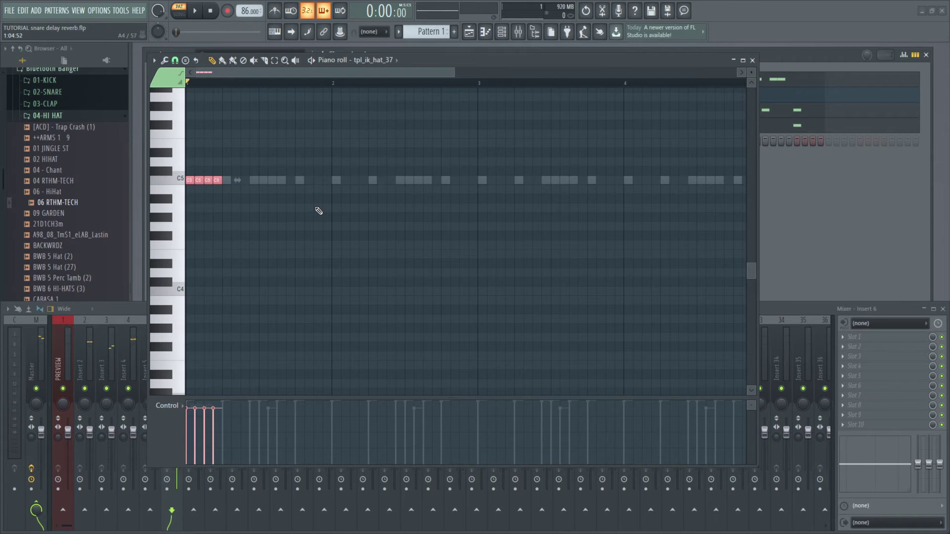
pyautogui.hotkey('ctrl', 'b')
pyautogui.hotkey('ctrl', 'b')
pyautogui.hotkey('ctrl', 'b')
pyautogui.hotkey('ctrl', 'b')
pyautogui.hotkey('ctrl', 'b')
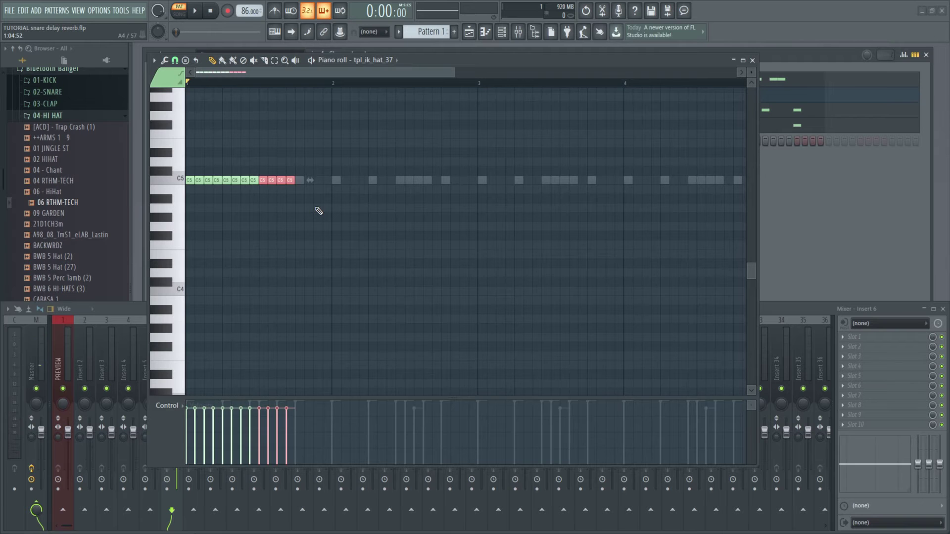
pyautogui.hotkey('ctrl', 'b')
pyautogui.hotkey('ctrl', 'b')
pyautogui.hotkey('ctrl', 'b')
pyautogui.hotkey('ctrl', 'b')
pyautogui.hotkey('ctrl', 'b')
pyautogui.hotkey('ctrl', 'b')
pyautogui.hotkey('ctrl', 'b')
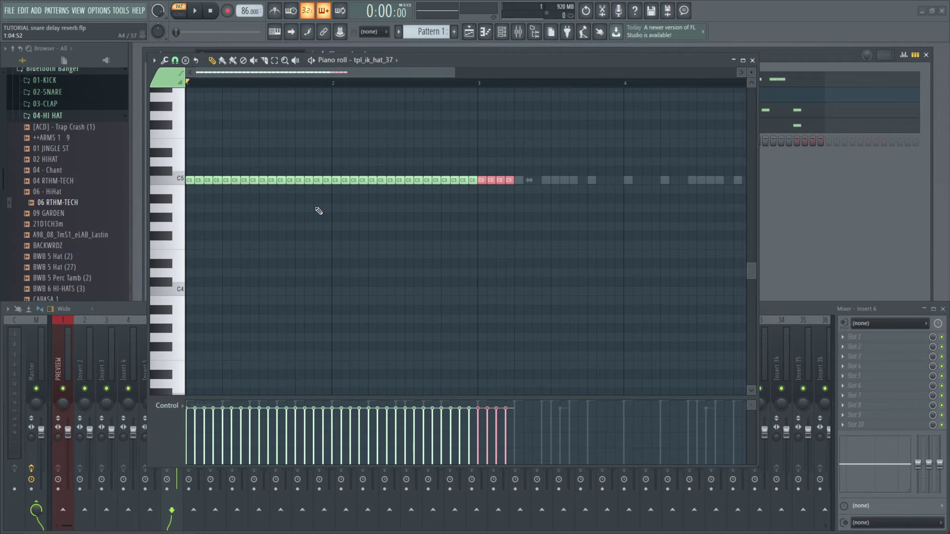
pyautogui.hotkey('ctrl', 'b')
pyautogui.hotkey('ctrl', 'b')
pyautogui.hotkey('ctrl', 'b')
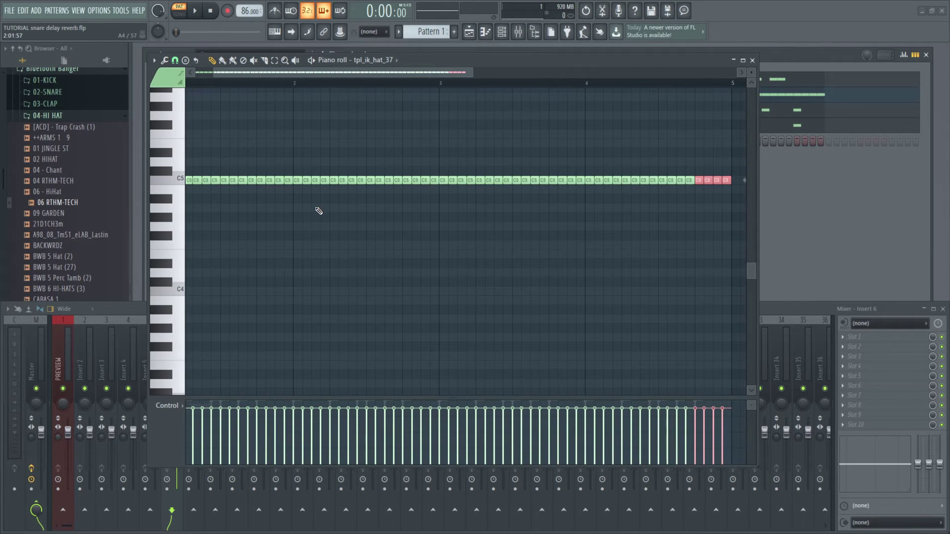
pyautogui.scroll(-2, 342, 231)
pyautogui.hotkey('ctrl', 'b')
pyautogui.hotkey('ctrl', 'b')
pyautogui.hotkey('ctrl', 'b')
pyautogui.hotkey('ctrl', 'b')
pyautogui.hotkey('ctrl', 'b')
pyautogui.hotkey('ctrl', 'b')
pyautogui.hotkey('ctrl', 'b')
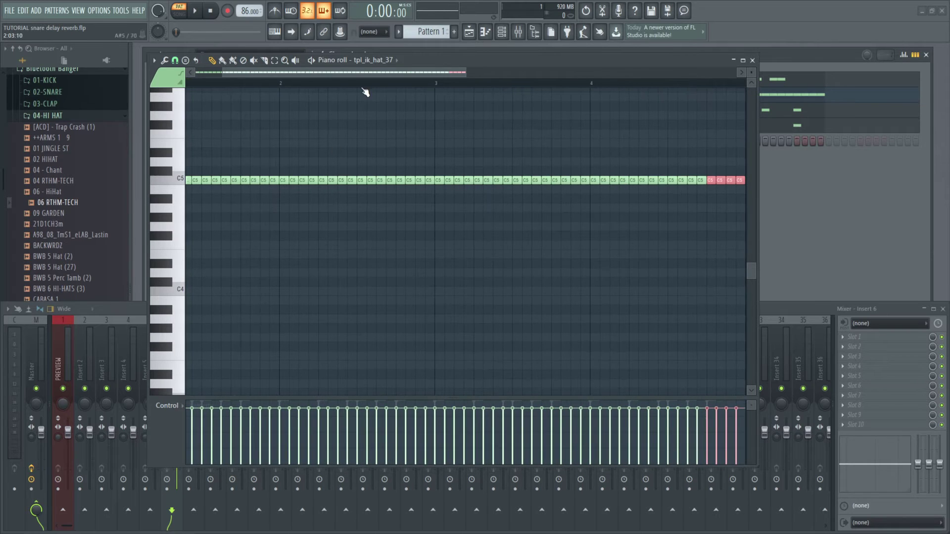
pyautogui.scroll(2, 251, 122)
pyautogui.hotkey('ctrl', 'd')
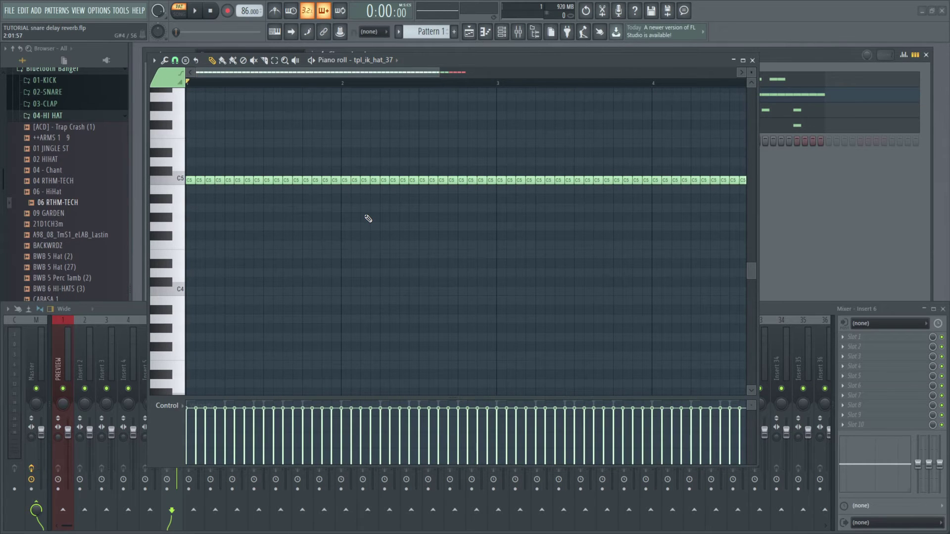
pyautogui.press('space')
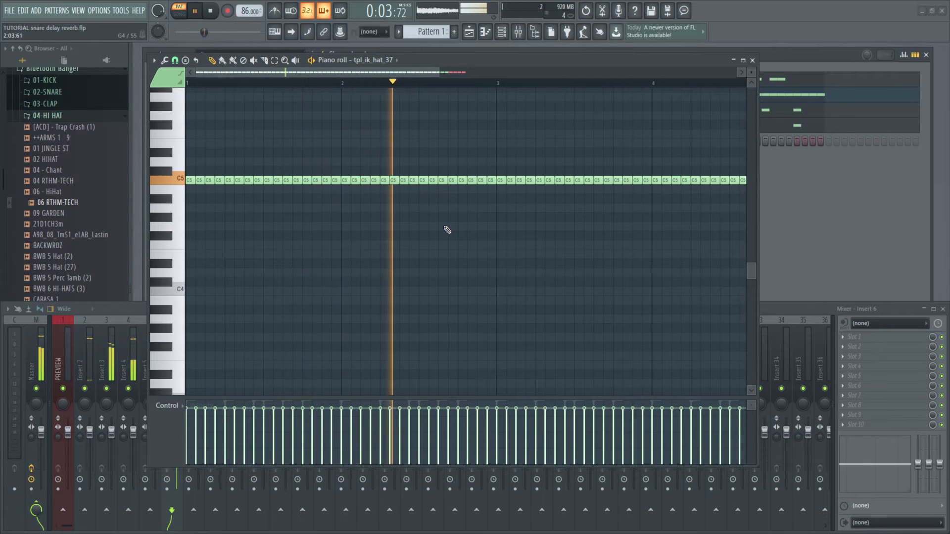
pyautogui.press('space')
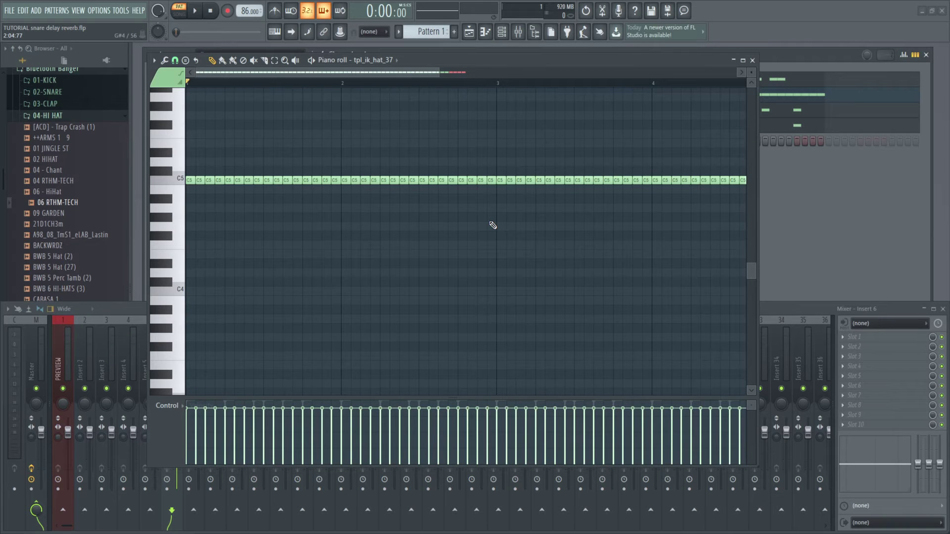
pyautogui.click(752, 60)
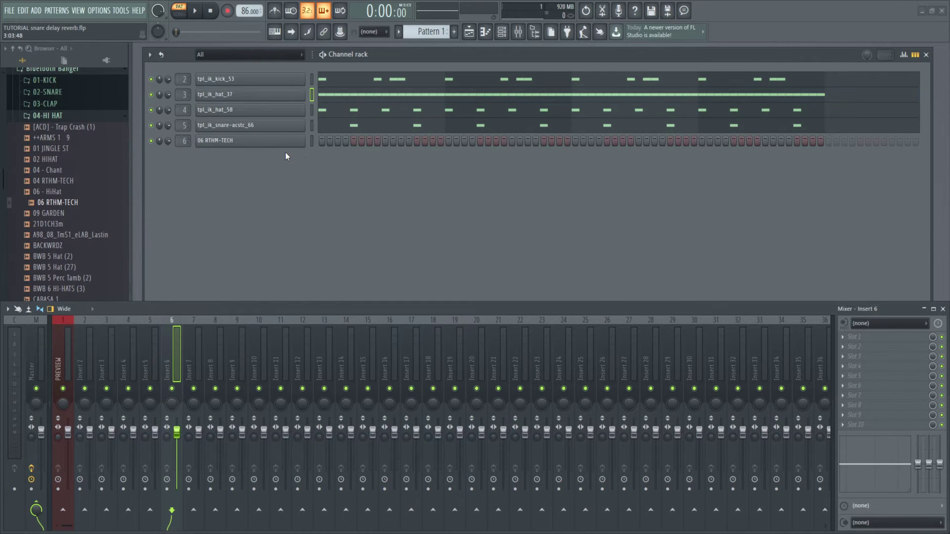
pyautogui.rightClick(292, 141)
pyautogui.click(324, 141)
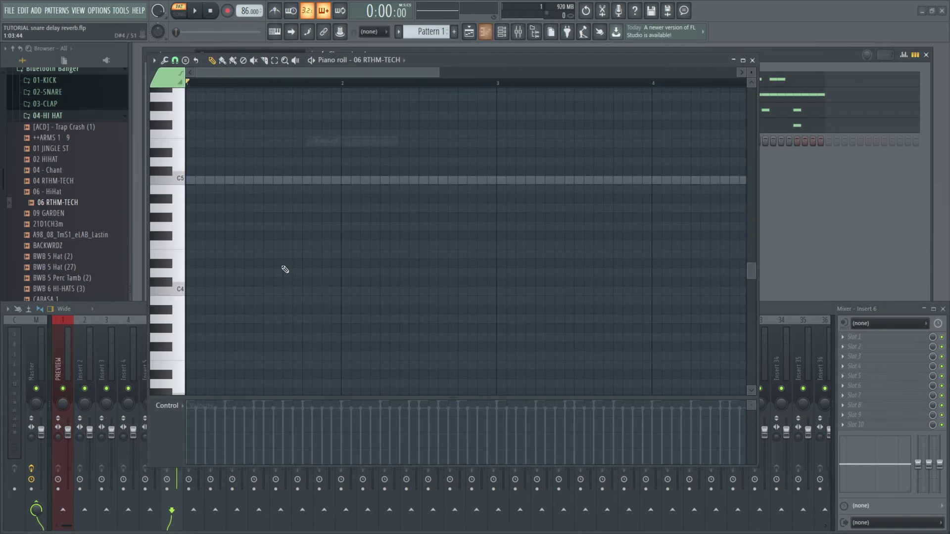
pyautogui.press('F7')
# Copy all notes from the tpl_ik_hat_58 piano roll and close it
pyautogui.click(369, 113)
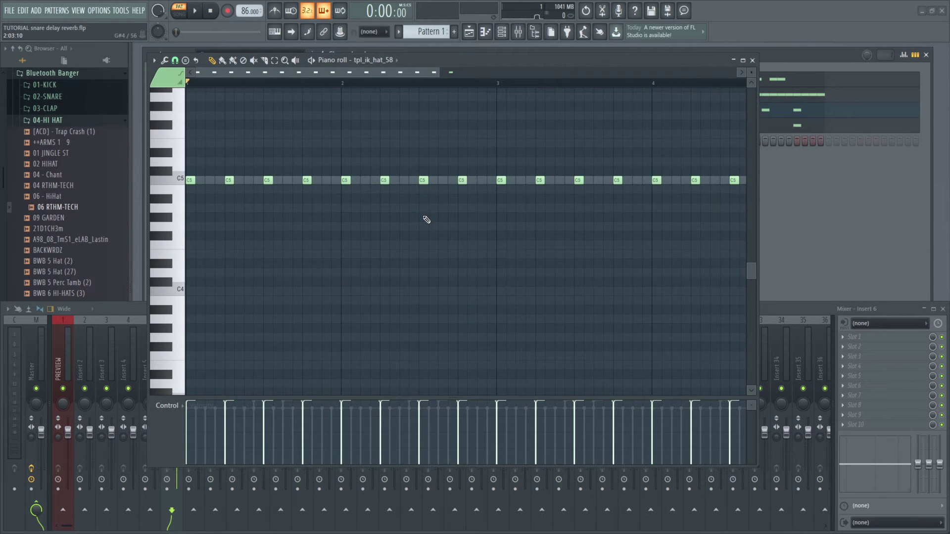
pyautogui.hotkey('ctrl', 'a')
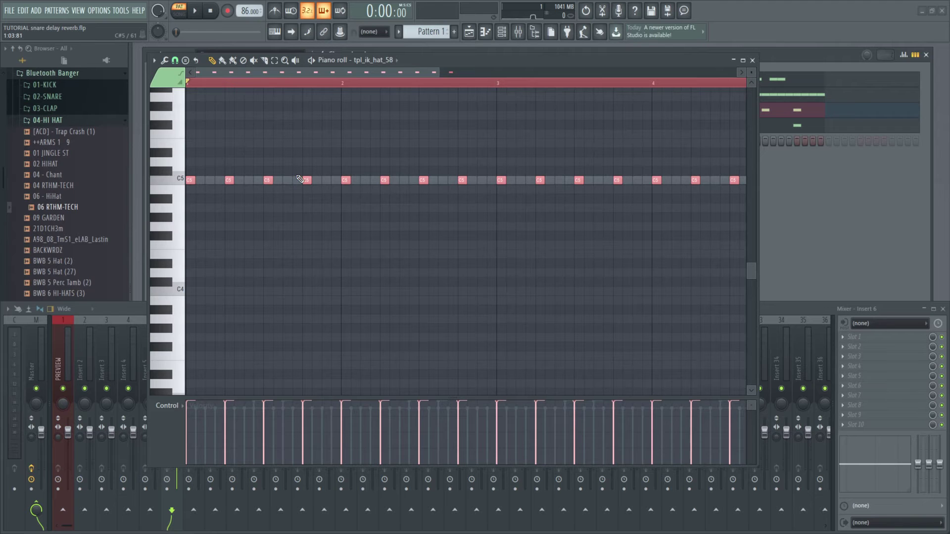
pyautogui.click(753, 60)
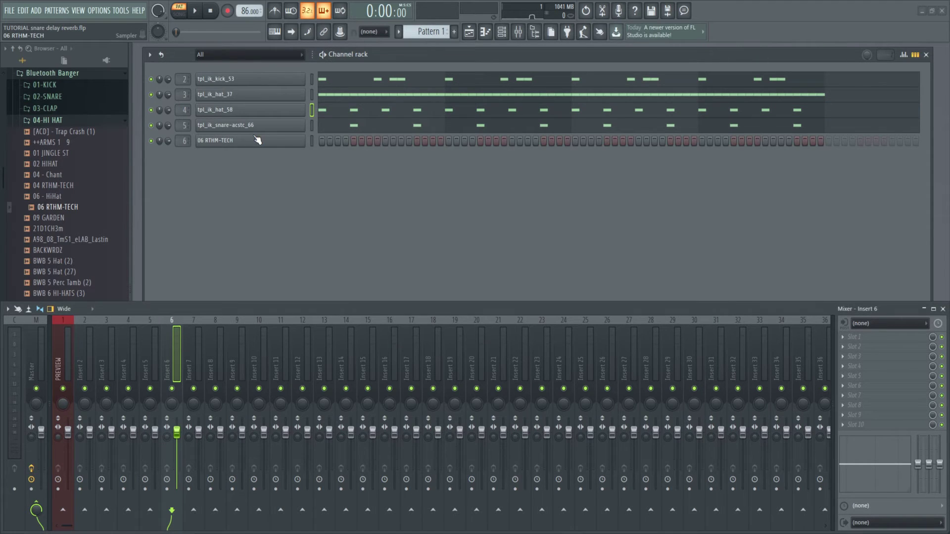
# Paste the copied hi-hat notes into the 06 RTHM-TECH piano roll, play the pattern, and close the piano roll
pyautogui.rightClick(272, 142)
pyautogui.click(364, 141)
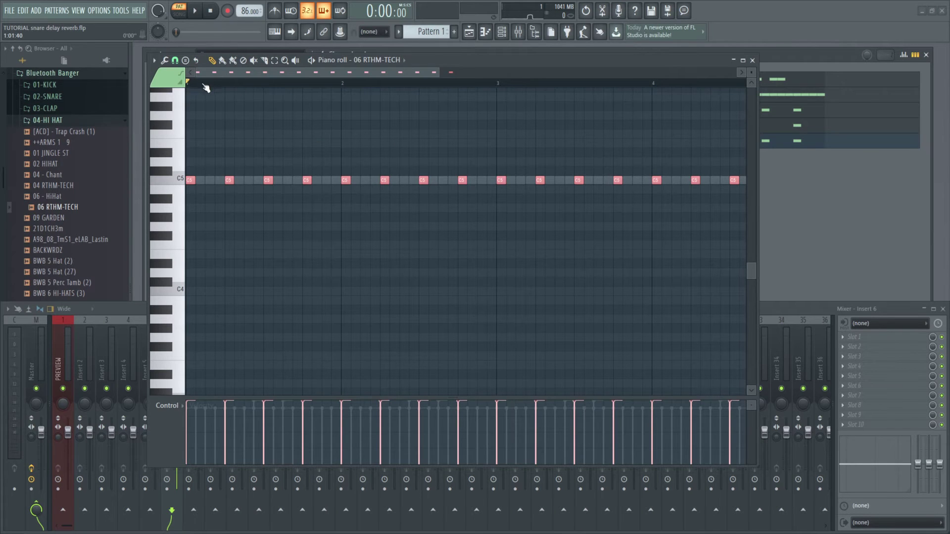
pyautogui.press('space')
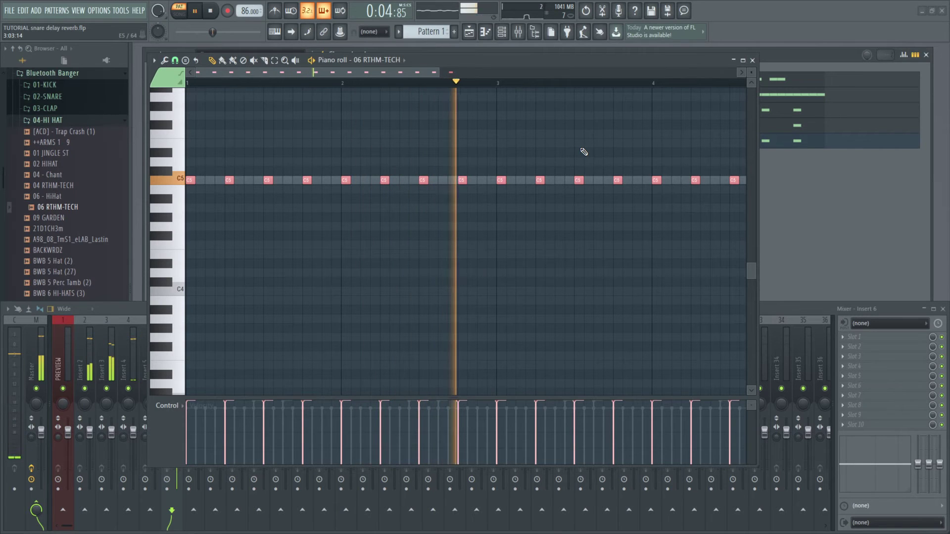
pyautogui.press('space')
pyautogui.press('F7')
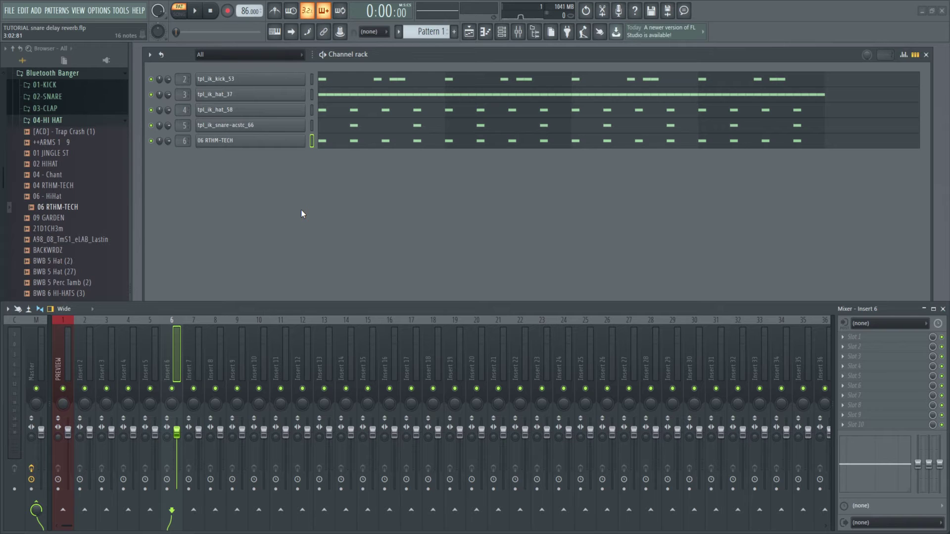
# Select all five channels and route them to consecutive mixer tracks starting from Insert 2
pyautogui.rightClick(313, 92)
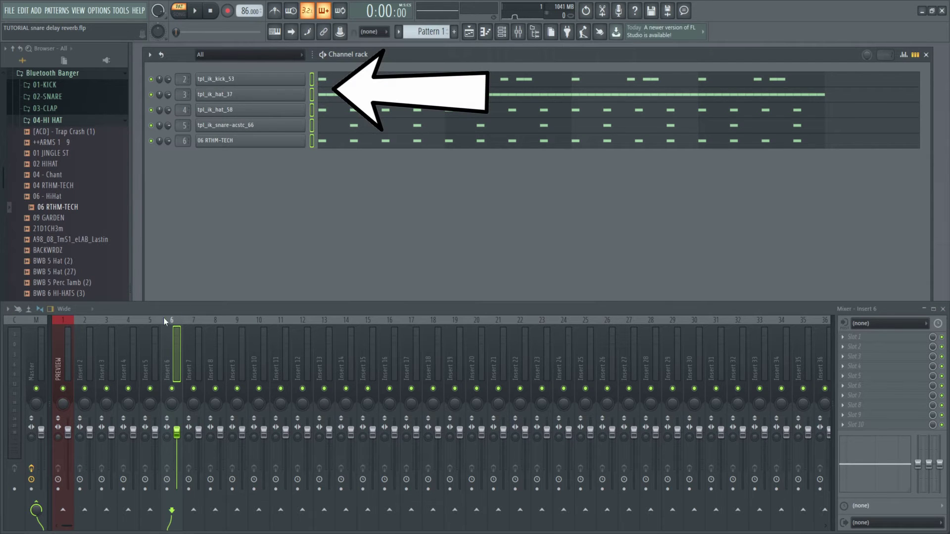
pyautogui.click(84, 358)
pyautogui.rightClick(87, 351)
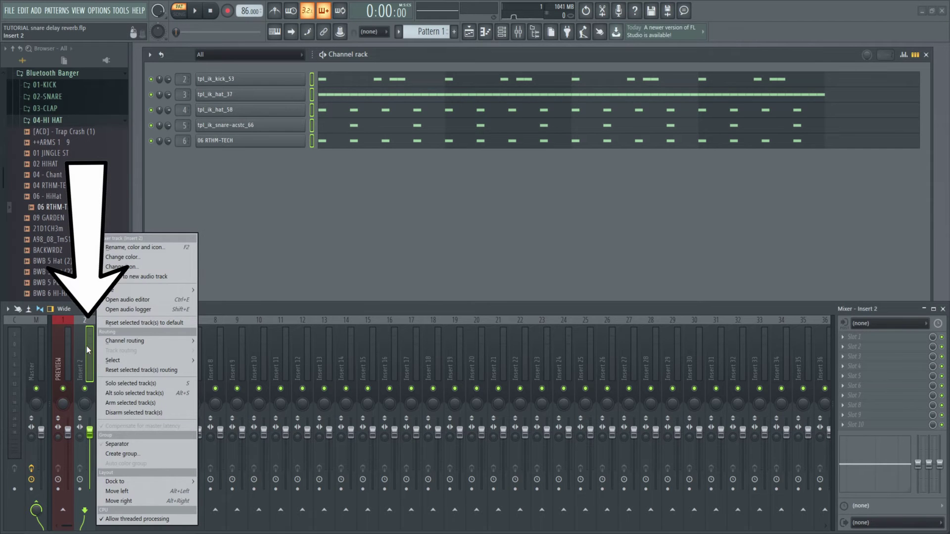
pyautogui.moveTo(129, 341)
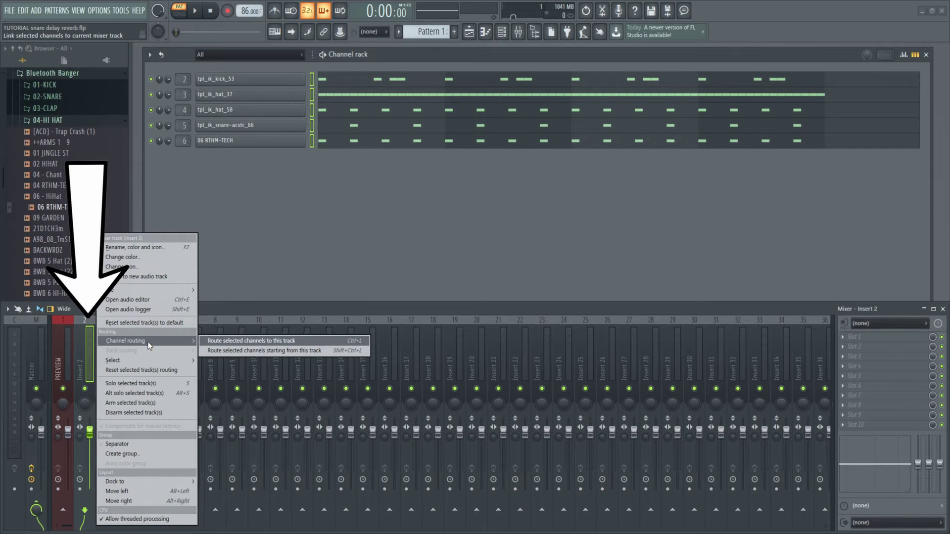
pyautogui.click(305, 351)
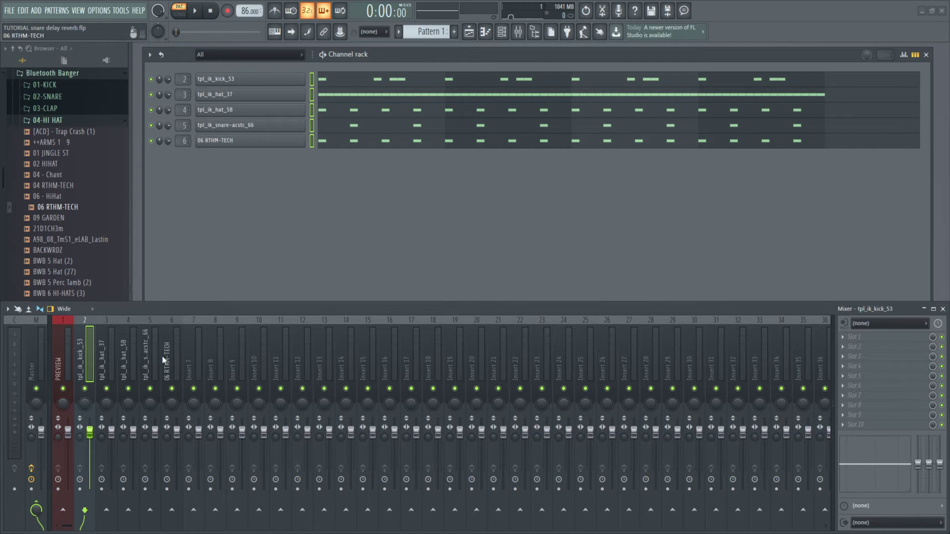
# Rename mixer tracks 2 to 6 as kick, hh1, hh2, snare and tambo
pyautogui.rightClick(82, 361)
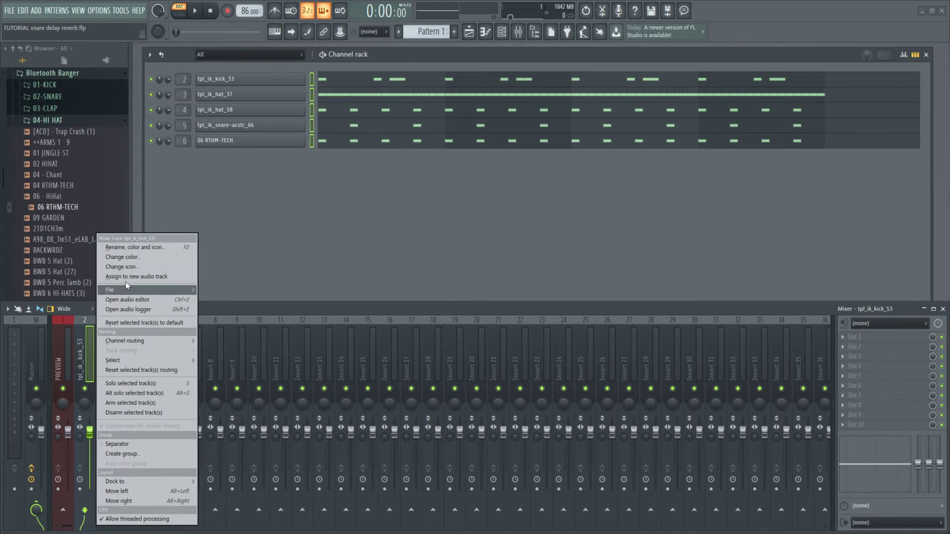
pyautogui.click(136, 248)
pyautogui.write('ki')
pyautogui.press('Tab')
pyautogui.write('hh1')
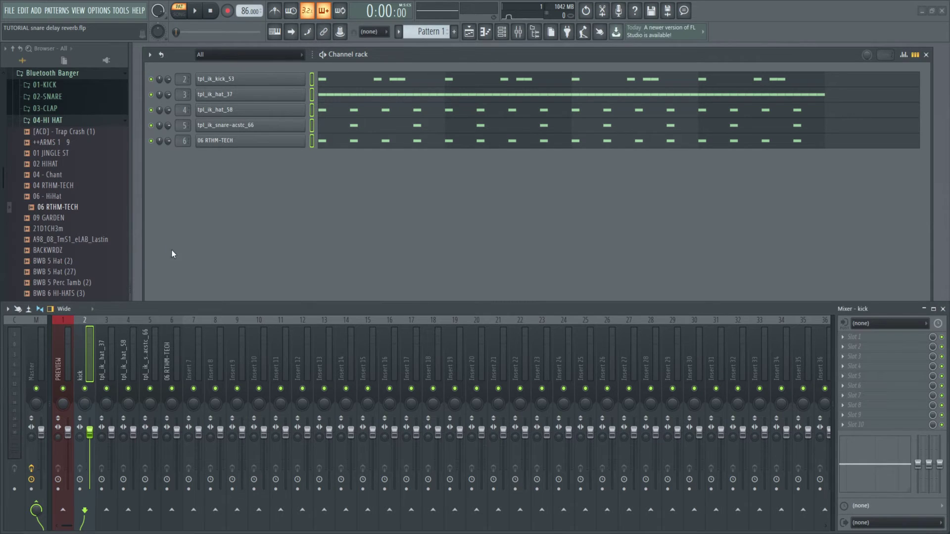
pyautogui.press('Tab')
pyautogui.write('hh2')
pyautogui.press('Tab')
pyautogui.write('snare')
pyautogui.press('Tab')
pyautogui.write('tambo')
pyautogui.press('Return')
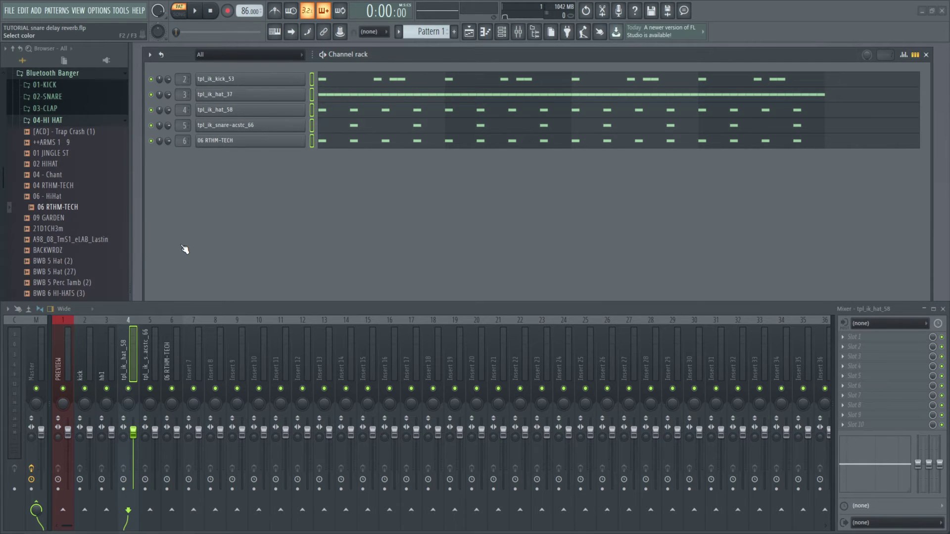
# Play the pattern, then select the mixer tracks from kick to tambo and route them to Insert 7 only
pyautogui.press('space')
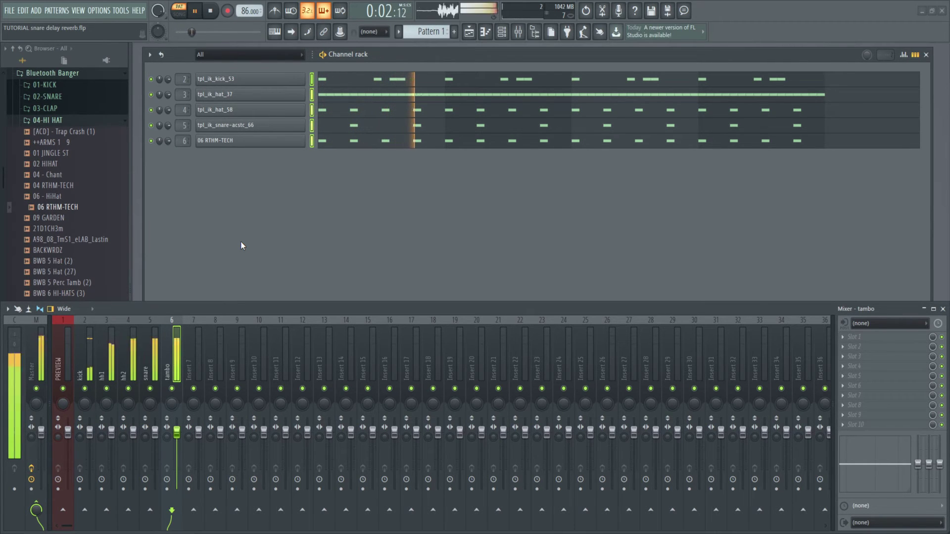
pyautogui.press('space')
pyautogui.click(82, 361)
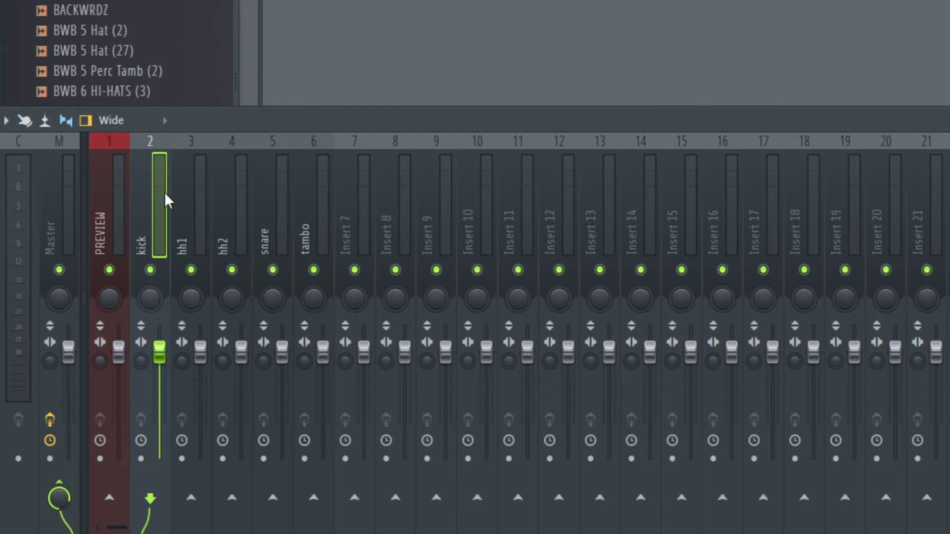
pyautogui.moveTo(174, 200); pyautogui.dragTo(299, 203)
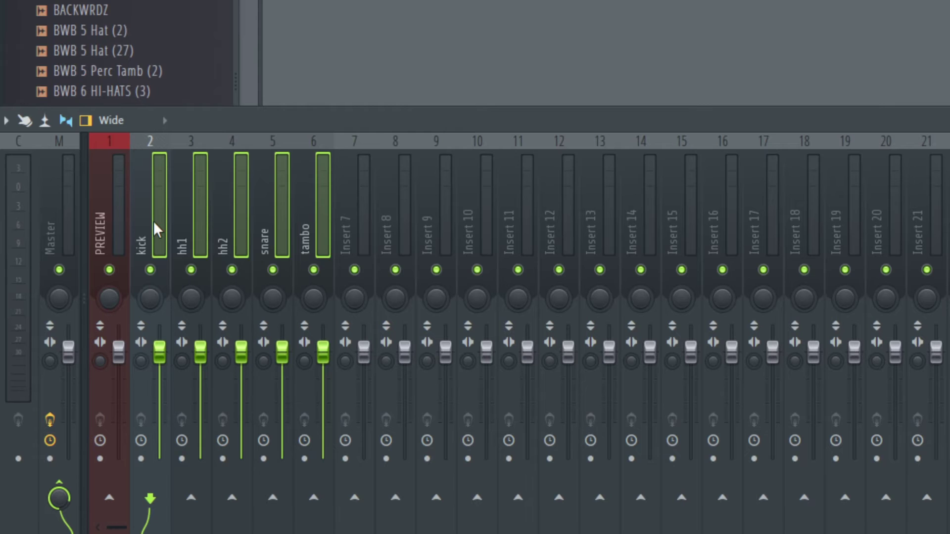
pyautogui.click(173, 207)
pyautogui.moveTo(154, 197); pyautogui.dragTo(304, 207)
pyautogui.click(282, 353)
pyautogui.moveTo(282, 353)
pyautogui.mouseDown()
pyautogui.moveTo(282, 399)
pyautogui.moveTo(282, 353)
pyautogui.mouseUp()
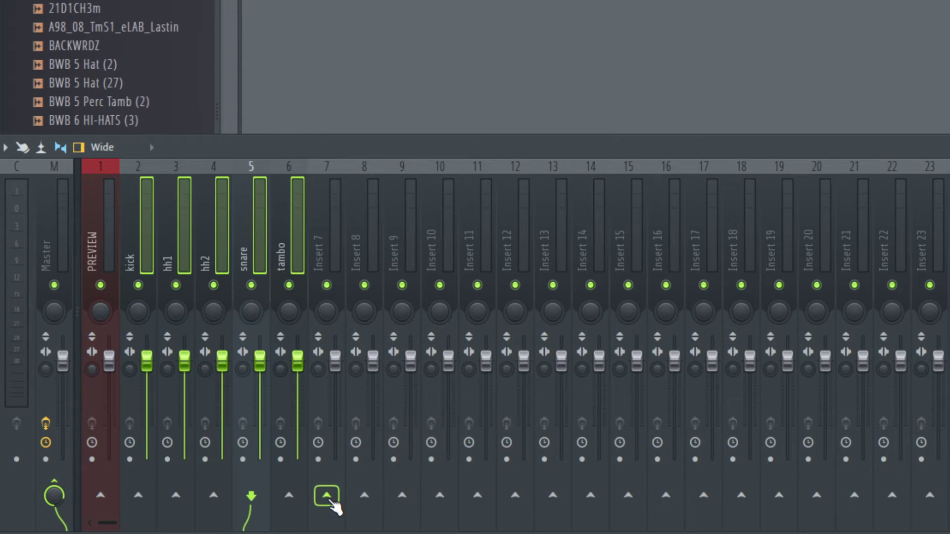
pyautogui.rightClick(326, 496)
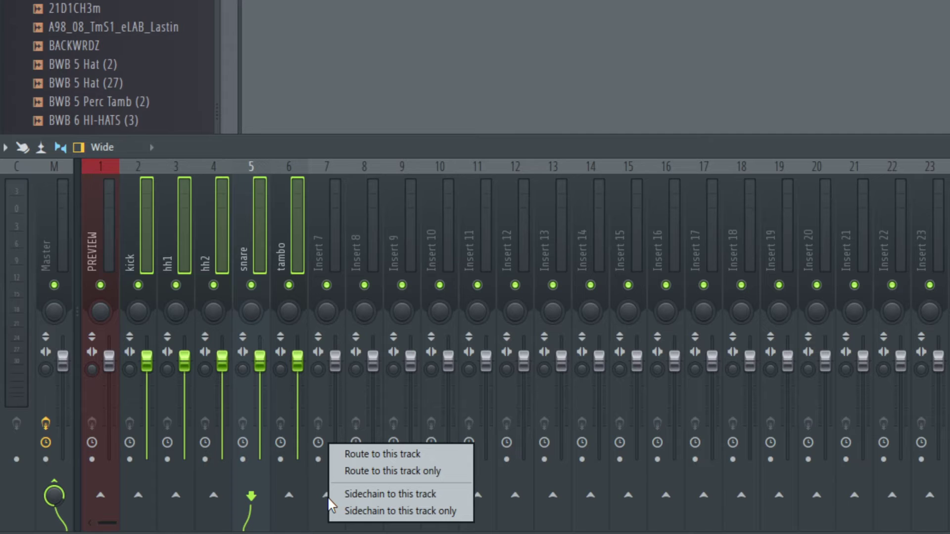
pyautogui.click(447, 474)
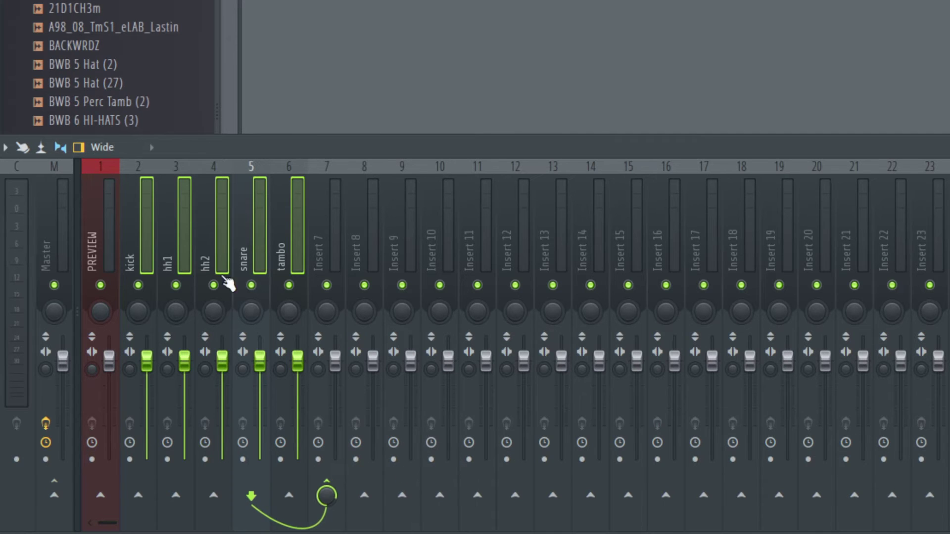
# Check the output routing of the mixer tracks one by one from kick to tambo
pyautogui.click(138, 223)
pyautogui.press('Right')
pyautogui.press('Right')
pyautogui.press('Right')
pyautogui.press('Right')
pyautogui.press('Right')
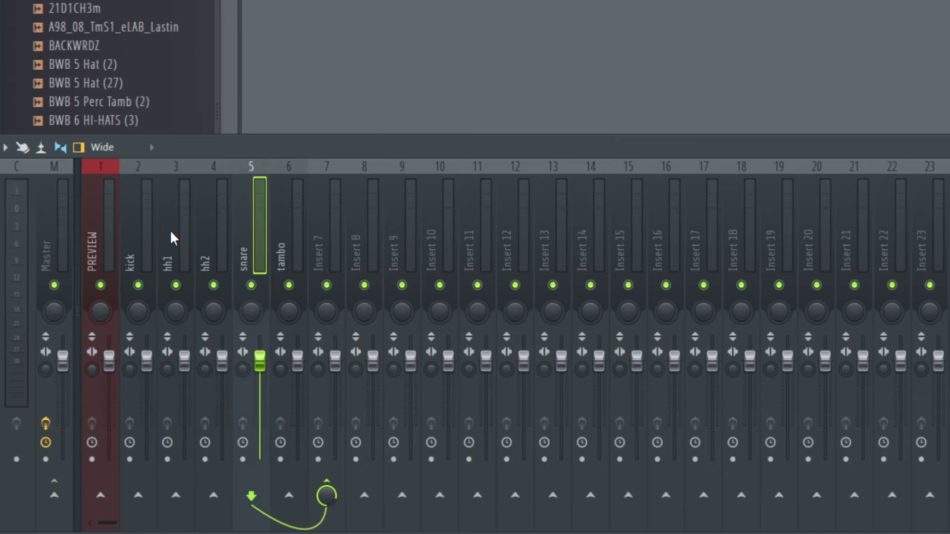
# Rename mixer track 7 as grpDrums and give it the brown-red colour #9F3835
pyautogui.rightClick(332, 224)
pyautogui.click(425, 38)
pyautogui.write('grpDrums')
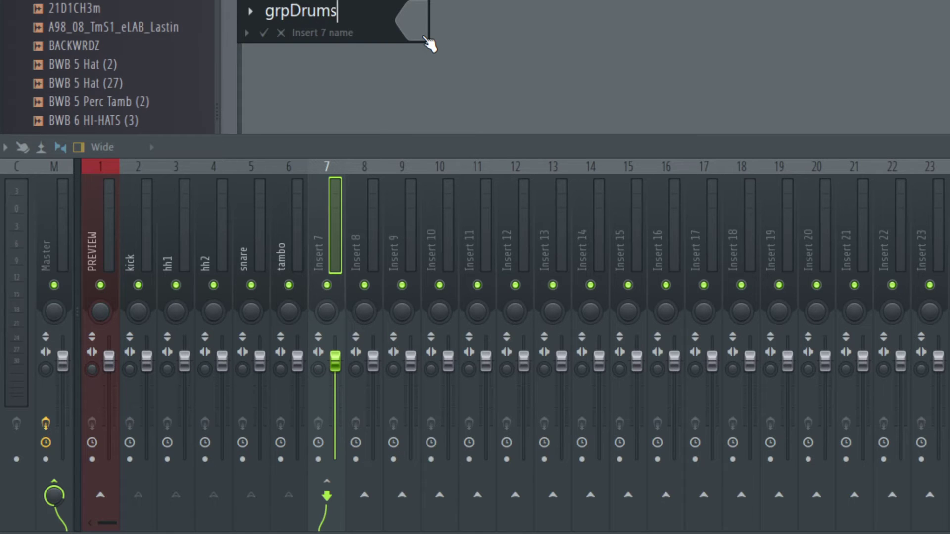
pyautogui.press('Return')
pyautogui.rightClick(321, 245)
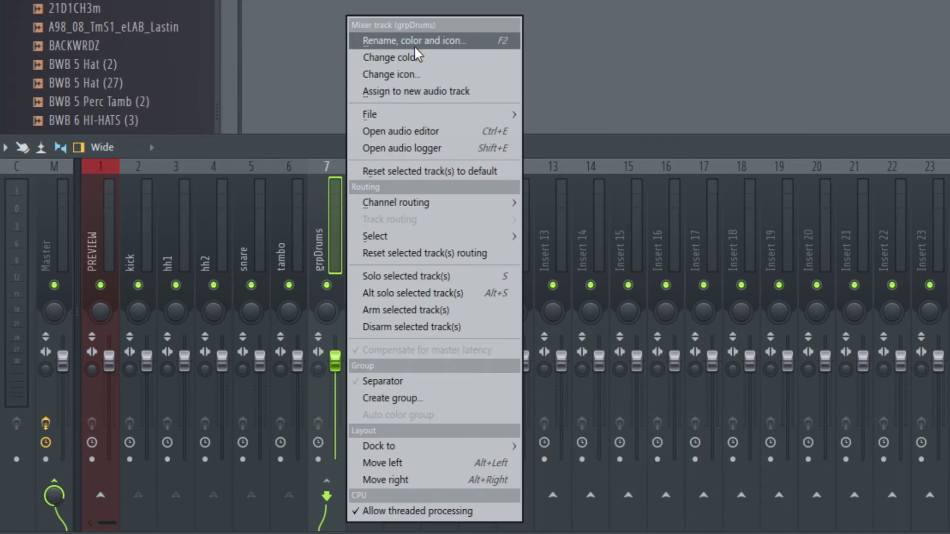
pyautogui.click(386, 58)
pyautogui.click(560, 116)
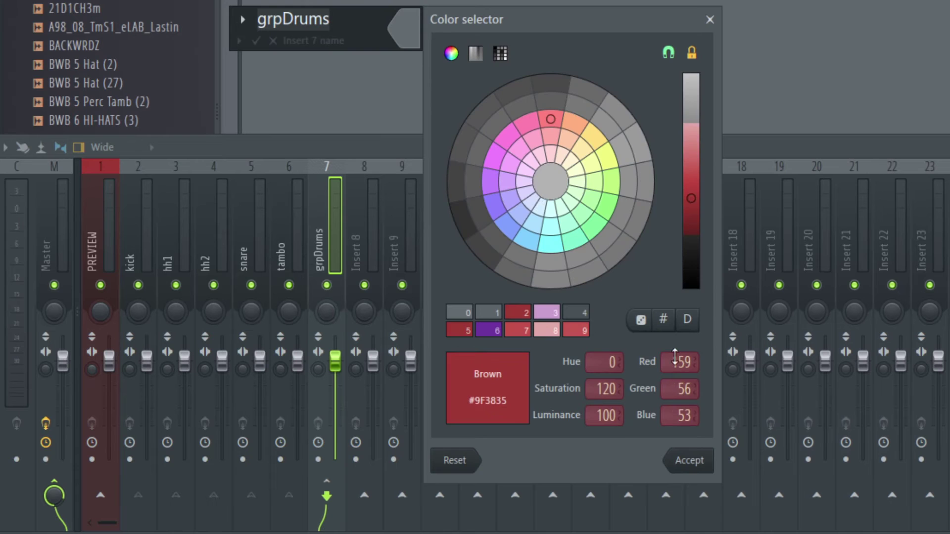
pyautogui.click(689, 460)
pyautogui.press('Return')
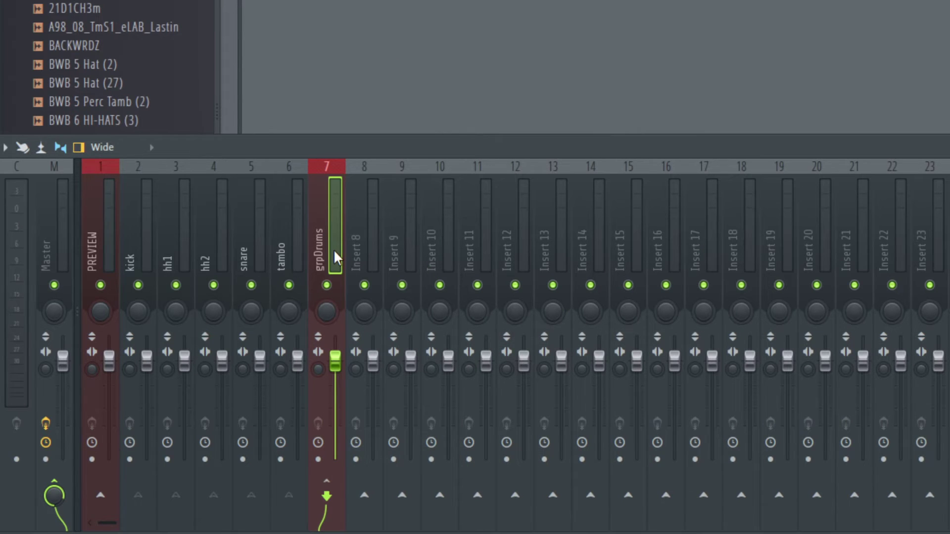
# Play the pattern while pulling the grpDrums fader down and returning it to its original level
pyautogui.press('space')
pyautogui.moveTo(335, 360); pyautogui.dragTo(335, 446)
pyautogui.moveTo(335, 459); pyautogui.dragTo(335, 360)
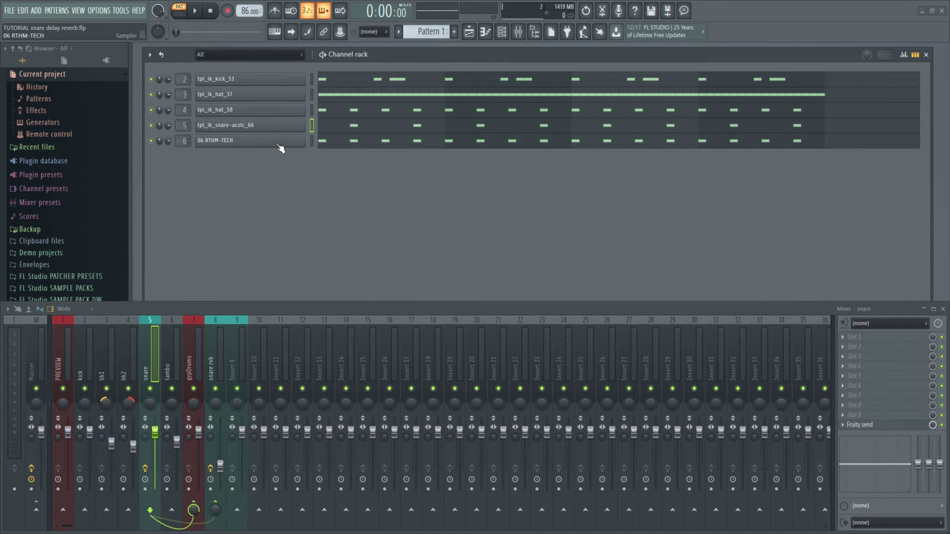
# Audition the tpl_ik_snare-acstc_66 sample in its sampler window and lower the channel pitch slightly
pyautogui.click(279, 136)
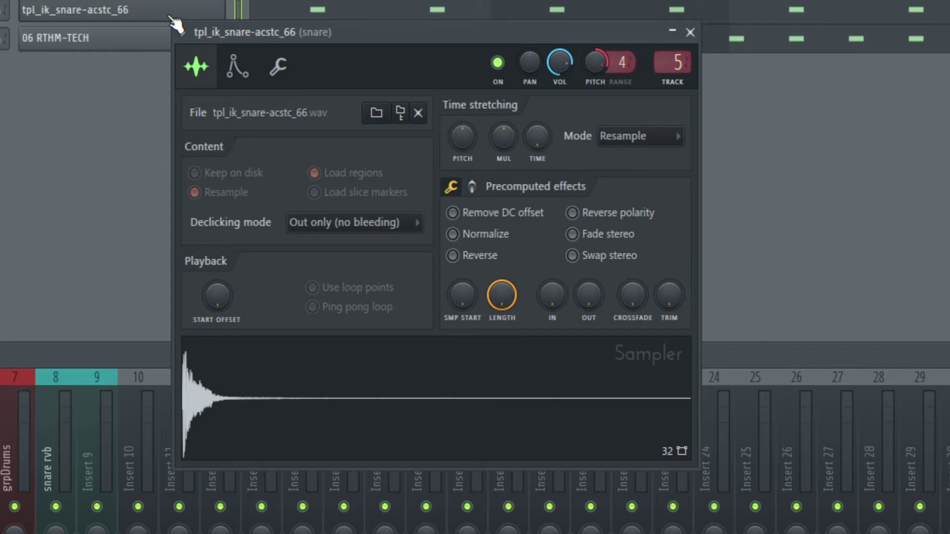
pyautogui.moveTo(357, 37); pyautogui.dragTo(373, 44)
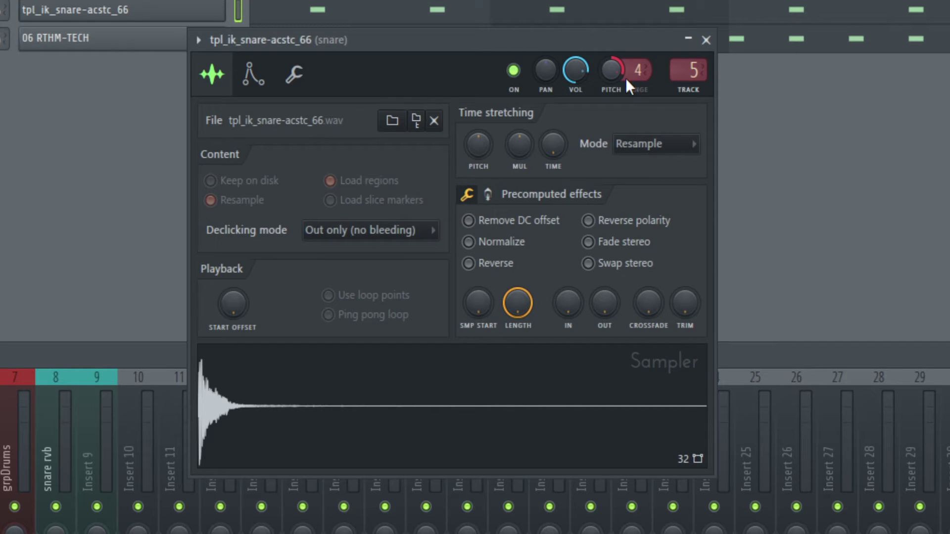
pyautogui.click(361, 406)
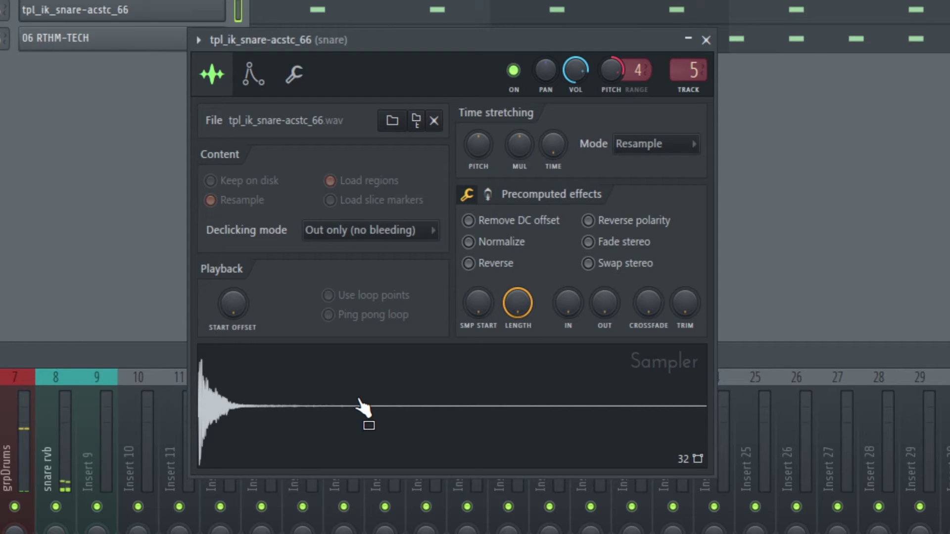
pyautogui.moveTo(612, 69); pyautogui.dragTo(611, 79)
pyautogui.click(706, 39)
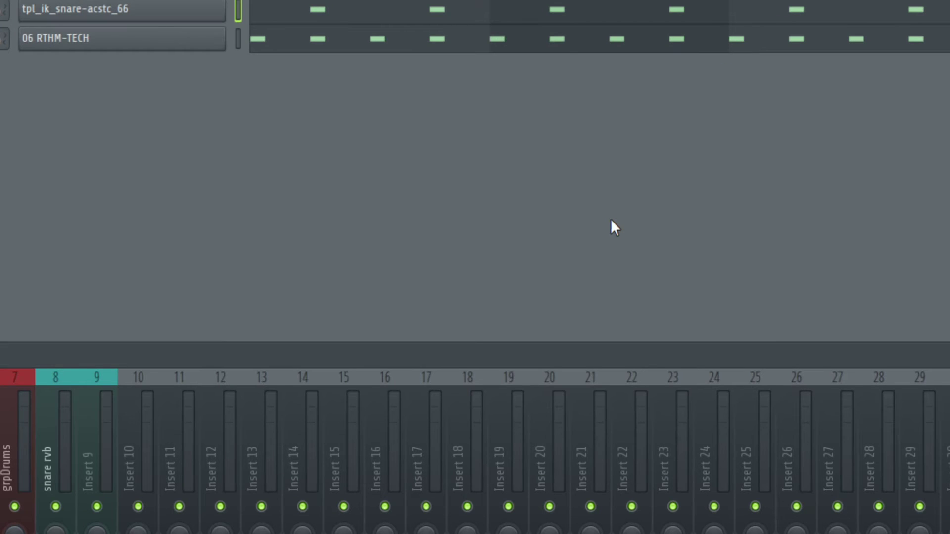
pyautogui.click(216, 15)
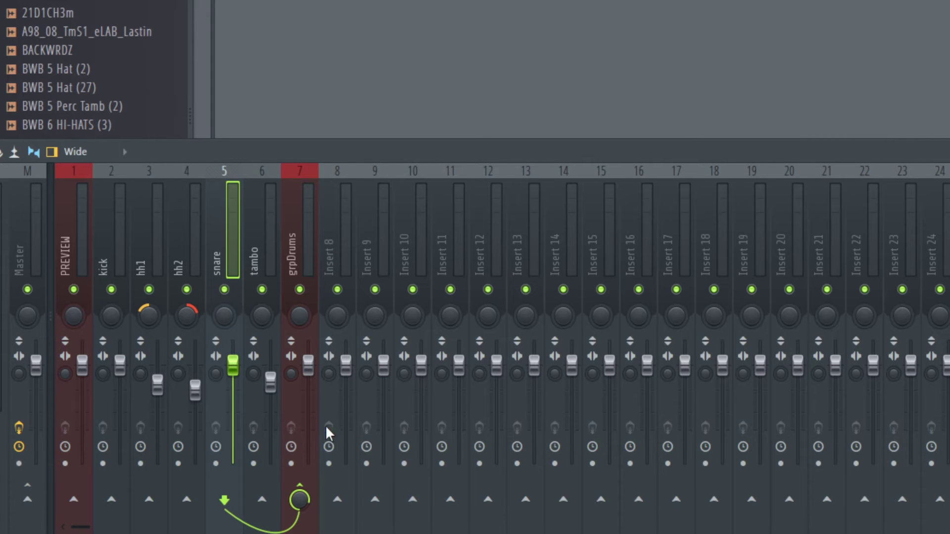
# Sidechain the snare mixer track to Insert 8 and rename that track as snare rvb
pyautogui.click(339, 504)
pyautogui.rightClick(336, 502)
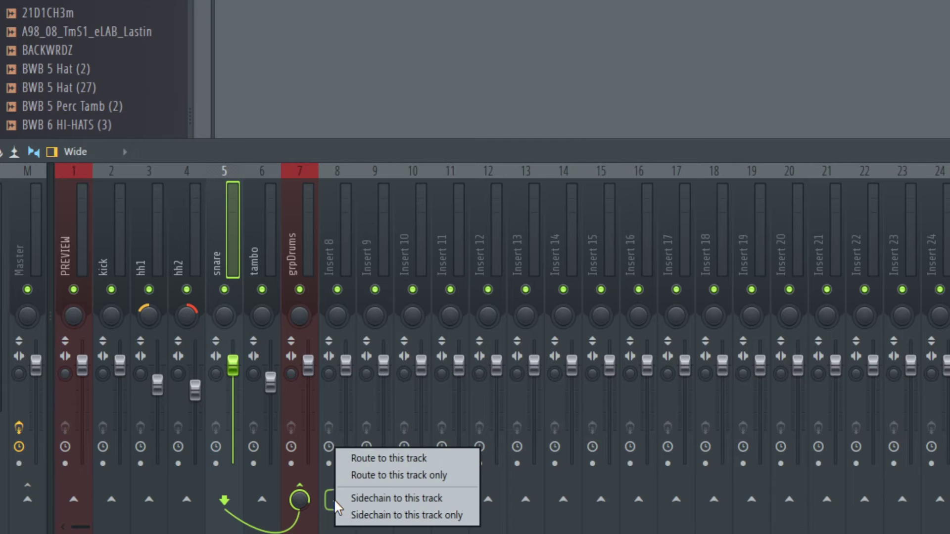
pyautogui.click(399, 498)
pyautogui.rightClick(343, 209)
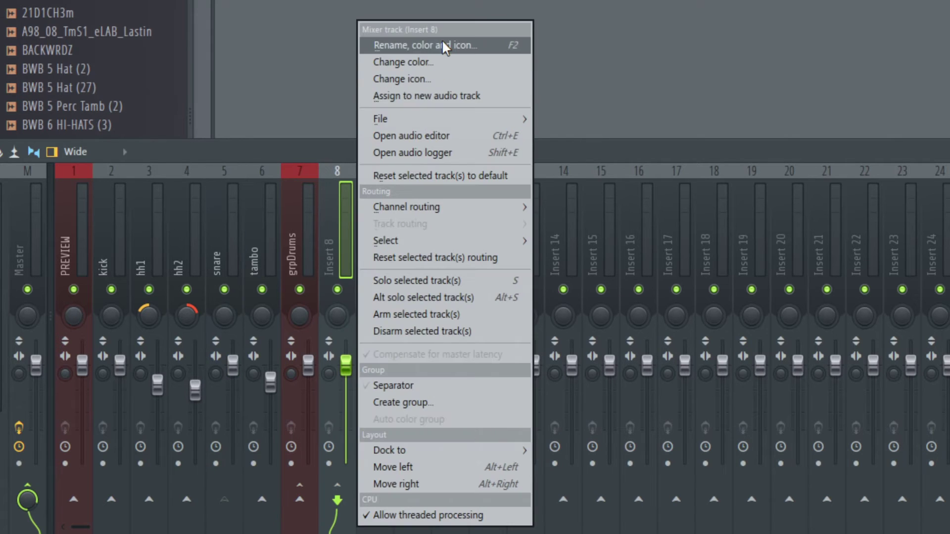
pyautogui.click(441, 40)
pyautogui.write('sna')
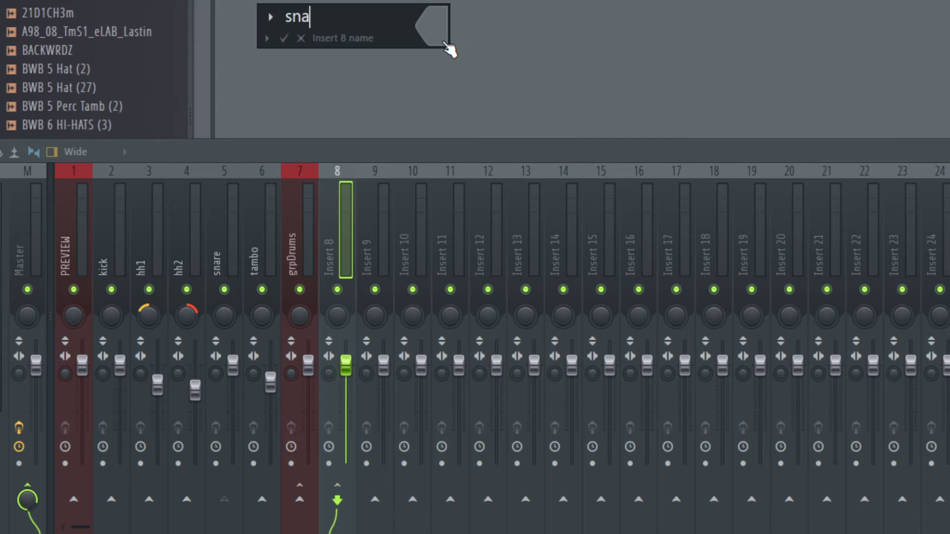
pyautogui.write('re rvb')
pyautogui.press('Return')
# Return to the snare mixer track and play the pattern to check the levels on snare and snare rvb
pyautogui.press('Left')
pyautogui.press('Left')
pyautogui.press('Left')
pyautogui.press('space')
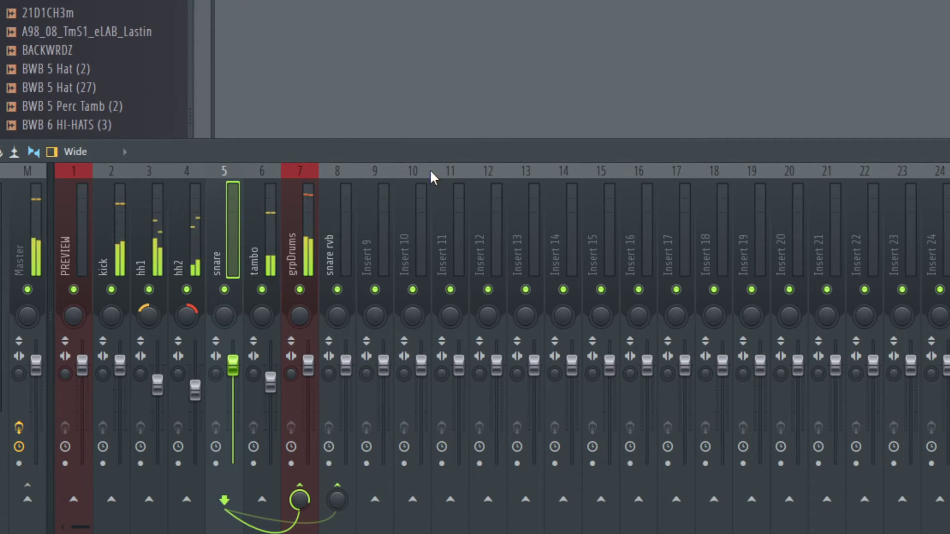
pyautogui.press('space')
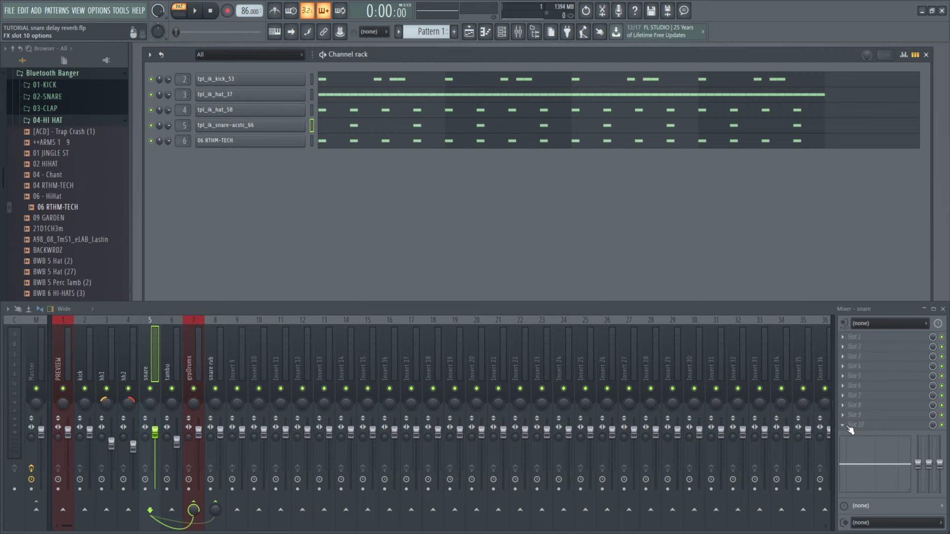
# Load Fruity Send in slot 10 of the snare track, sending to snare rvb, and play the pattern to test it
pyautogui.click(848, 426)
pyautogui.moveTo(739, 94)
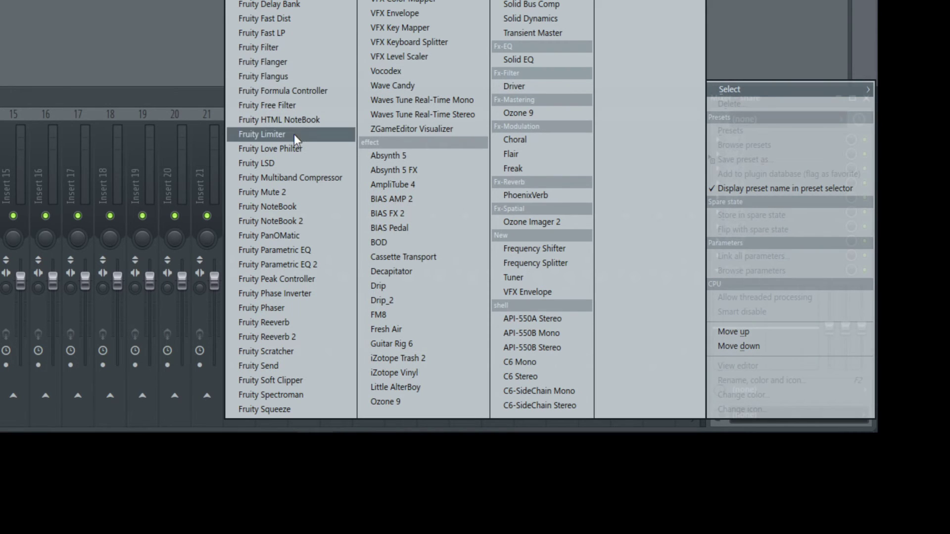
pyautogui.click(290, 366)
pyautogui.click(135, 1)
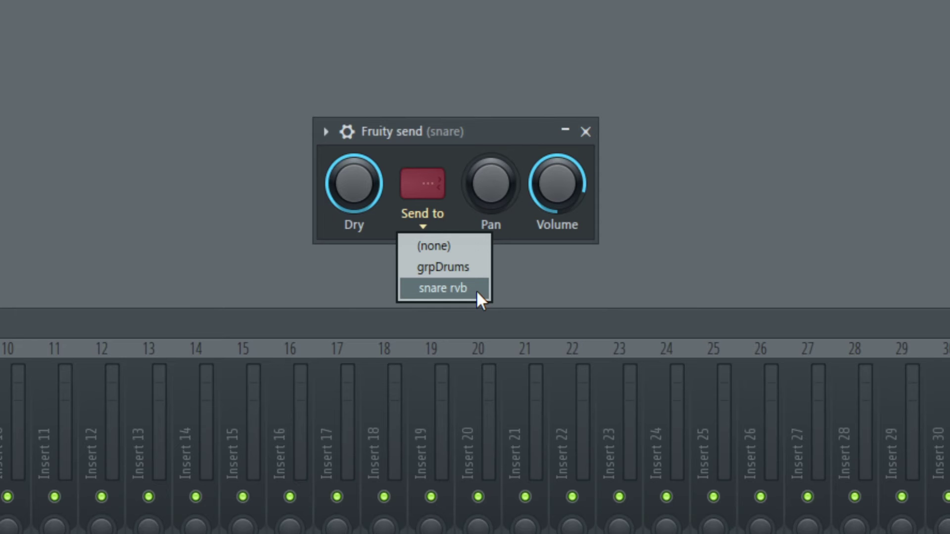
pyautogui.click(476, 290)
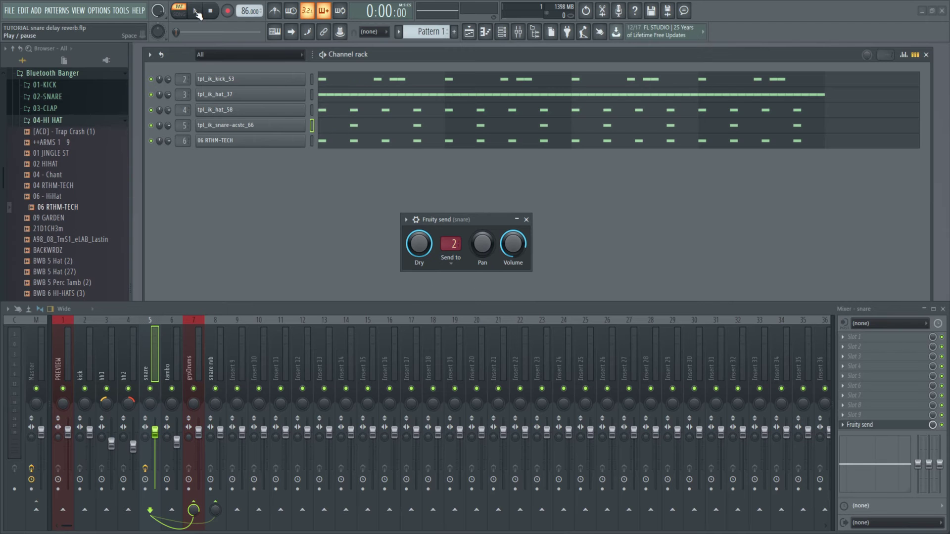
pyautogui.click(197, 12)
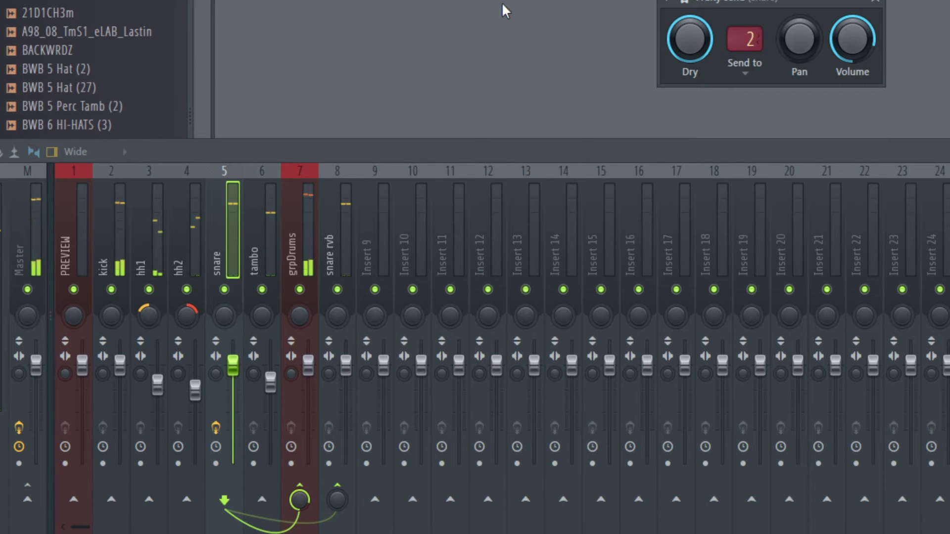
pyautogui.click(875, 1)
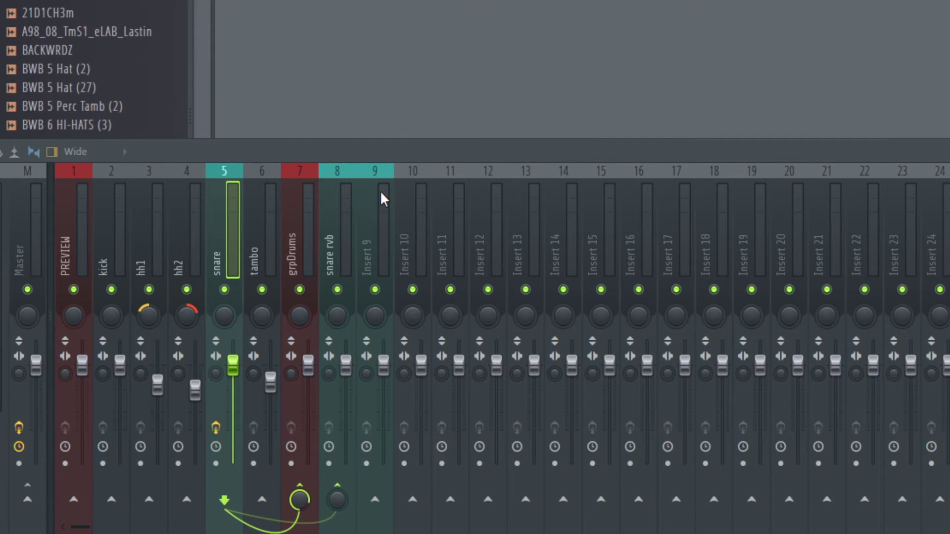
# Load ValhallaVintageVerb in slot 1 of the snare rvb mixer track and close its window
pyautogui.click(339, 213)
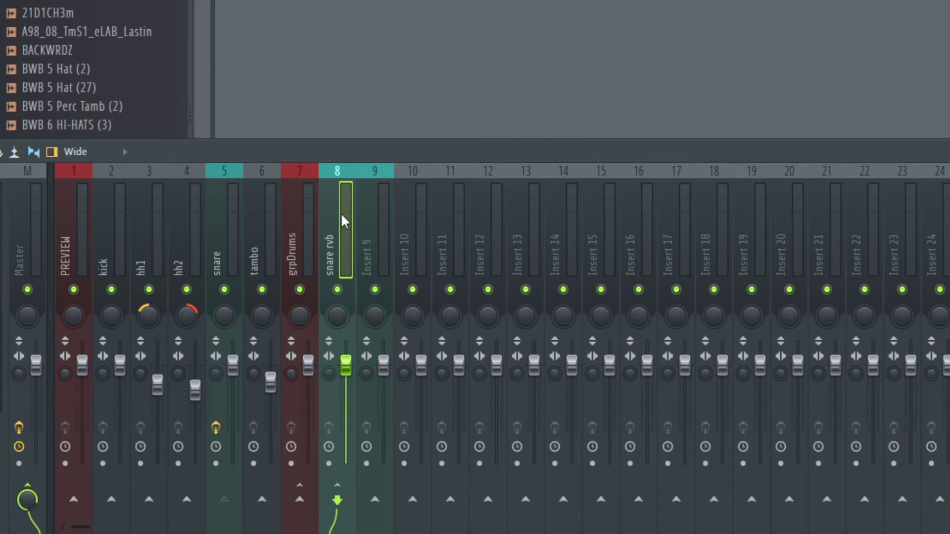
pyautogui.click(219, 228)
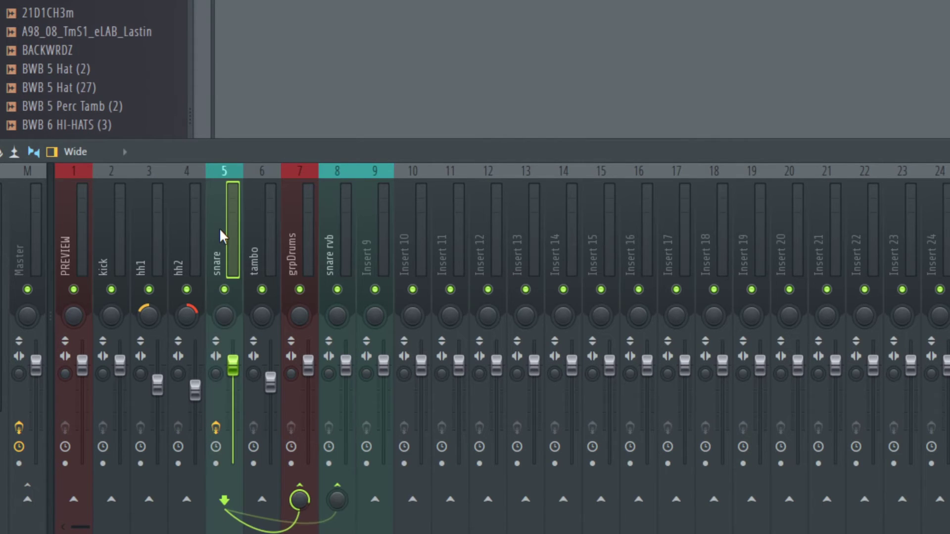
pyautogui.click(337, 237)
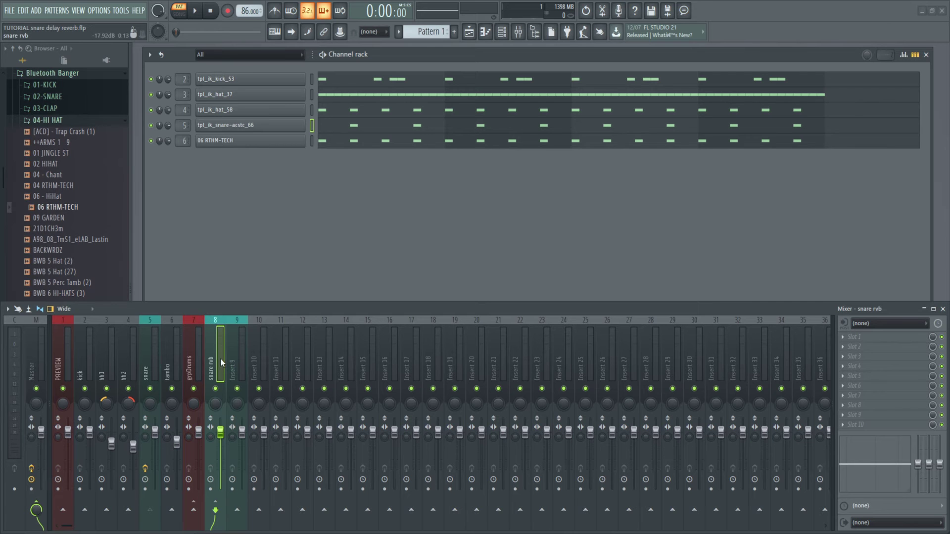
pyautogui.click(842, 337)
pyautogui.moveTo(861, 304)
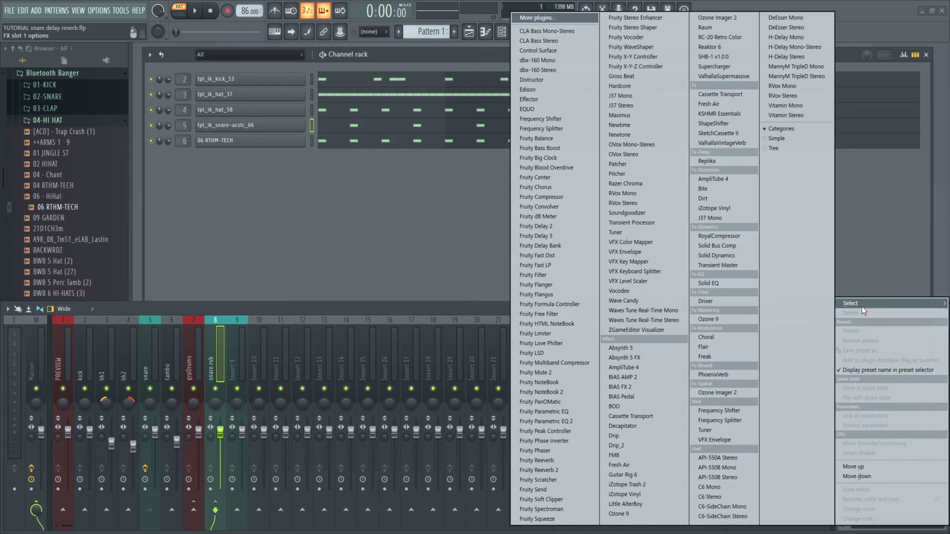
pyautogui.click(729, 144)
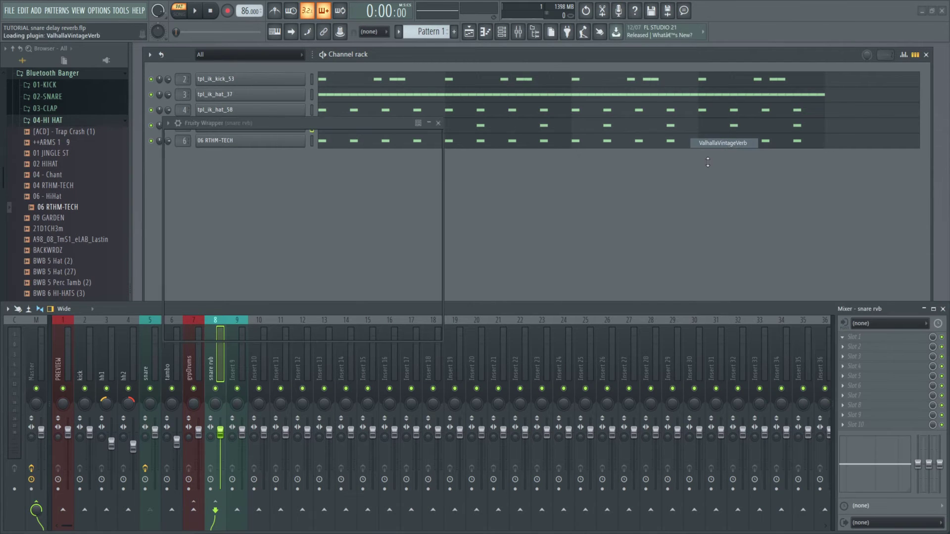
pyautogui.moveTo(416, 125); pyautogui.dragTo(461, 109)
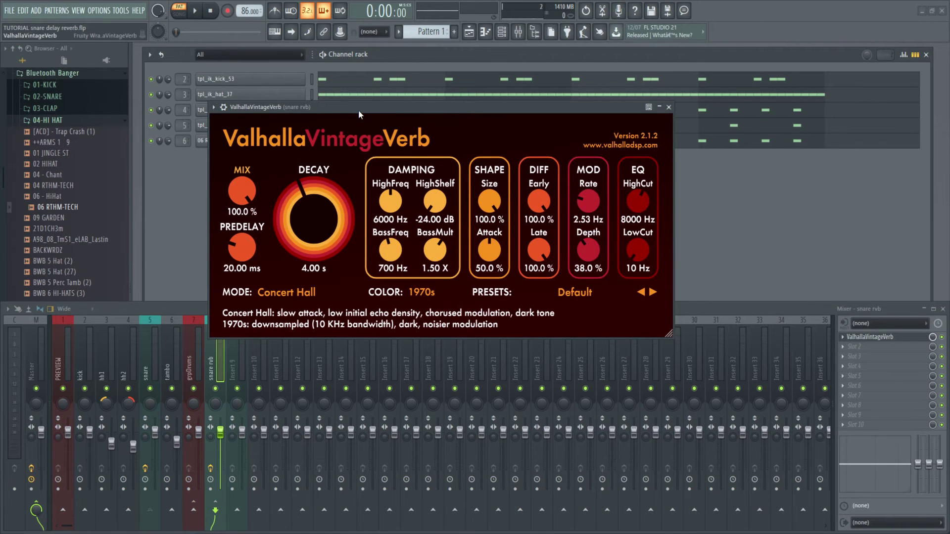
pyautogui.moveTo(358, 110); pyautogui.dragTo(359, 127)
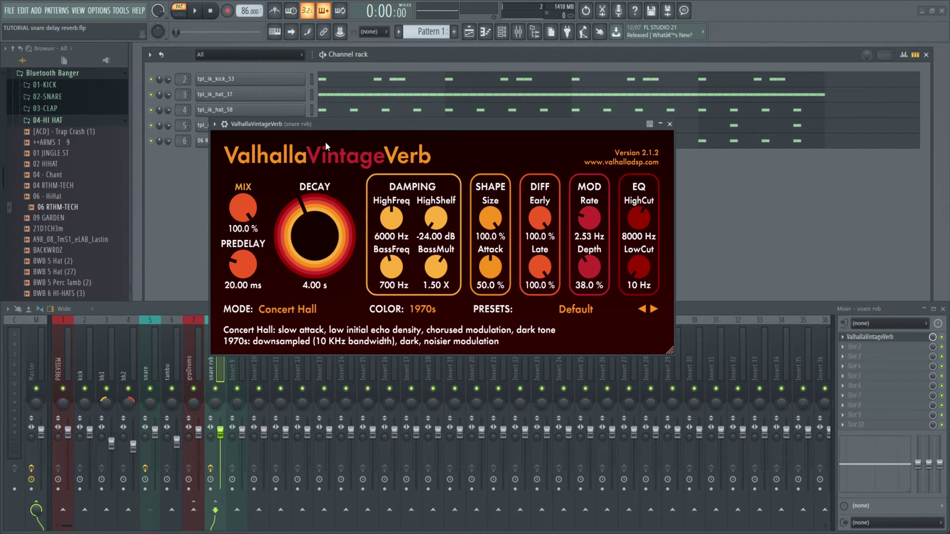
pyautogui.click(670, 124)
# Try Fruity Reeverb 2 in slot 2 of the snare rvb track, with dry fully down and wet raised, and close its window
pyautogui.click(847, 348)
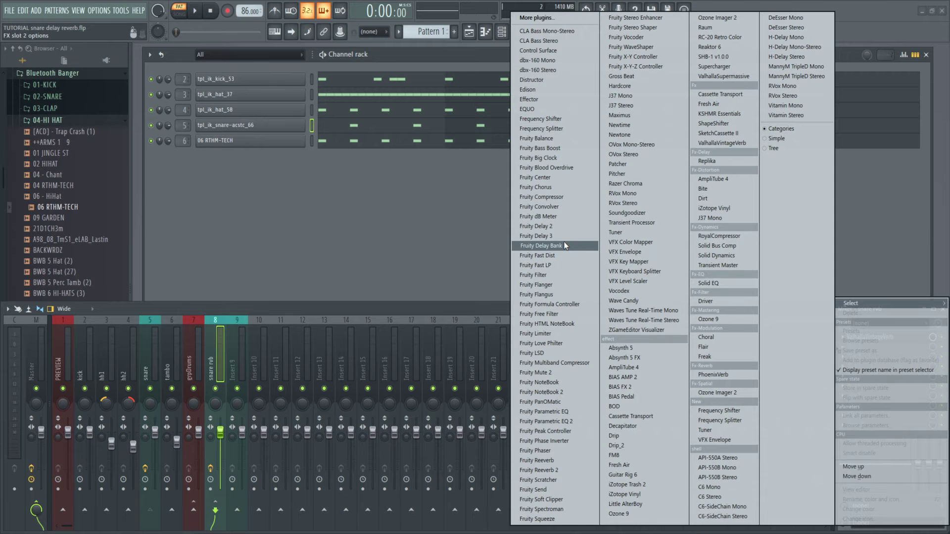
pyautogui.click(560, 470)
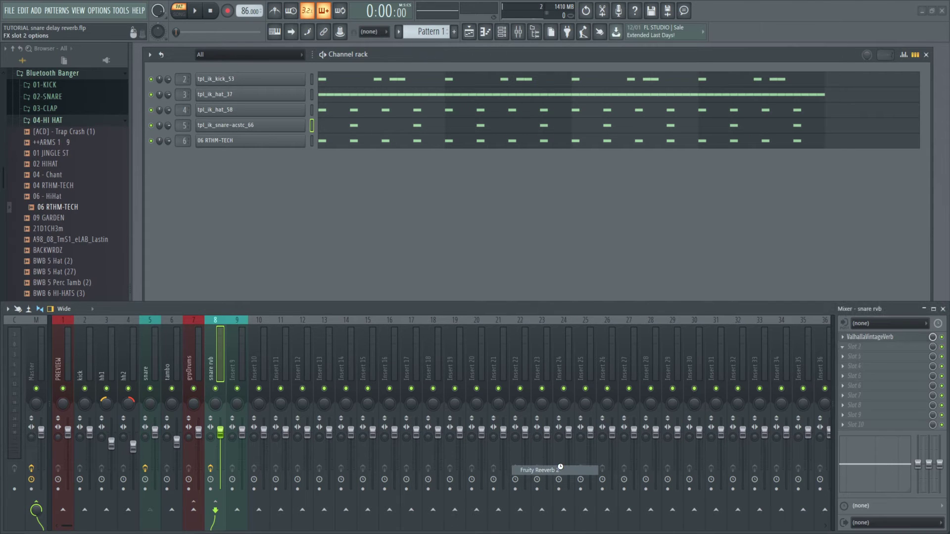
pyautogui.moveTo(348, 137); pyautogui.dragTo(509, 190)
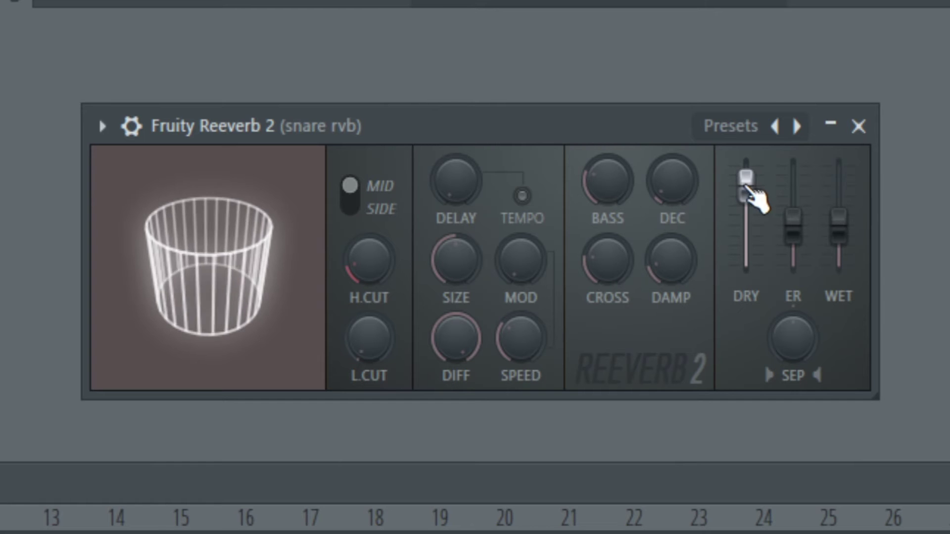
pyautogui.moveTo(557, 210); pyautogui.dragTo(557, 235)
pyautogui.moveTo(746, 258); pyautogui.dragTo(752, 270)
pyautogui.moveTo(839, 227); pyautogui.dragTo(839, 198)
pyautogui.moveTo(755, 261); pyautogui.dragTo(756, 275)
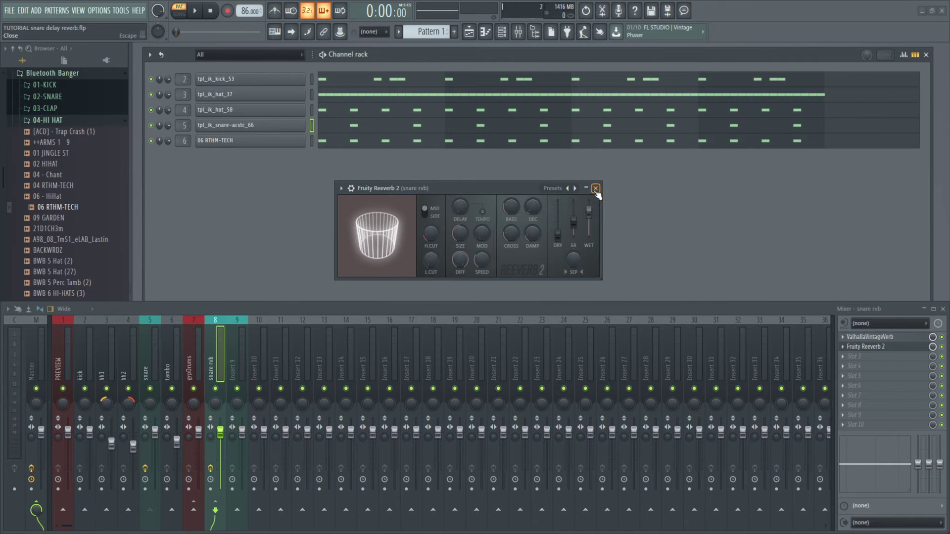
pyautogui.click(858, 126)
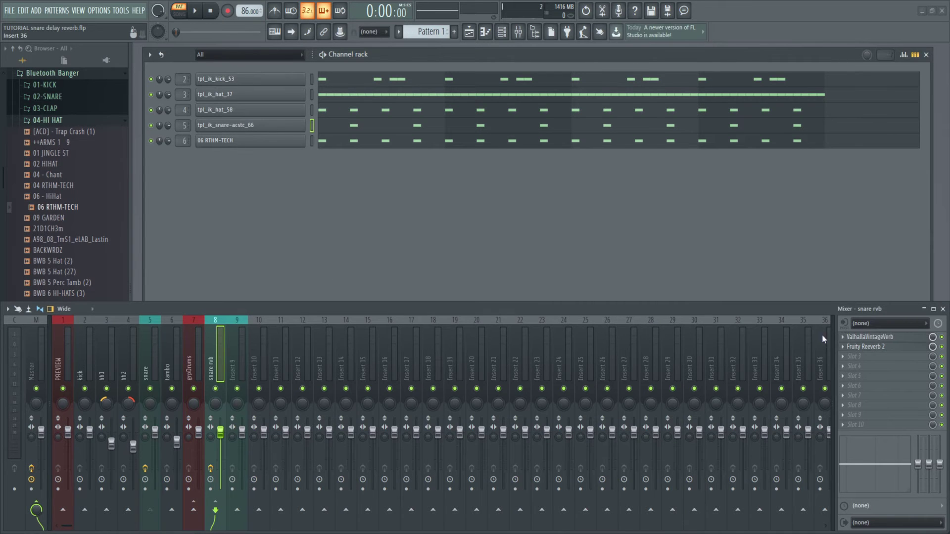
# Reopen the ValhallaVintageVerb on the snare rvb track to review it, and return to the mixer
pyautogui.click(870, 337)
pyautogui.moveTo(462, 124); pyautogui.dragTo(508, 164)
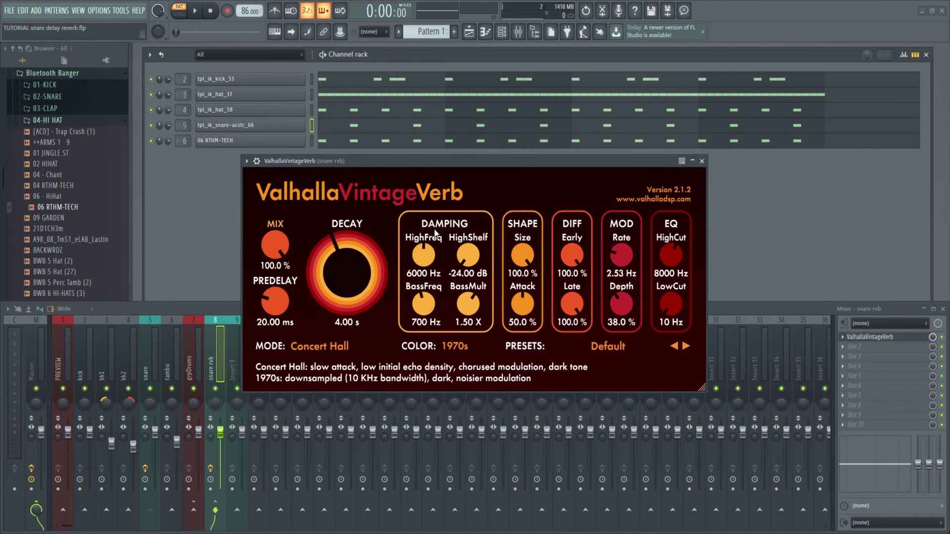
pyautogui.moveTo(466, 165); pyautogui.dragTo(474, 164)
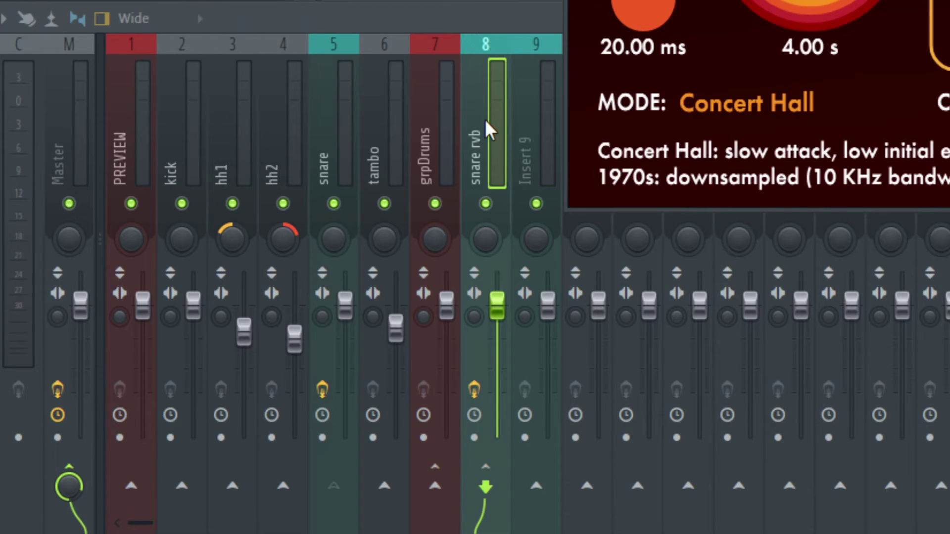
pyautogui.press('Escape')
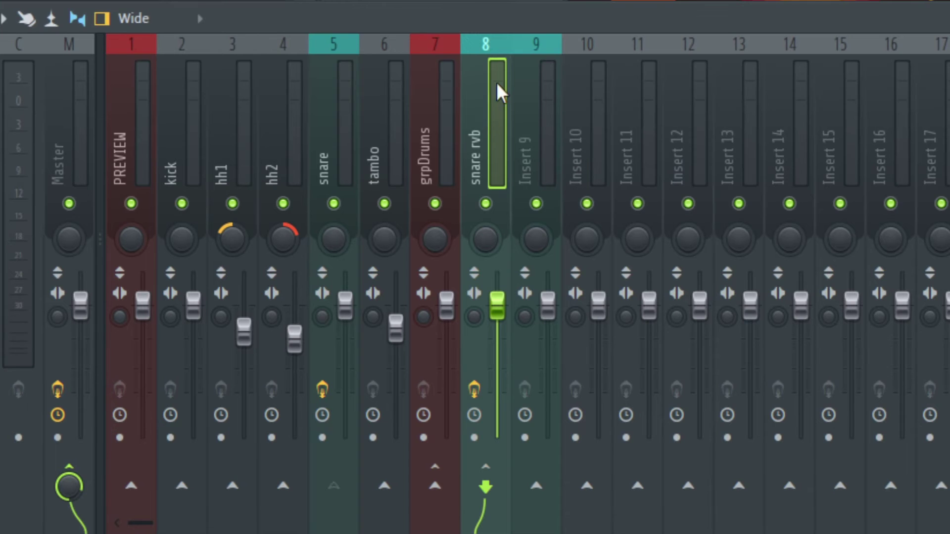
# Play the pattern, solo snare rvb while lowering its volume fader, unsolo it, stop playback and close the ValhallaVintageVerb window
pyautogui.press('space')
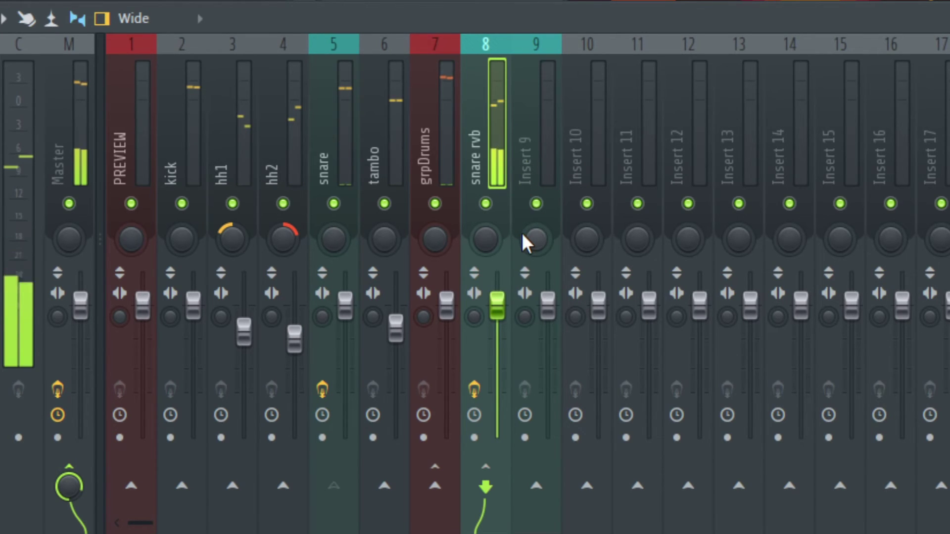
pyautogui.rightClick(485, 203)
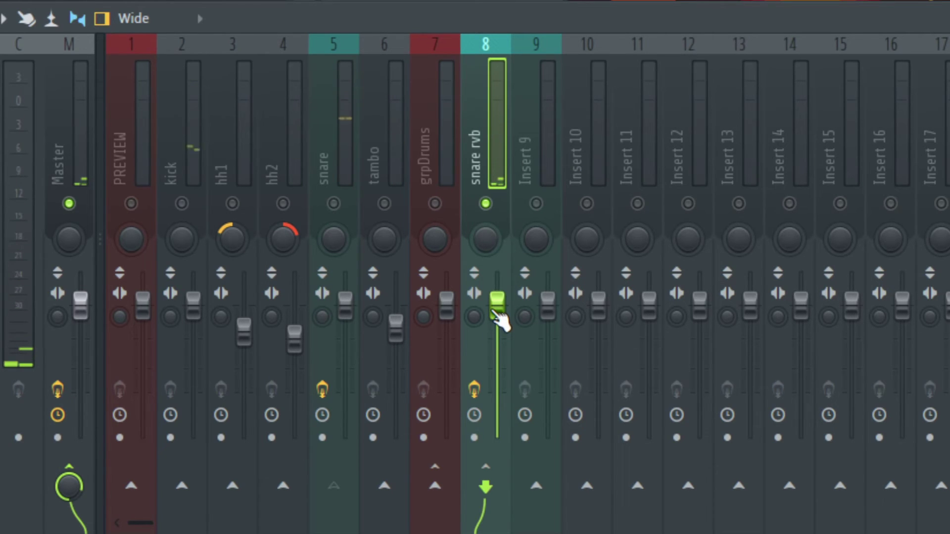
pyautogui.moveTo(501, 320); pyautogui.dragTo(501, 402)
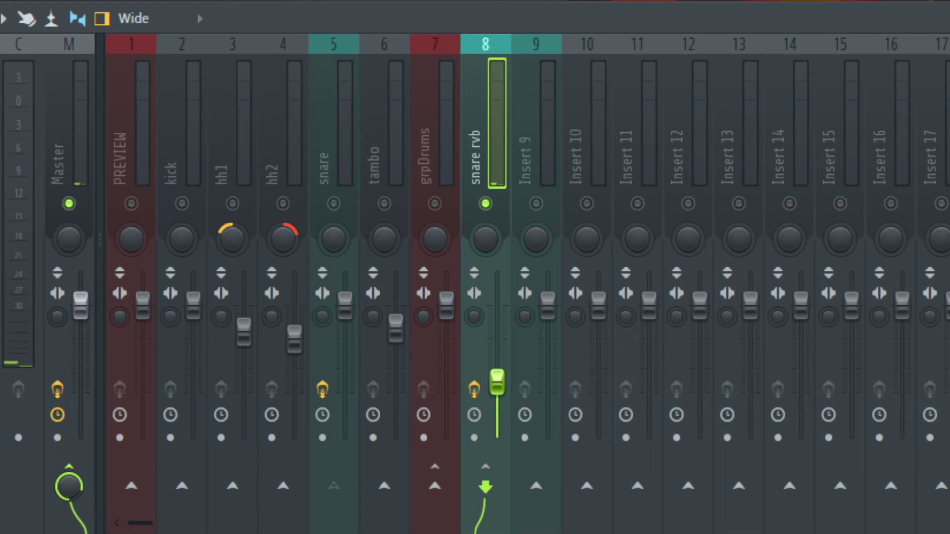
pyautogui.rightClick(490, 207)
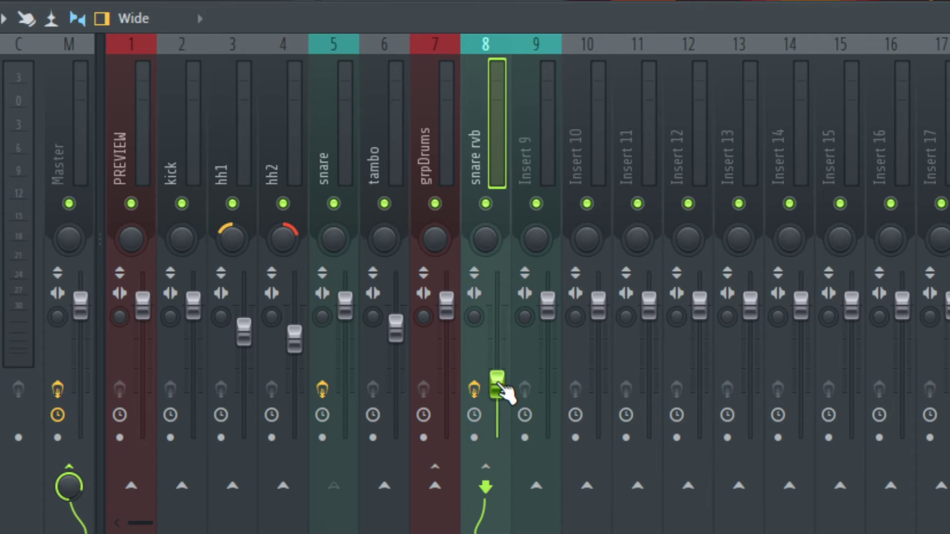
pyautogui.press('space')
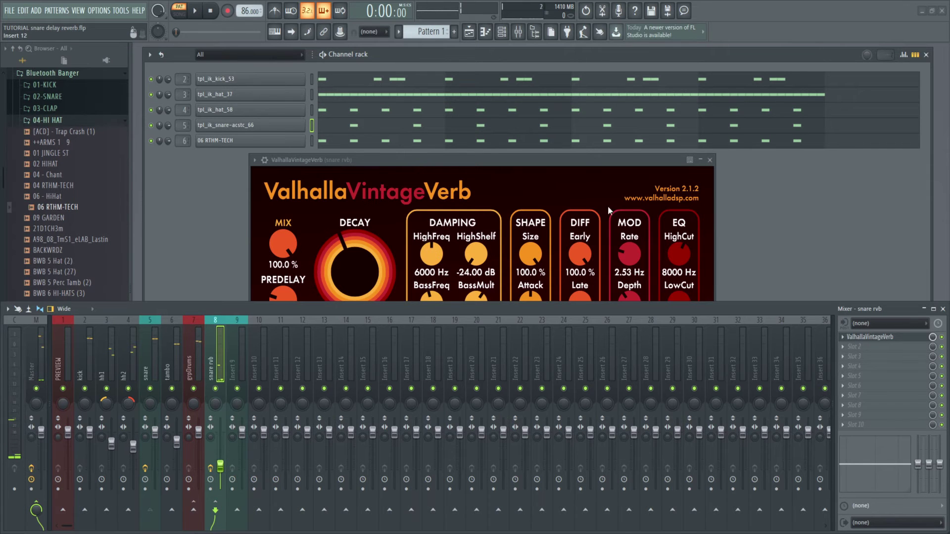
pyautogui.click(710, 160)
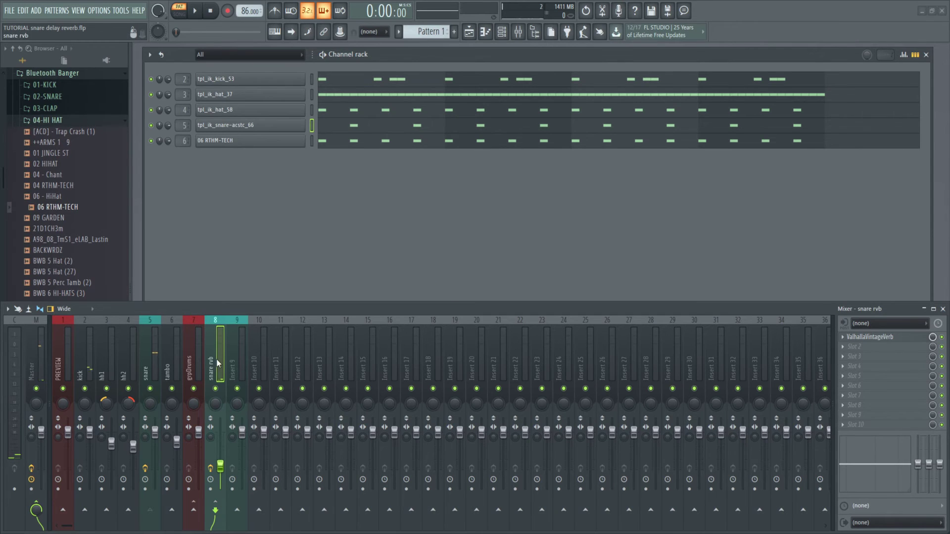
# Load Fruity parametric EQ 2 in slot 2 of snare rvb and pull band 1 down at about 640 Hz to cut the lows
pyautogui.click(844, 351)
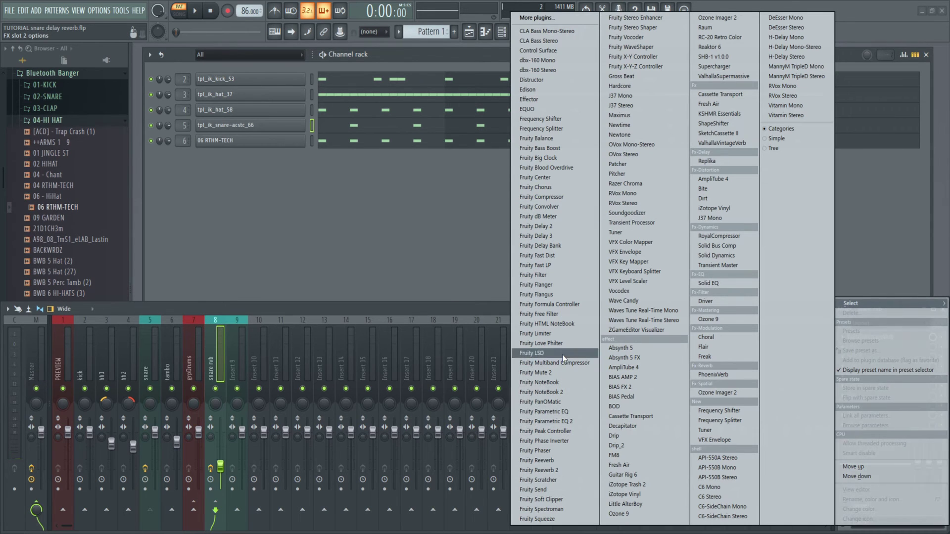
pyautogui.click(571, 425)
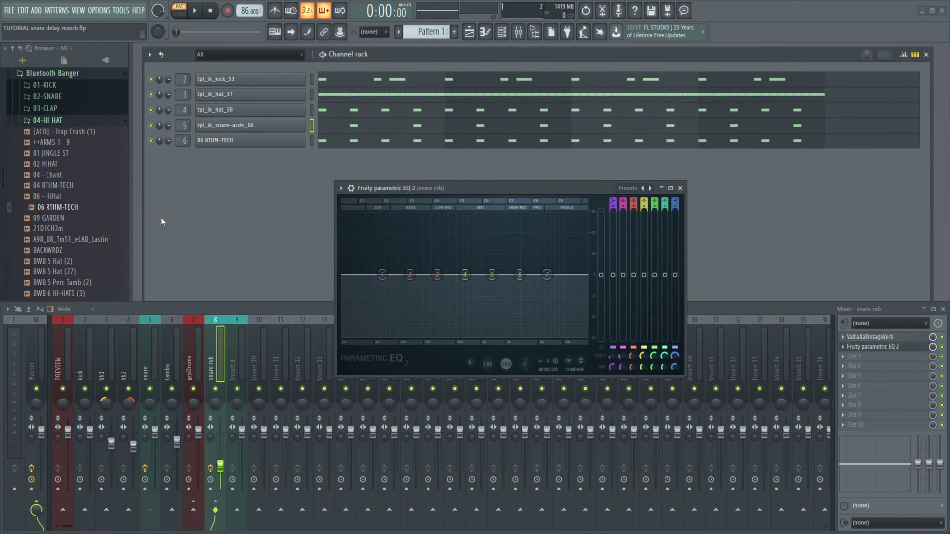
pyautogui.moveTo(456, 189); pyautogui.dragTo(409, 182)
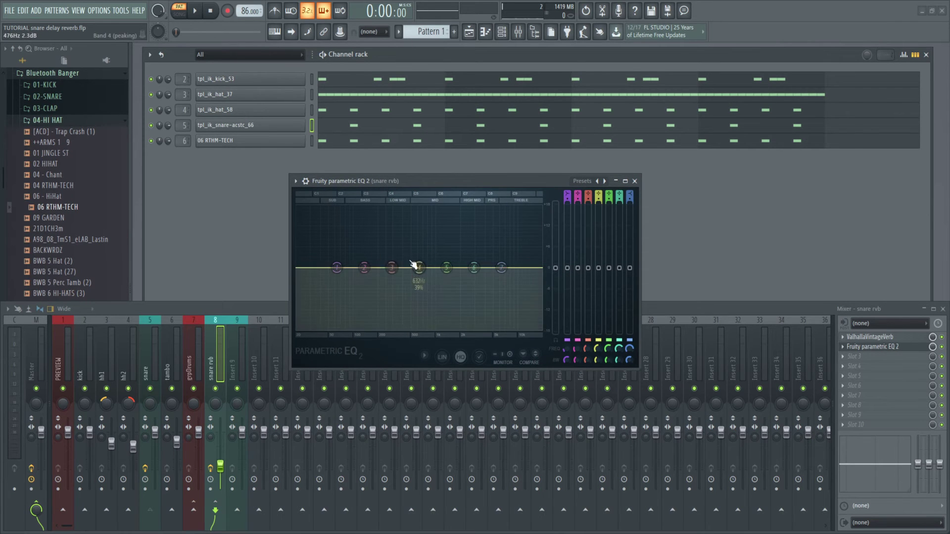
pyautogui.press('space')
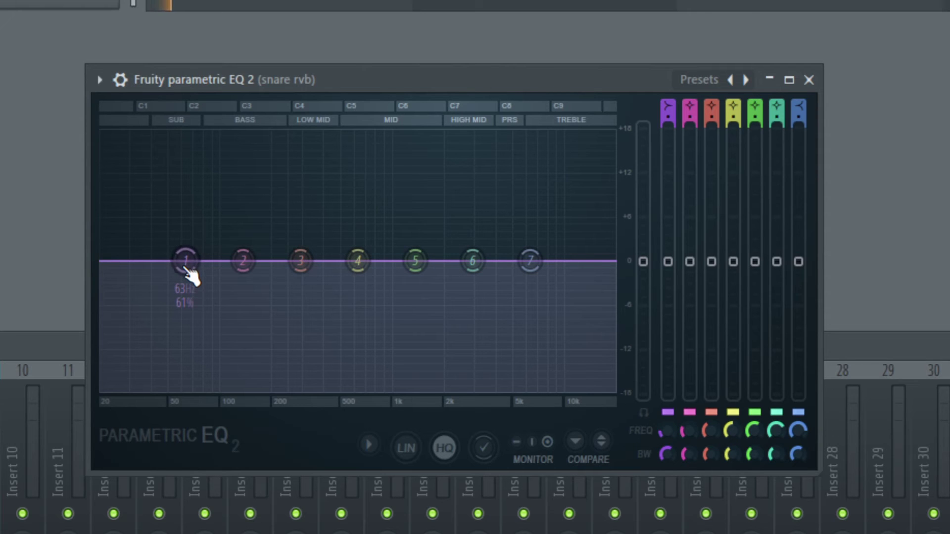
pyautogui.moveTo(187, 267); pyautogui.dragTo(359, 383)
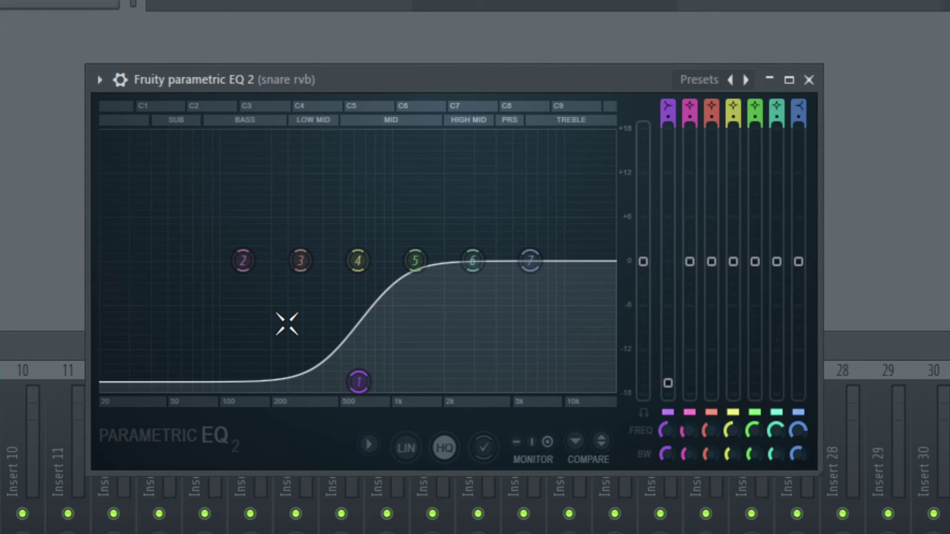
# Play the pattern, reset EQ band 1 to compare the reverb without the low cut, and undo the reset
pyautogui.press('space')
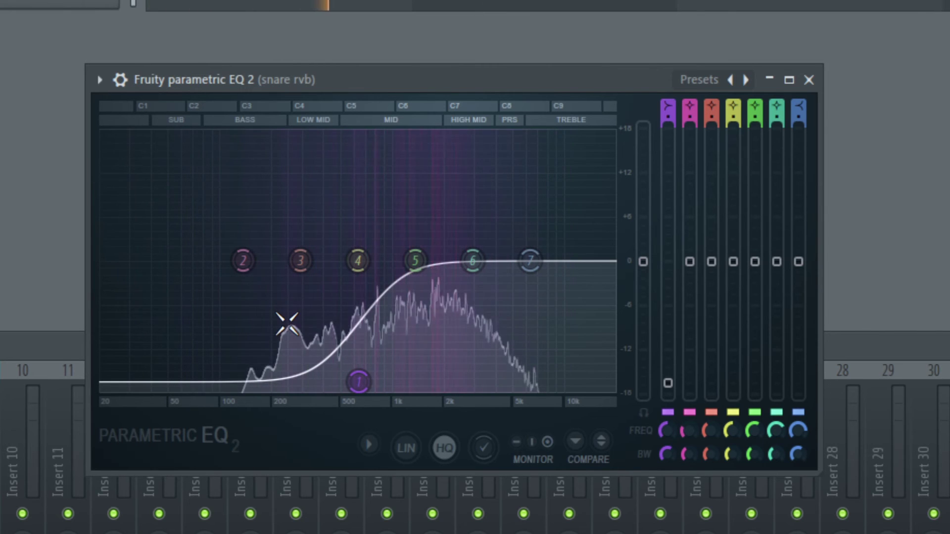
pyautogui.rightClick(360, 383)
pyautogui.click(390, 412)
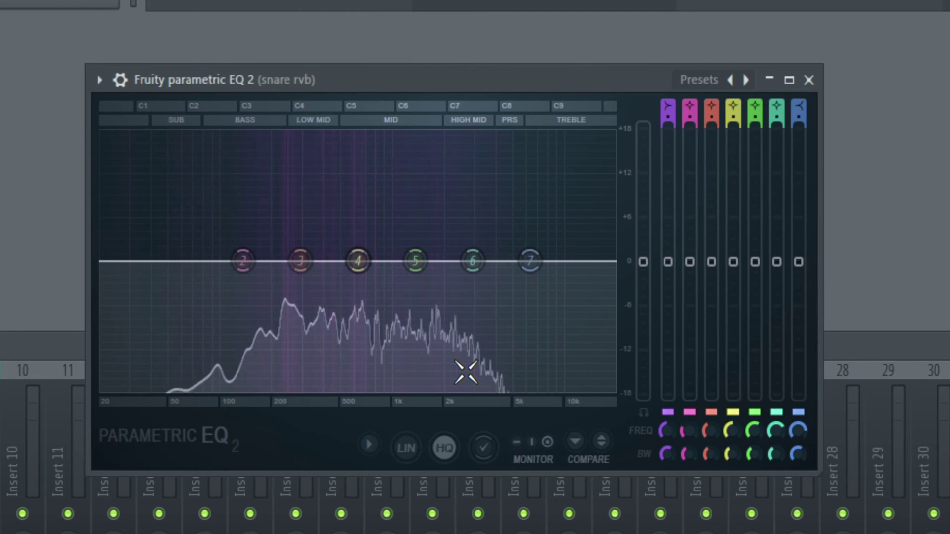
pyautogui.hotkey('ctrl', 'z')
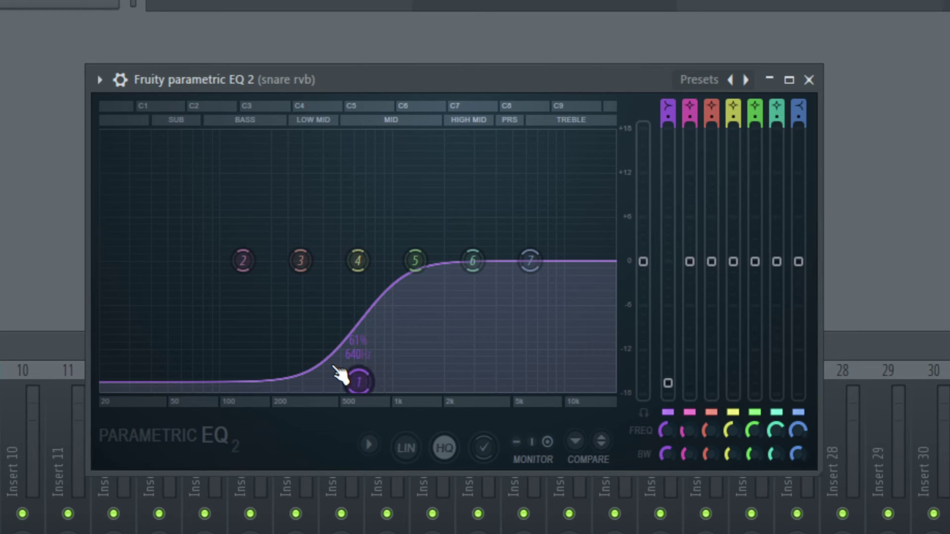
pyautogui.press('space')
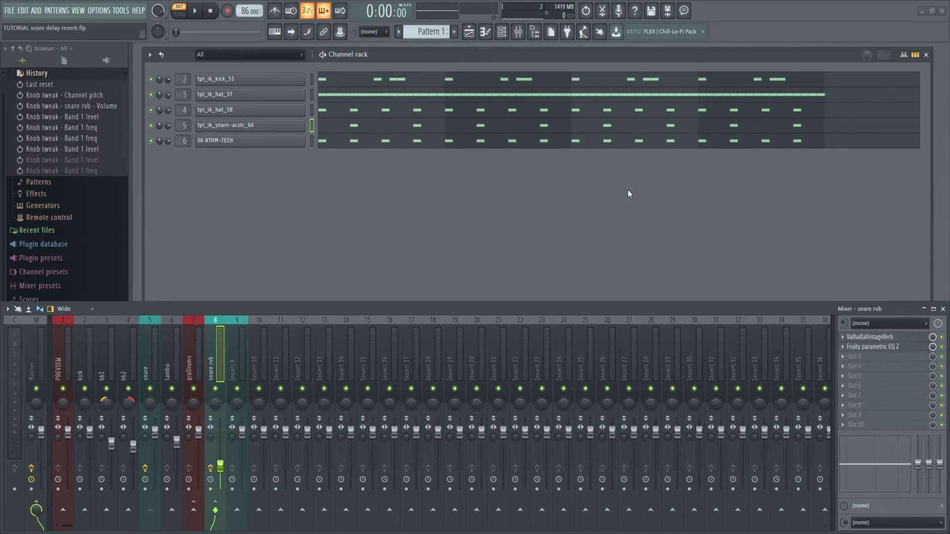
# Select the snare mixer track and sidechain it to Insert 9
pyautogui.click(146, 356)
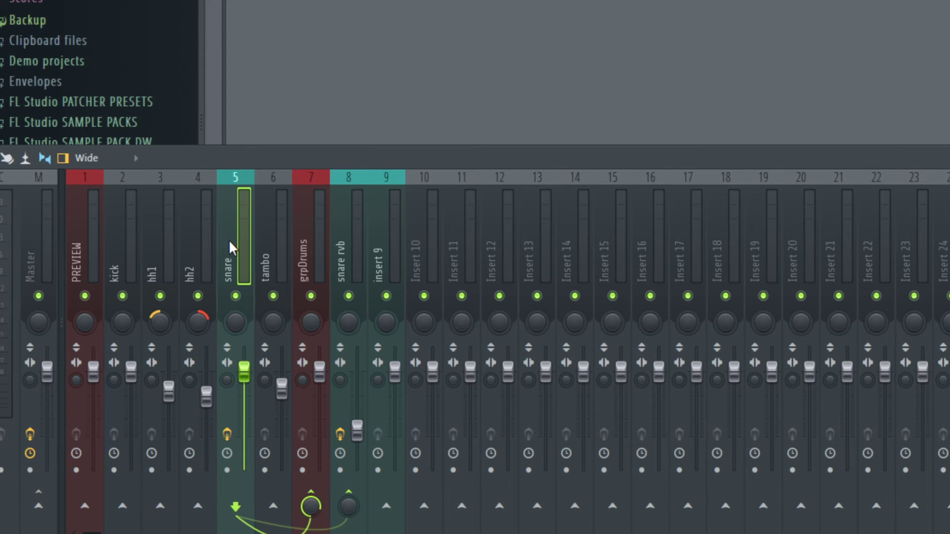
pyautogui.click(343, 244)
pyautogui.click(233, 239)
pyautogui.rightClick(386, 507)
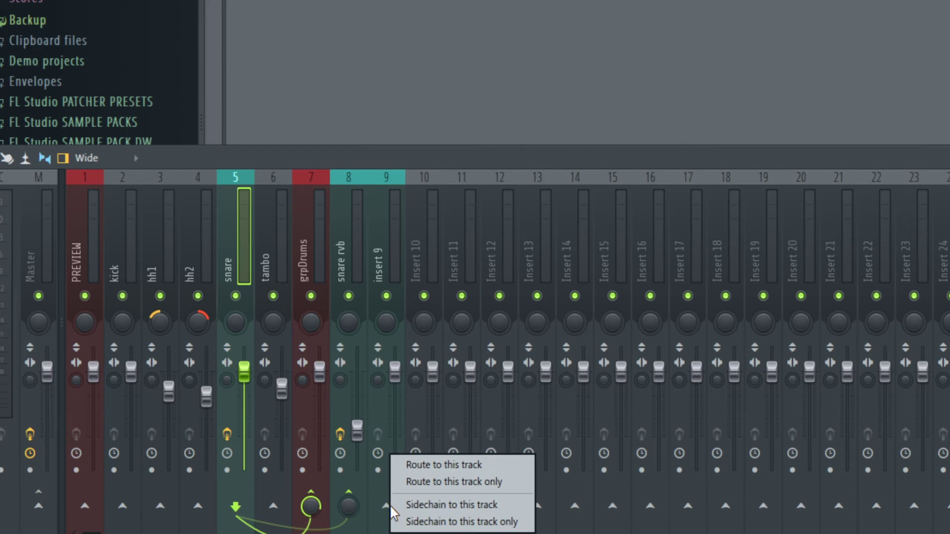
pyautogui.click(463, 505)
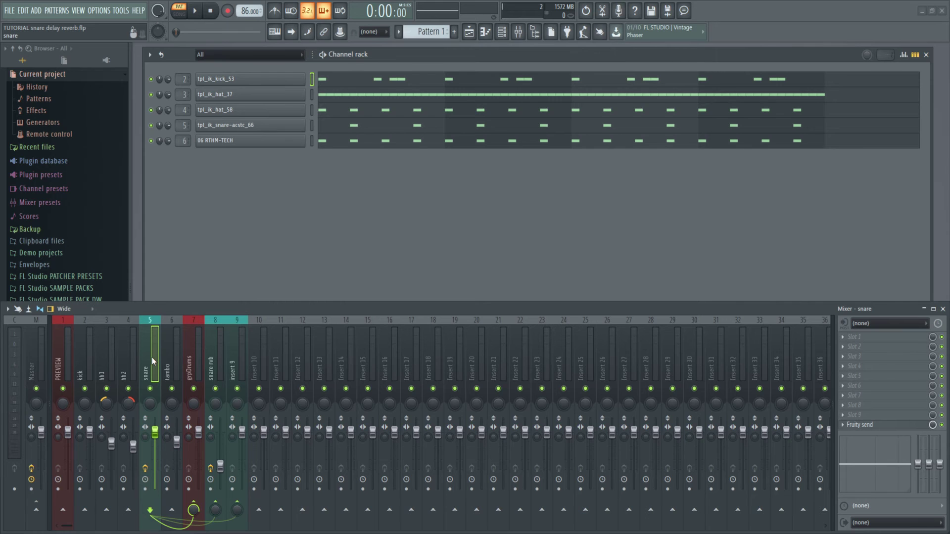
# Load Fruity Send in slot 9 of the snare track, set it to send to insert 9, and close its window
pyautogui.click(847, 417)
pyautogui.click(536, 266)
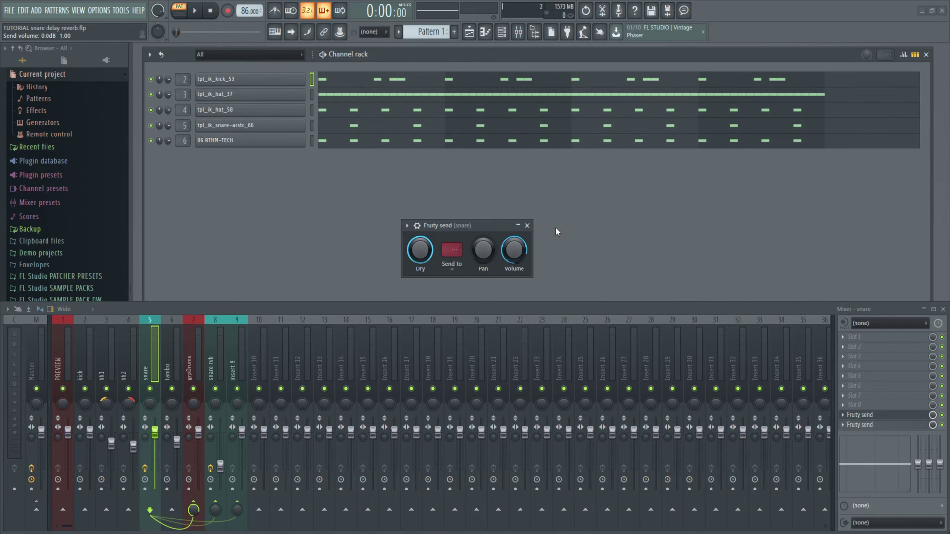
pyautogui.click(453, 267)
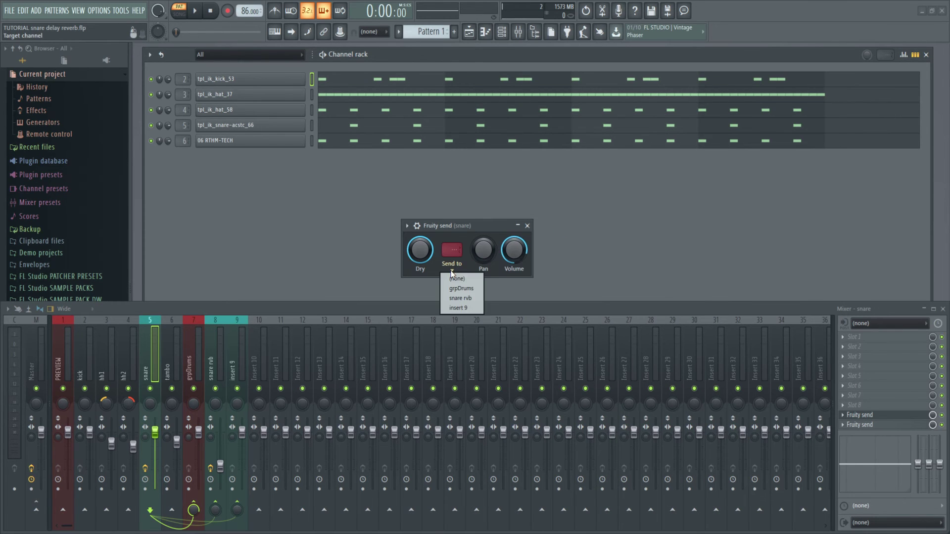
pyautogui.click(469, 307)
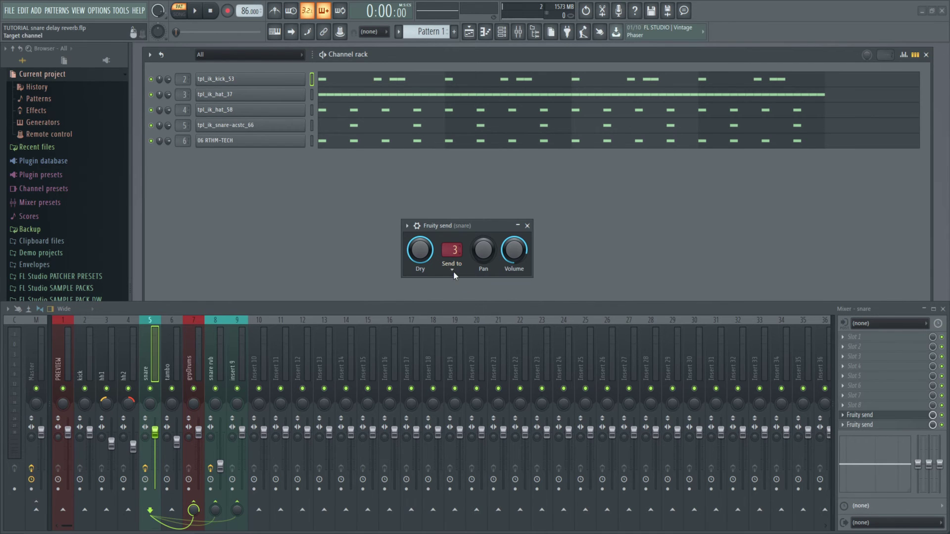
pyautogui.click(527, 225)
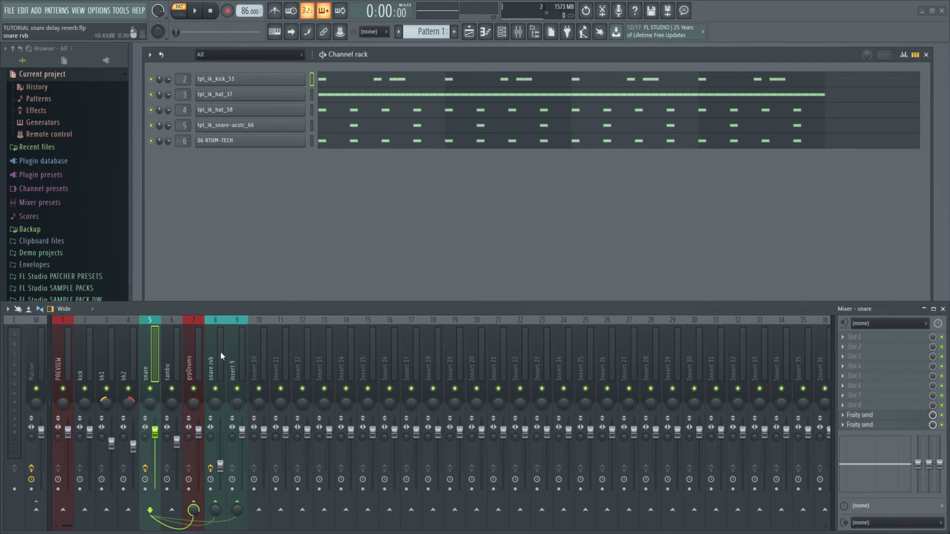
# Rename the Insert 9 mixer track as snare dly and play the pattern to check that it receives the snare
pyautogui.click(235, 366)
pyautogui.rightClick(235, 366)
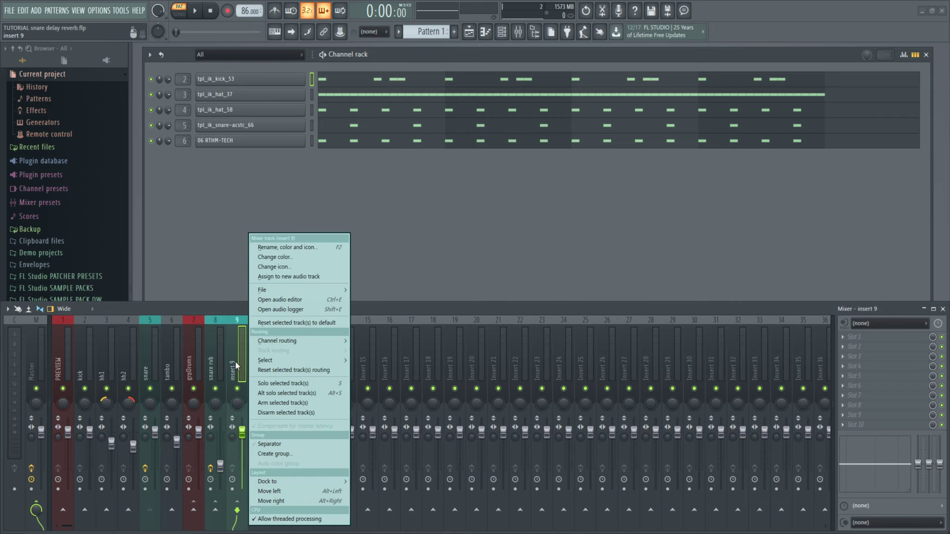
pyautogui.click(290, 247)
pyautogui.write('snare dly')
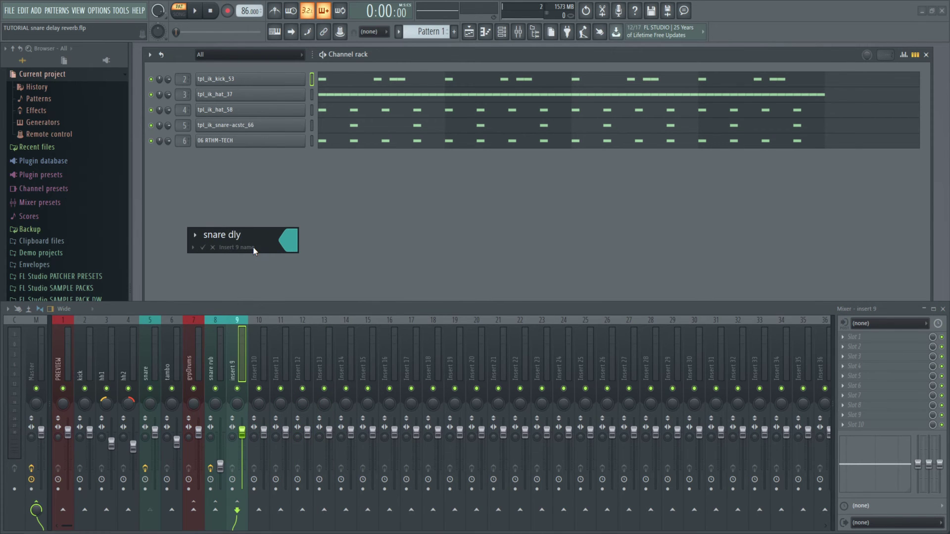
pyautogui.press('Return')
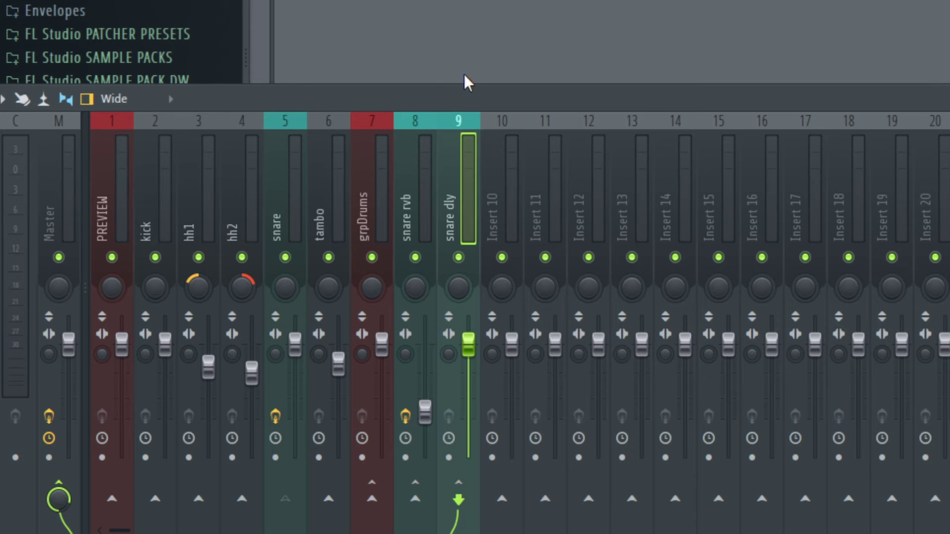
pyautogui.press('space')
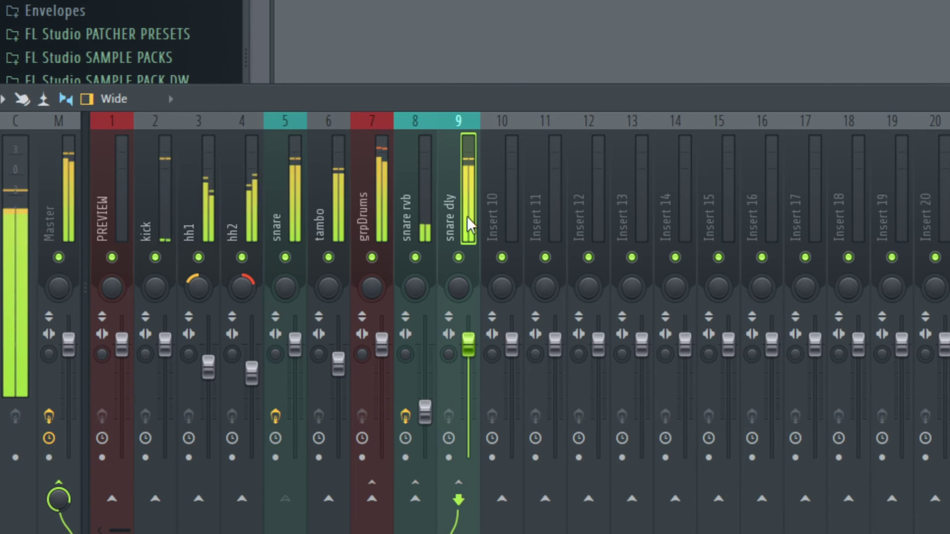
pyautogui.press('space')
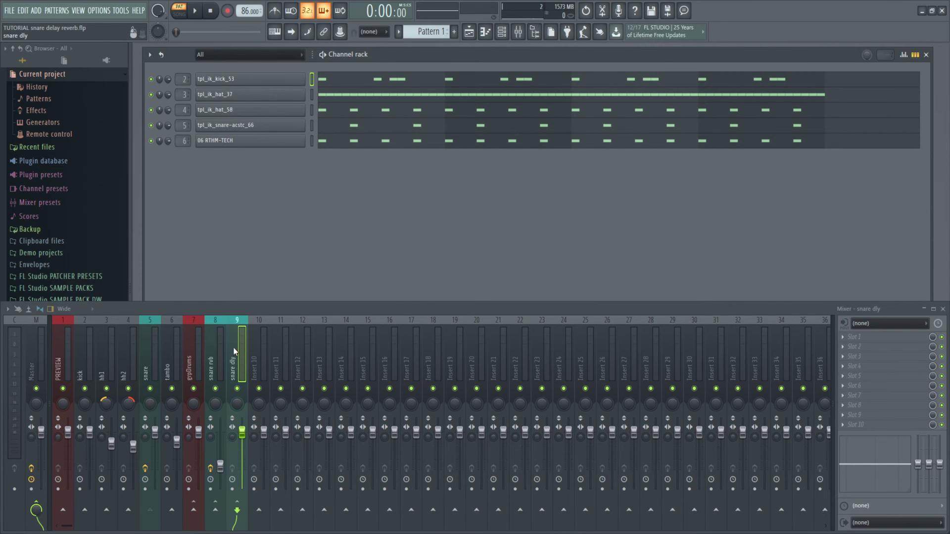
# Load Fruity Delay 3 in slot 1 of the snare dly track and turn its dry output fully down
pyautogui.click(845, 336)
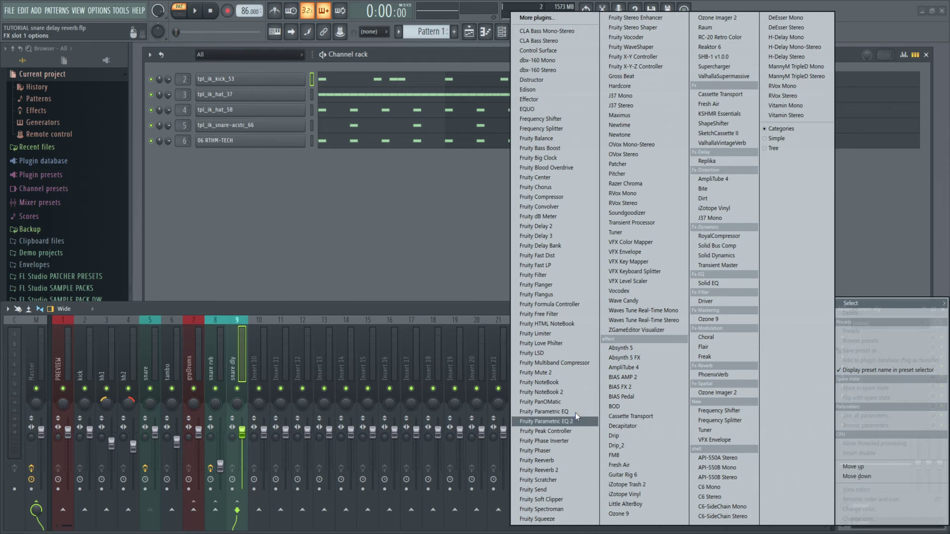
pyautogui.click(542, 236)
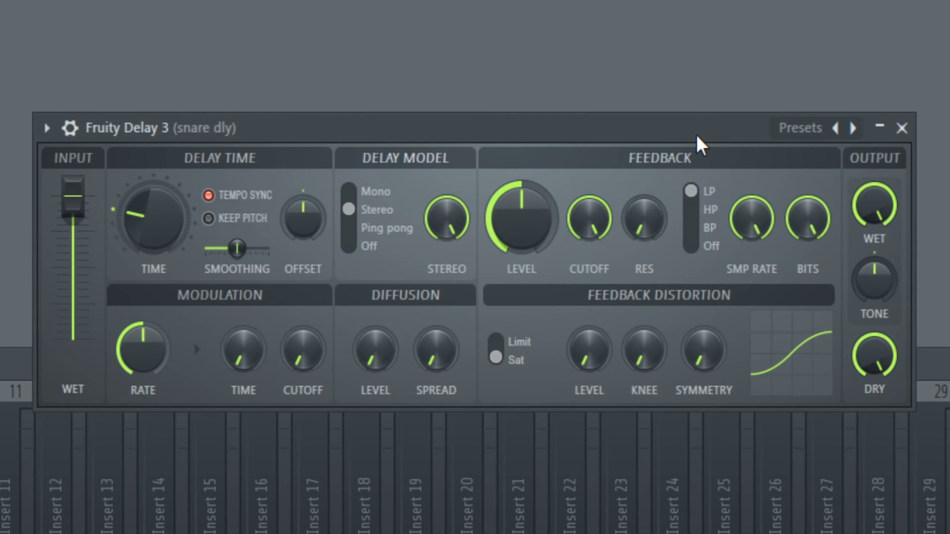
pyautogui.moveTo(875, 355); pyautogui.dragTo(875, 396)
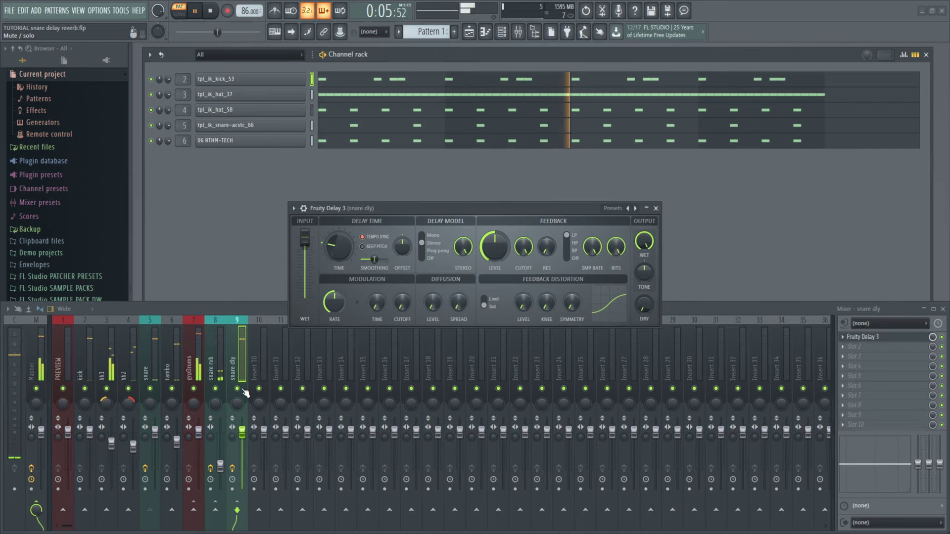
pyautogui.press('space')
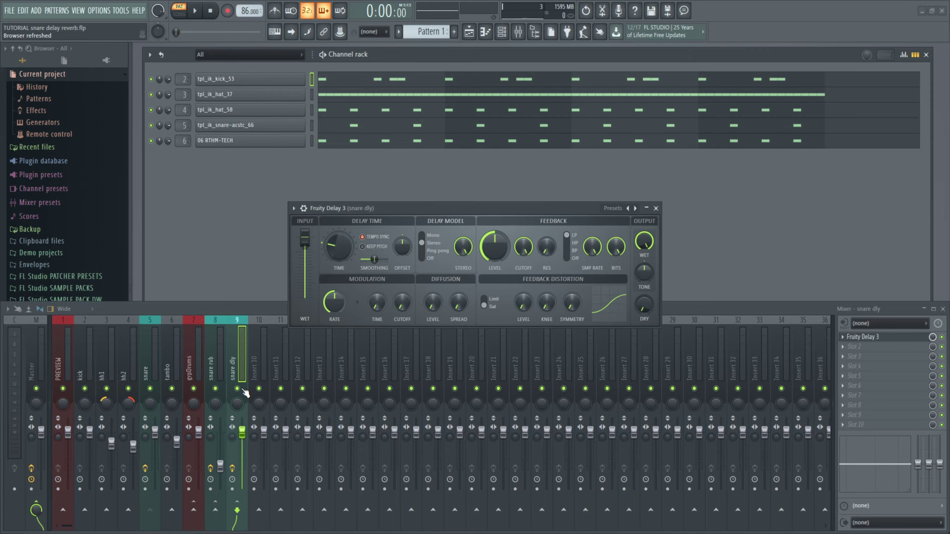
# Solo the snare with its reverb and delay tracks and play the pattern to hear the delay
pyautogui.click(157, 396)
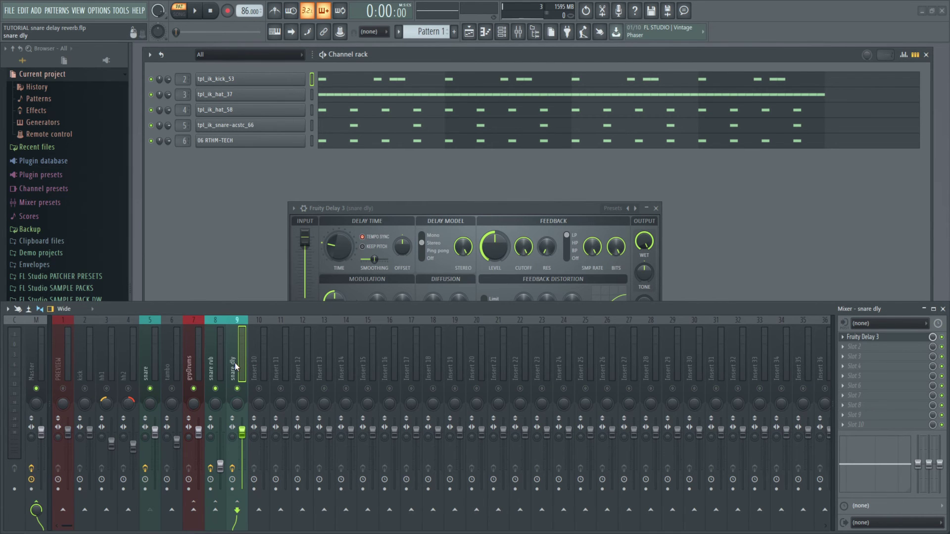
pyautogui.press('space')
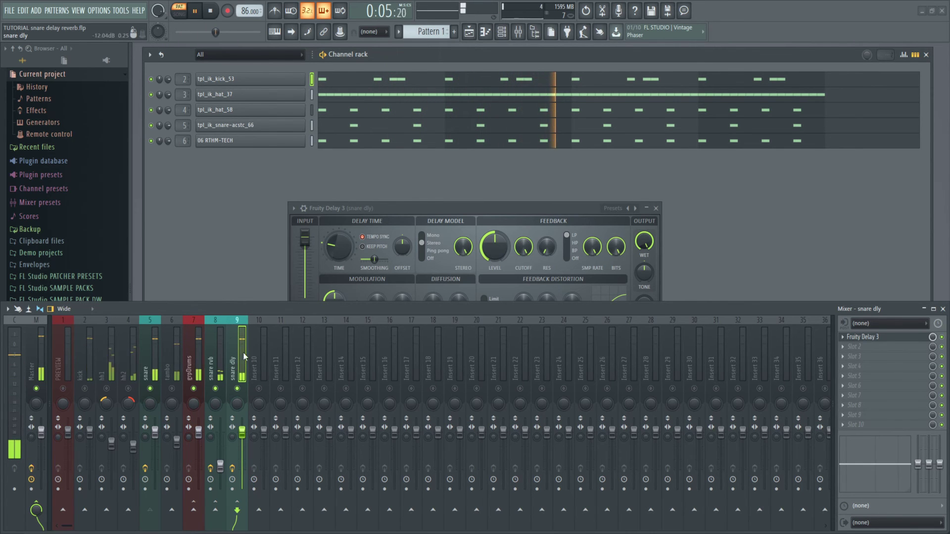
pyautogui.press('space')
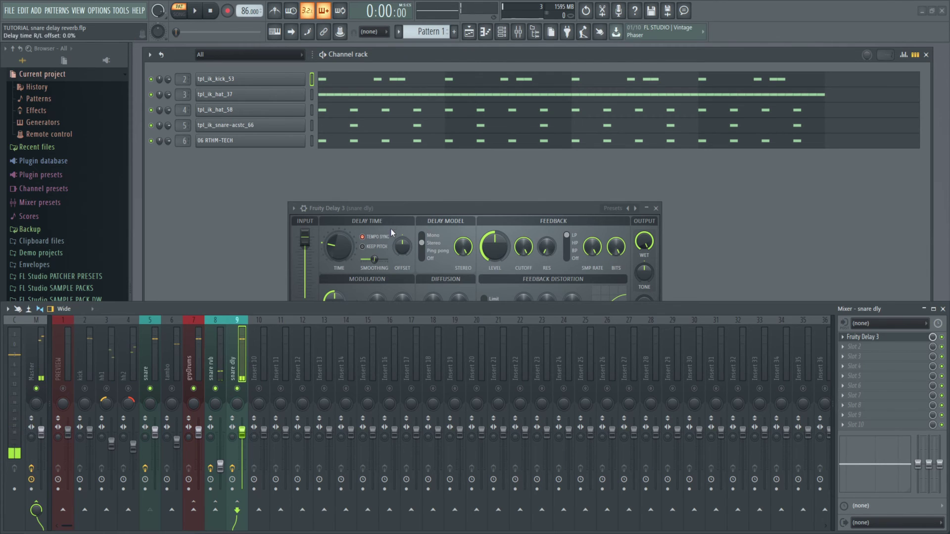
# Shorten the Fruity Delay 3 delay time and play the pattern to hear the faster echoes
pyautogui.click(394, 208)
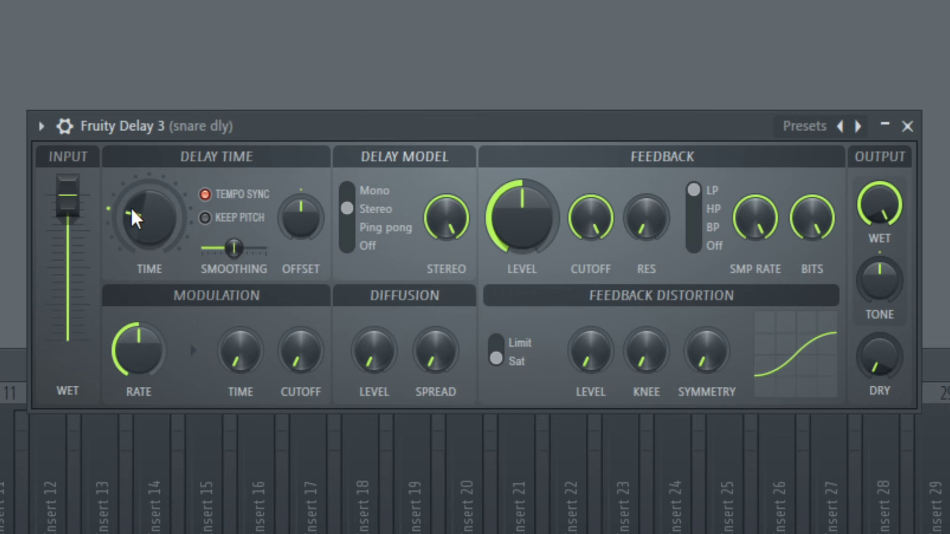
pyautogui.moveTo(131, 210); pyautogui.dragTo(124, 250)
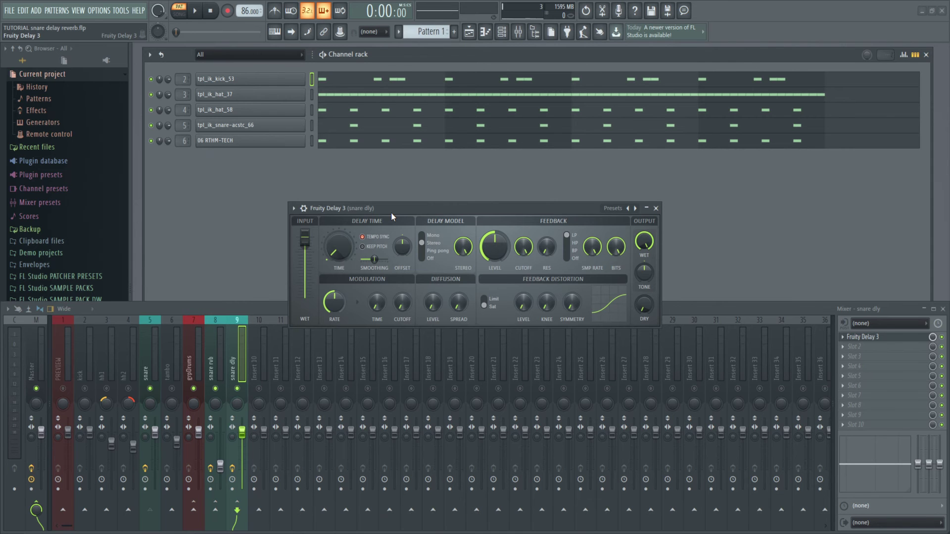
pyautogui.press('space')
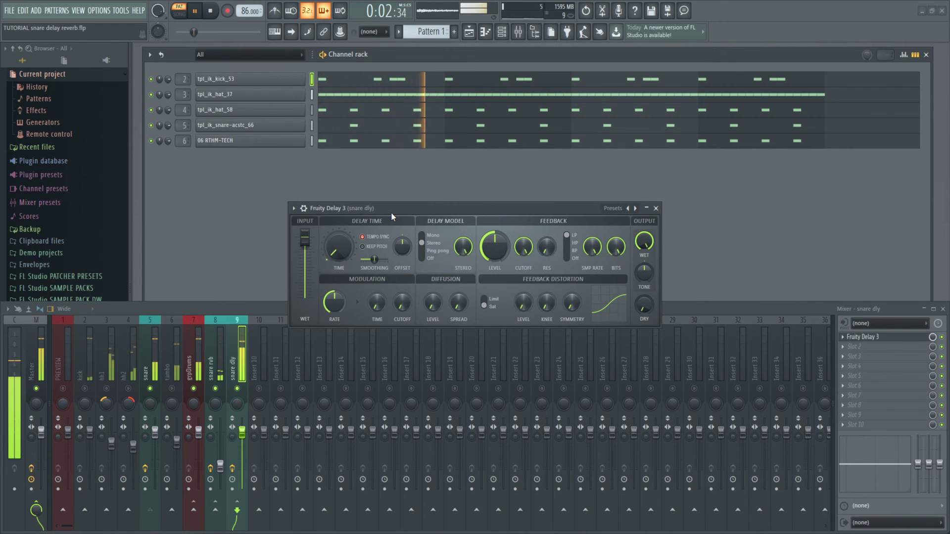
pyautogui.press('space')
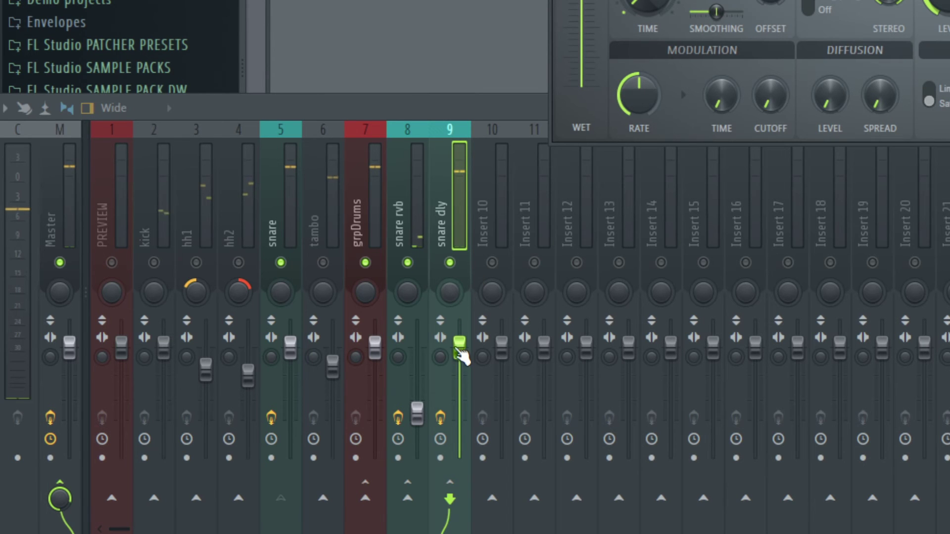
# Lower the snare dly track's volume to about 34% and play the full, unsoloed pattern to check the balance
pyautogui.moveTo(465, 354); pyautogui.dragTo(465, 410)
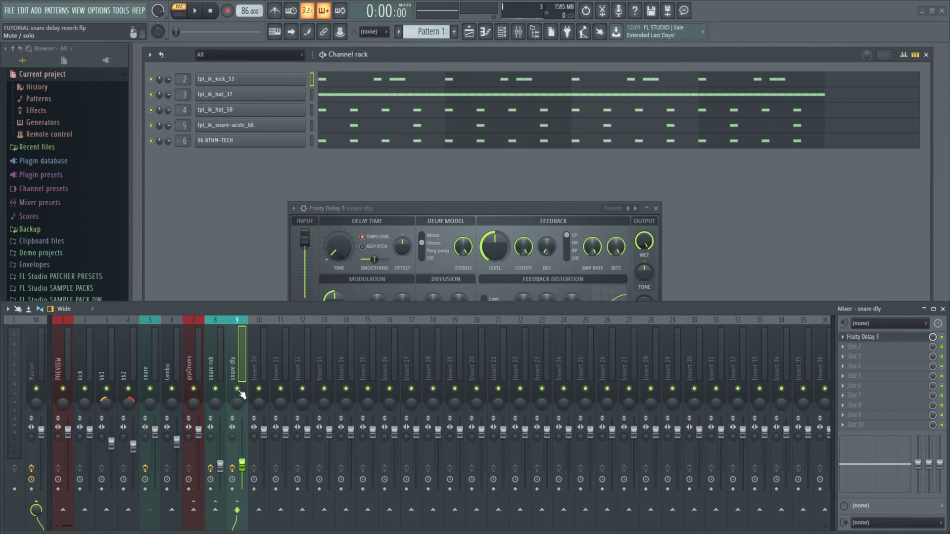
pyautogui.press('space')
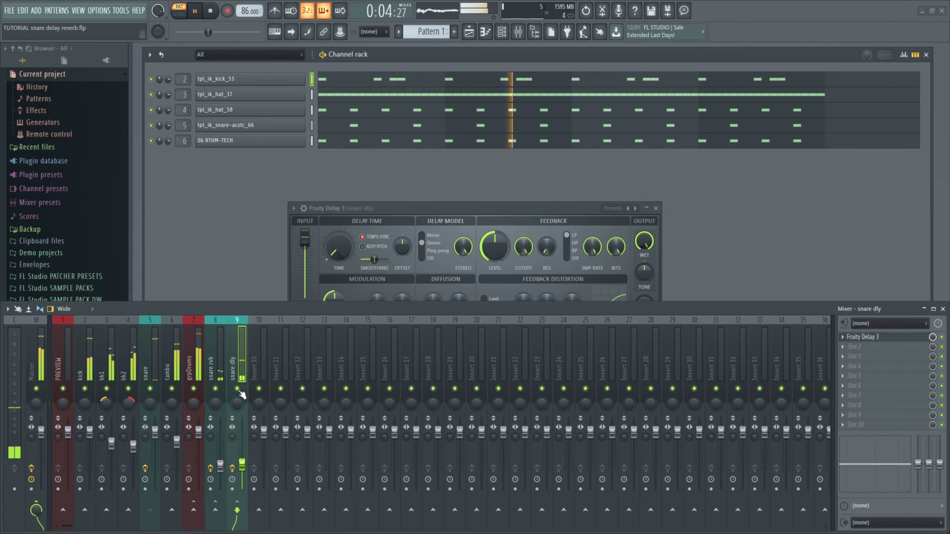
pyautogui.press('space')
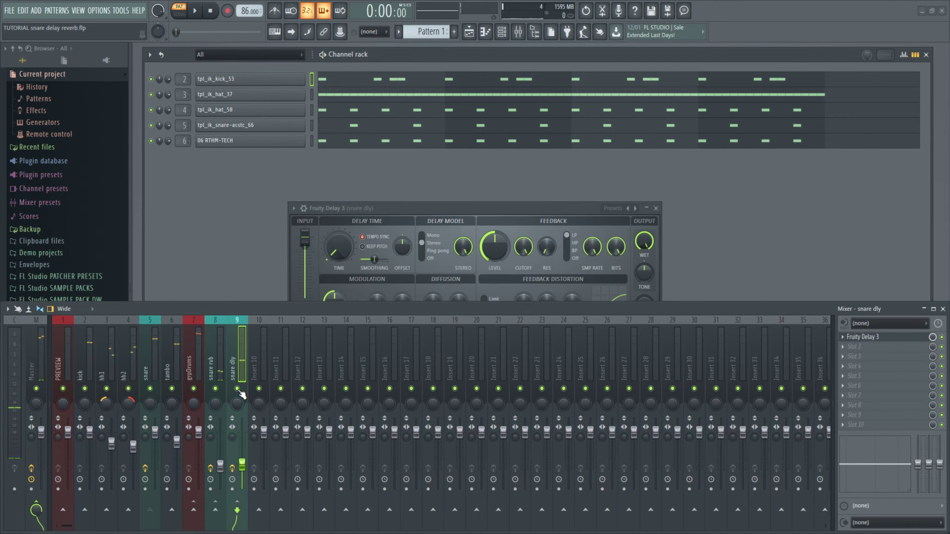
# Close the Fruity Delay 3 window and place Pattern 1 at bar 1 on Track 1 of the playlist
pyautogui.click(452, 215)
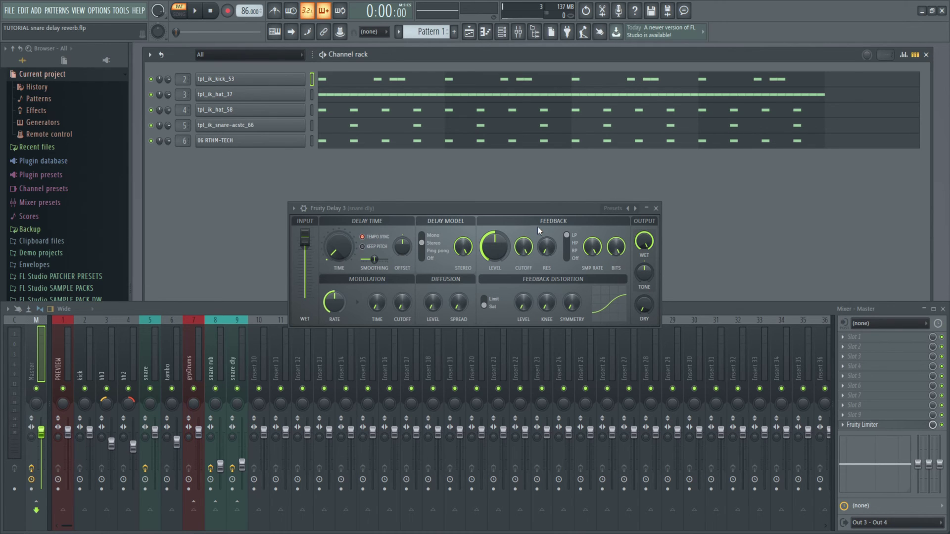
pyautogui.click(656, 208)
pyautogui.press('F5')
pyautogui.click(195, 53)
pyautogui.moveTo(195, 53); pyautogui.dragTo(156, 53)
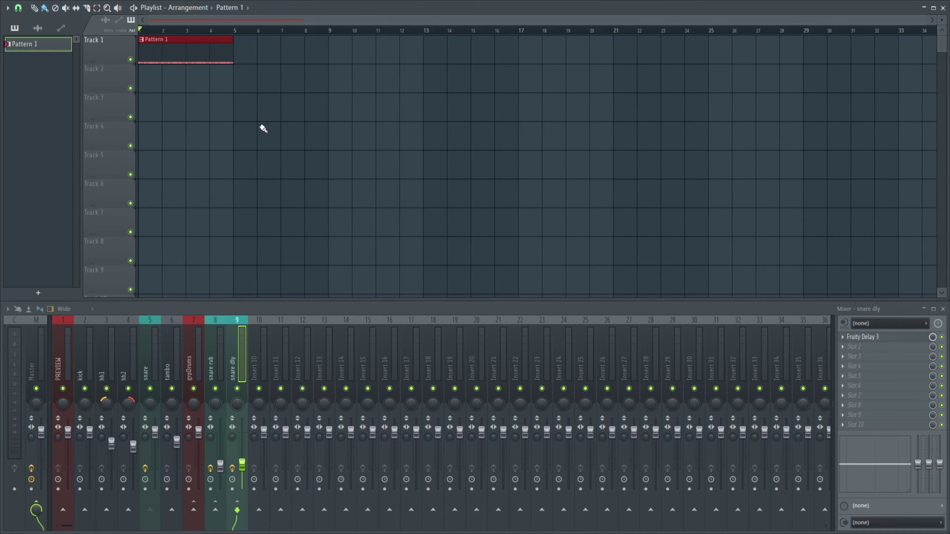
pyautogui.scroll(2, 263, 128)
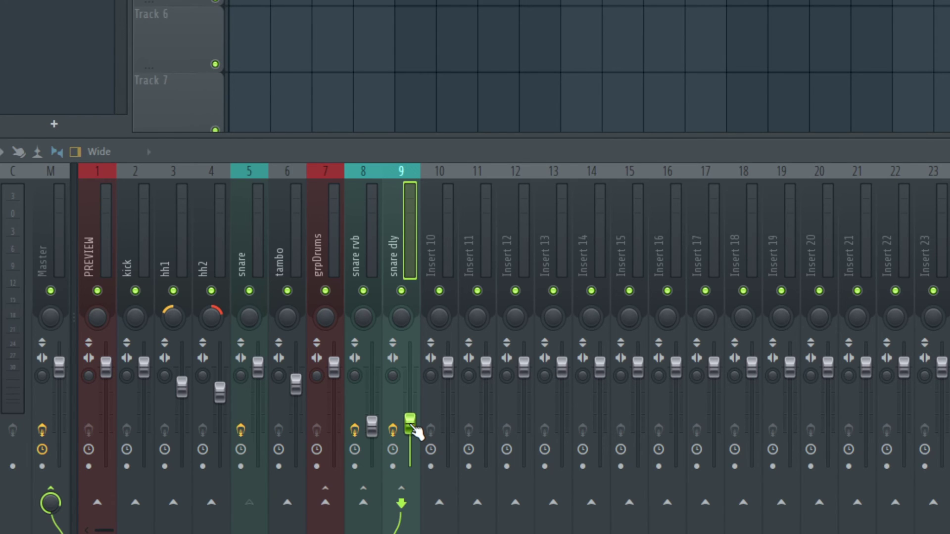
# Copy the snare dly track's volume value and raise its fader after starting playback
pyautogui.rightClick(412, 426)
pyautogui.click(480, 467)
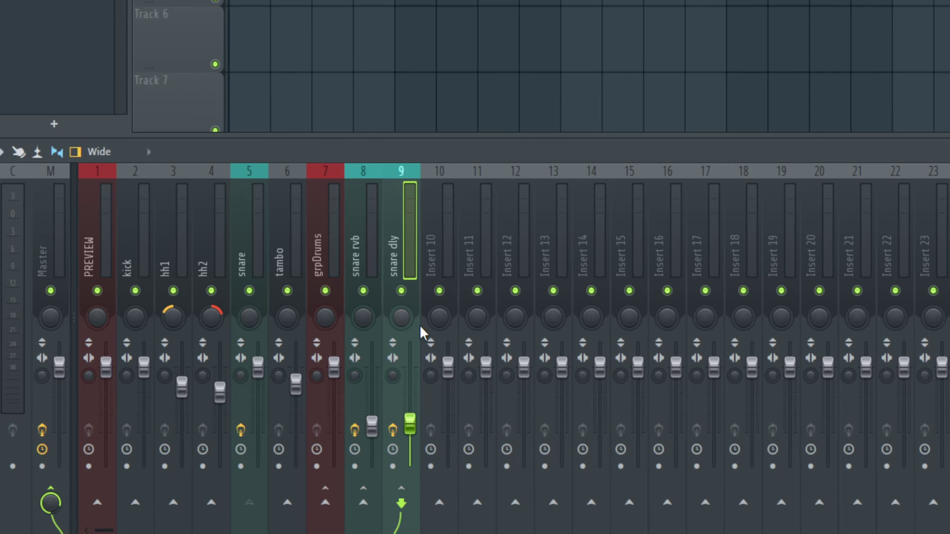
pyautogui.press('space')
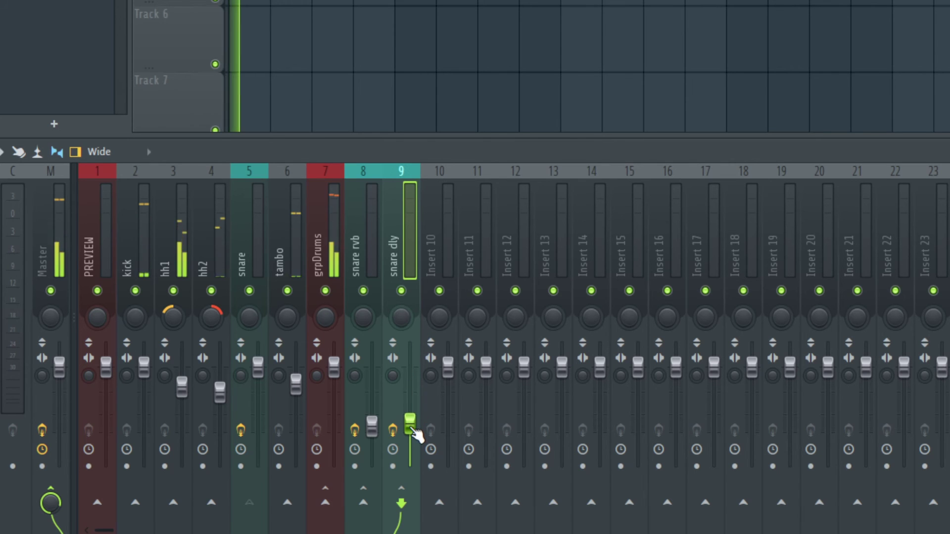
pyautogui.moveTo(413, 429); pyautogui.dragTo(420, 386)
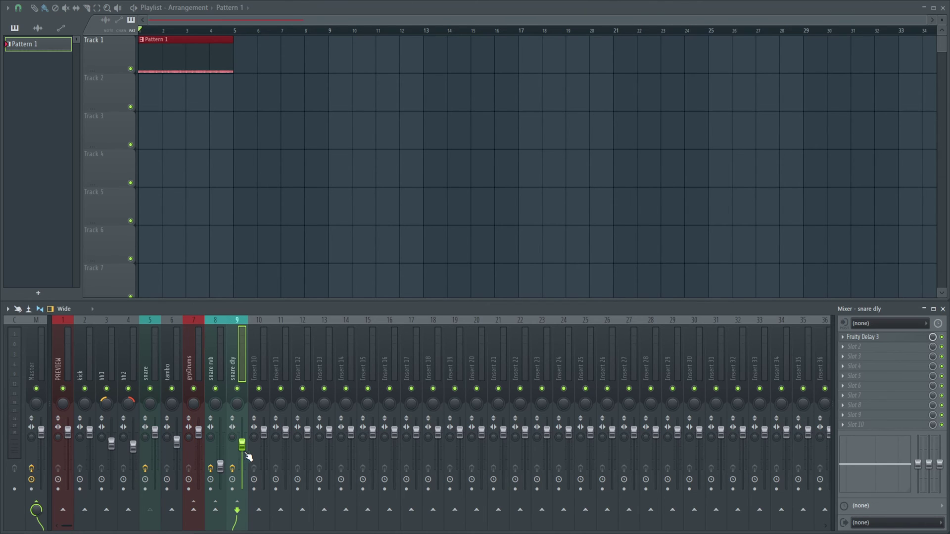
# Create an automation clip for the snare dly volume with the copied 34% pasted into both end points, and play it back
pyautogui.rightClick(243, 444)
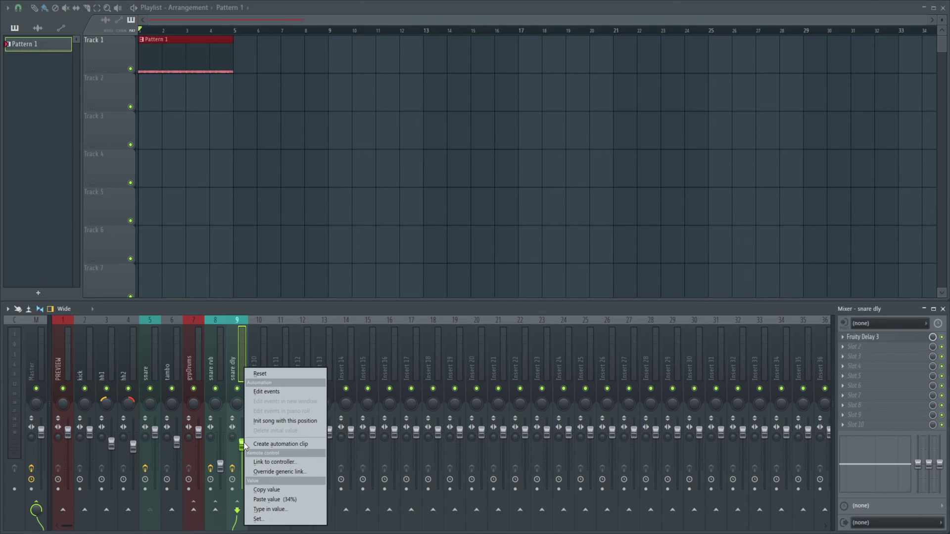
pyautogui.click(310, 444)
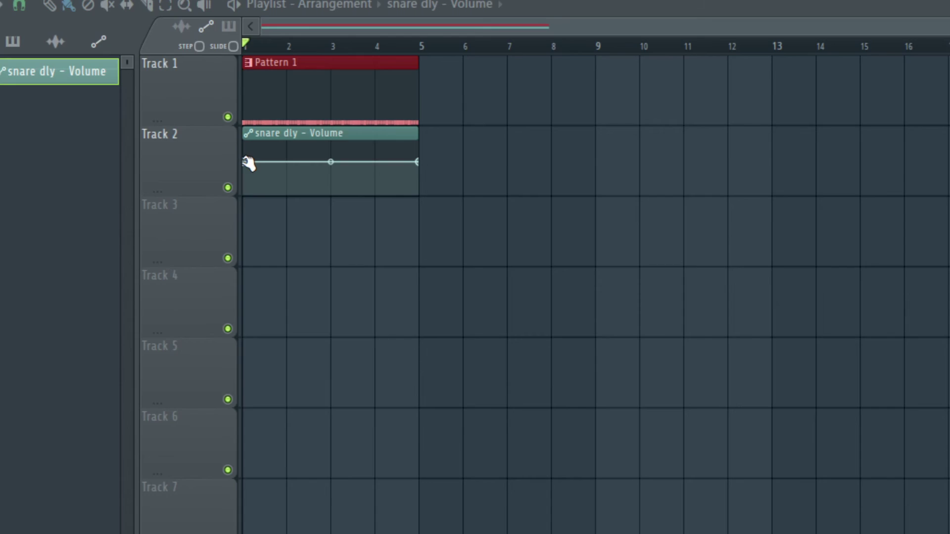
pyautogui.rightClick(139, 93)
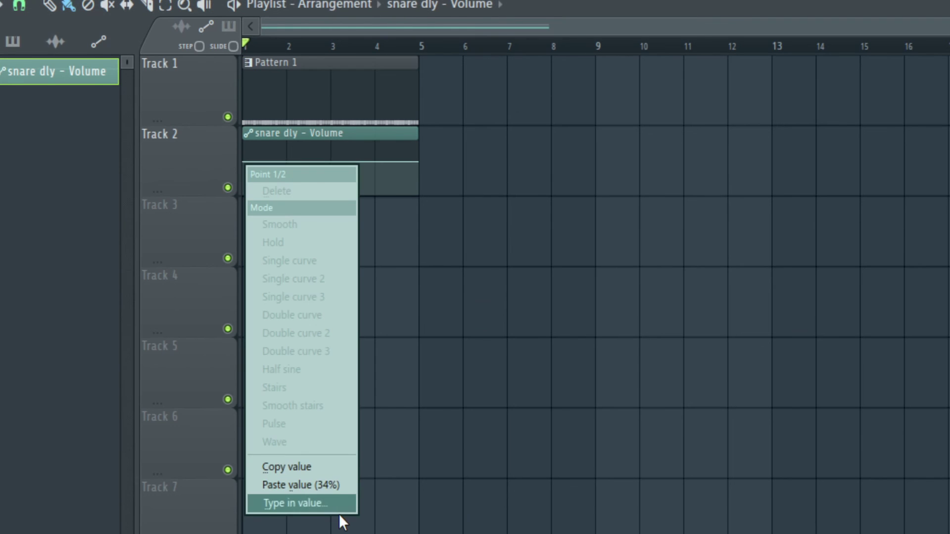
pyautogui.click(338, 485)
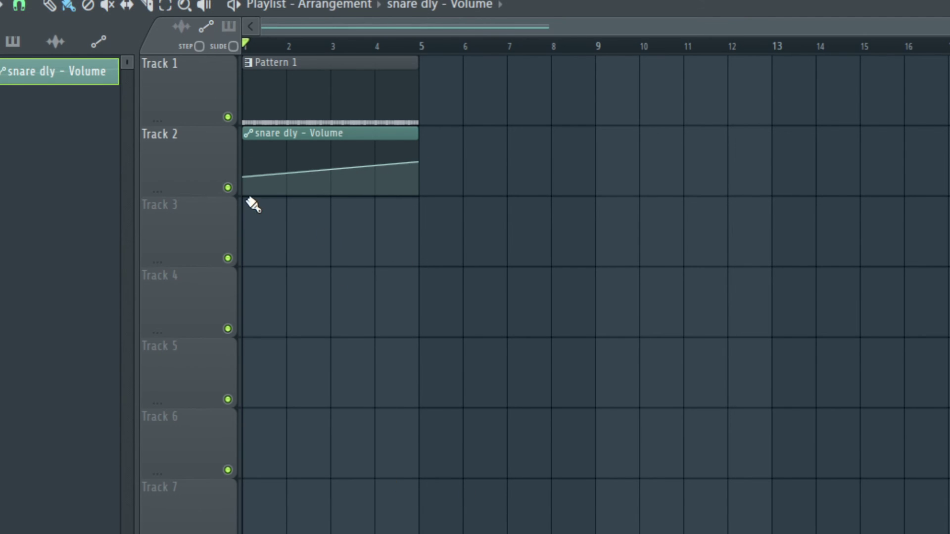
pyautogui.rightClick(417, 161)
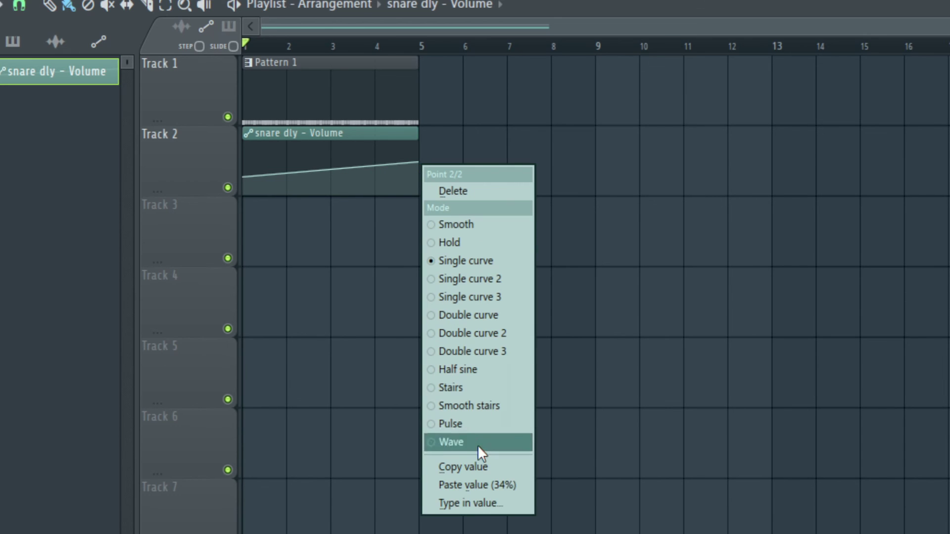
pyautogui.click(485, 485)
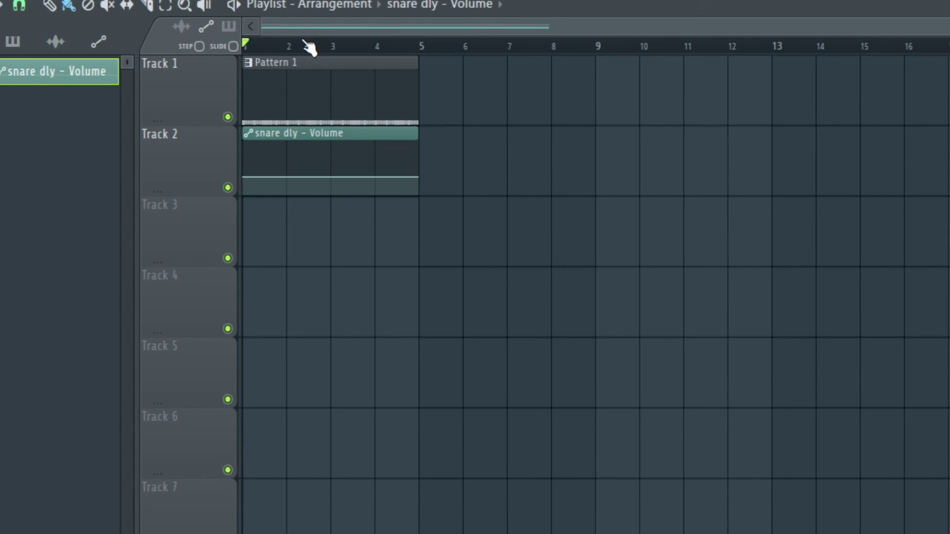
pyautogui.press('space')
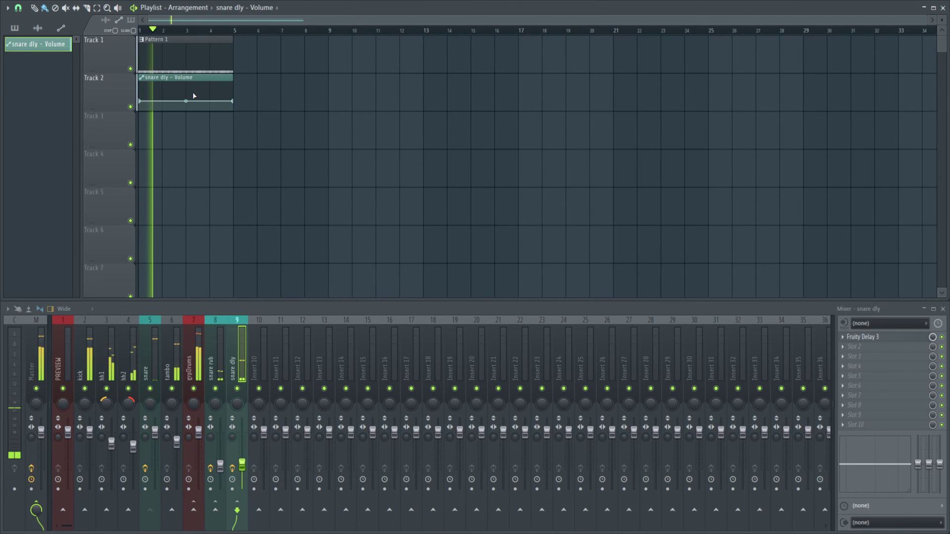
pyautogui.press('space')
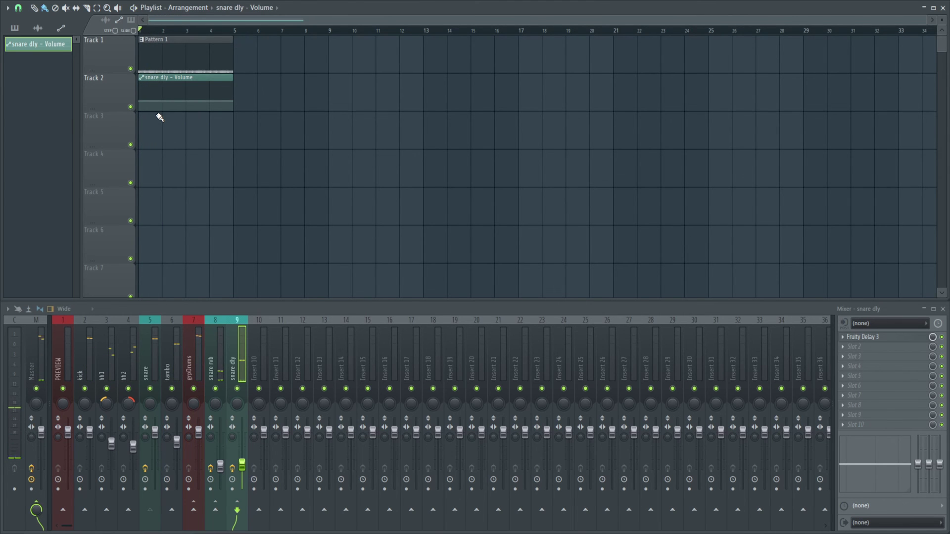
# Select bar 1 on the playlist timeline and set the playlist snap to 1/4 beat
pyautogui.scroll(4, 162, 104)
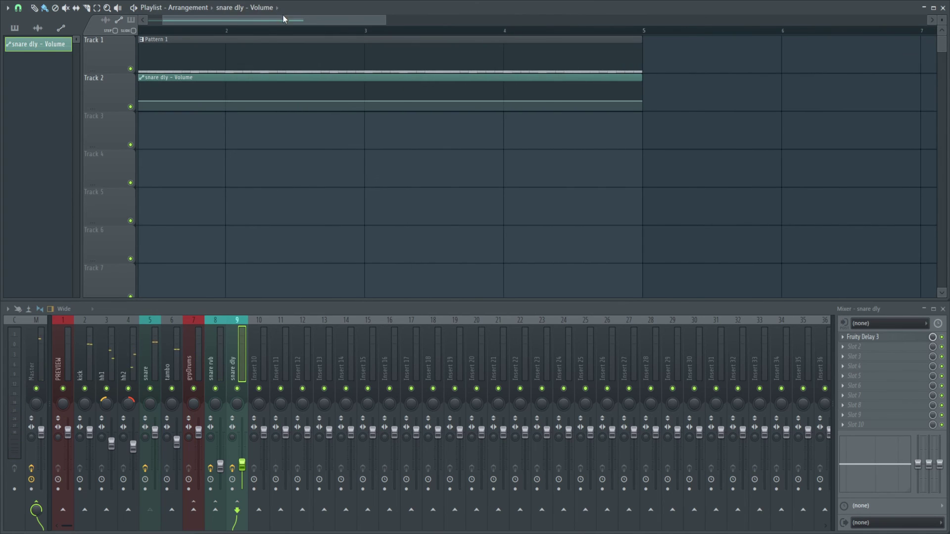
pyautogui.moveTo(283, 19); pyautogui.dragTo(267, 19)
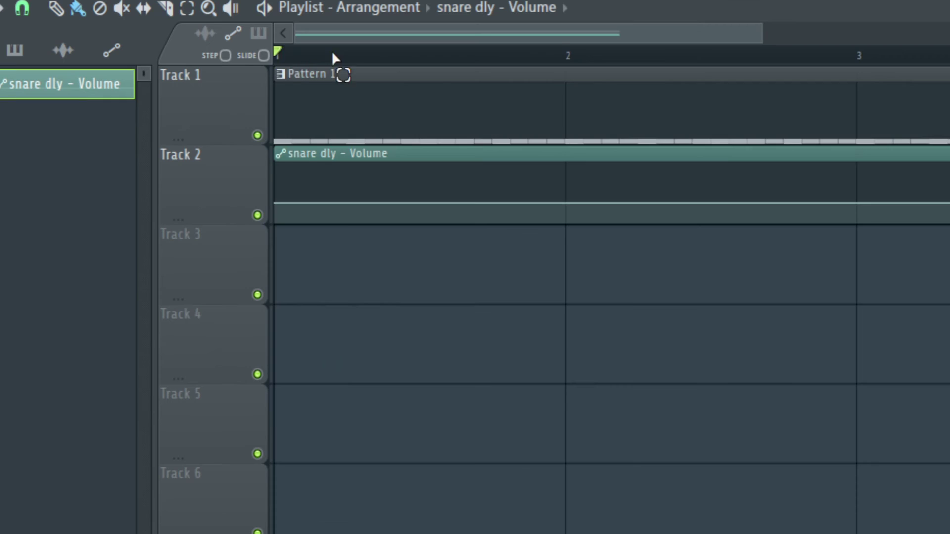
pyautogui.moveTo(168, 32); pyautogui.dragTo(244, 33)
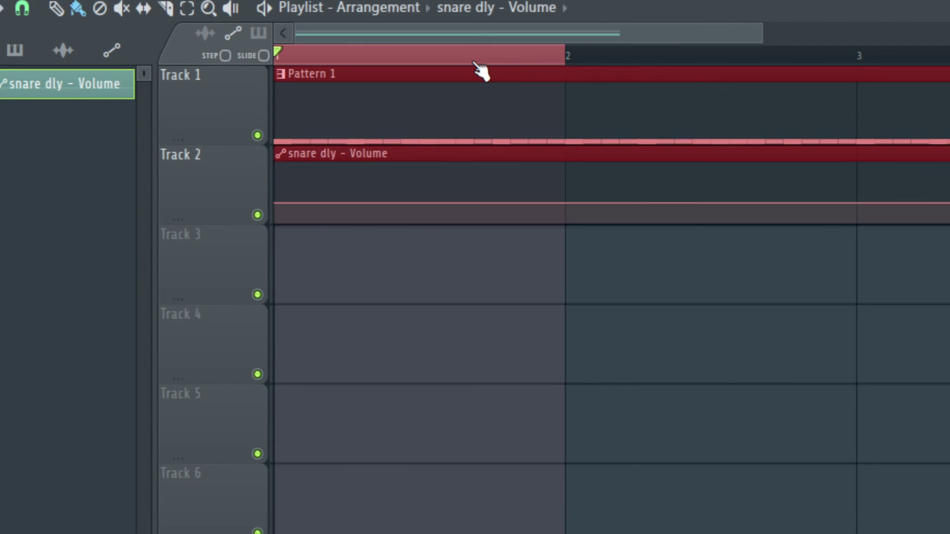
pyautogui.click(25, 10)
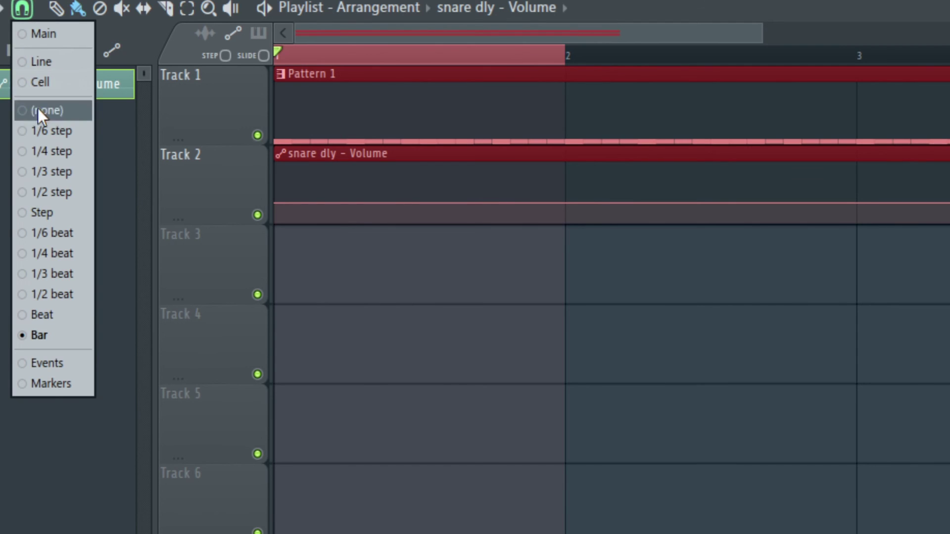
pyautogui.click(57, 251)
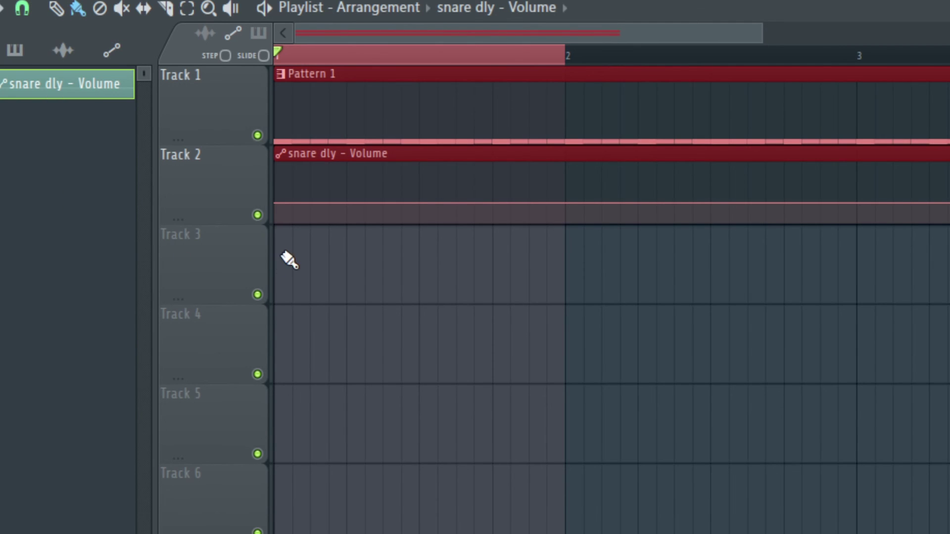
pyautogui.scroll(1, 406, 281)
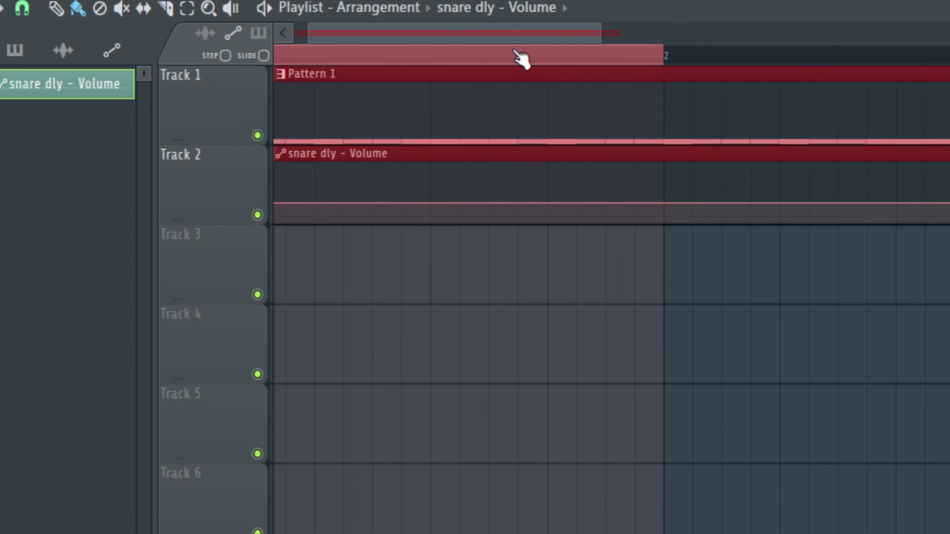
pyautogui.scroll(1, 504, 30)
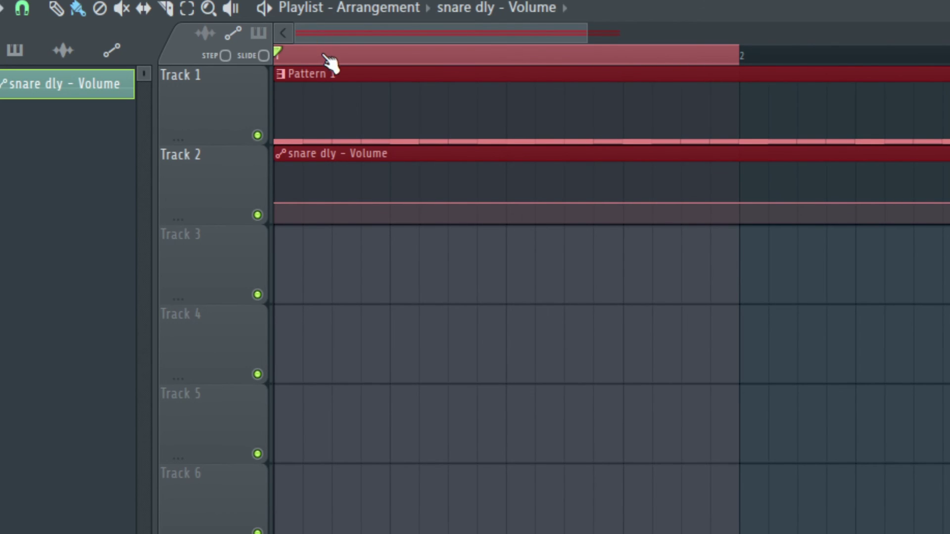
# Add a control point at beat 4 of bar 1 in the snare dly volume automation and raise it near the clip's upper edge
pyautogui.press('space')
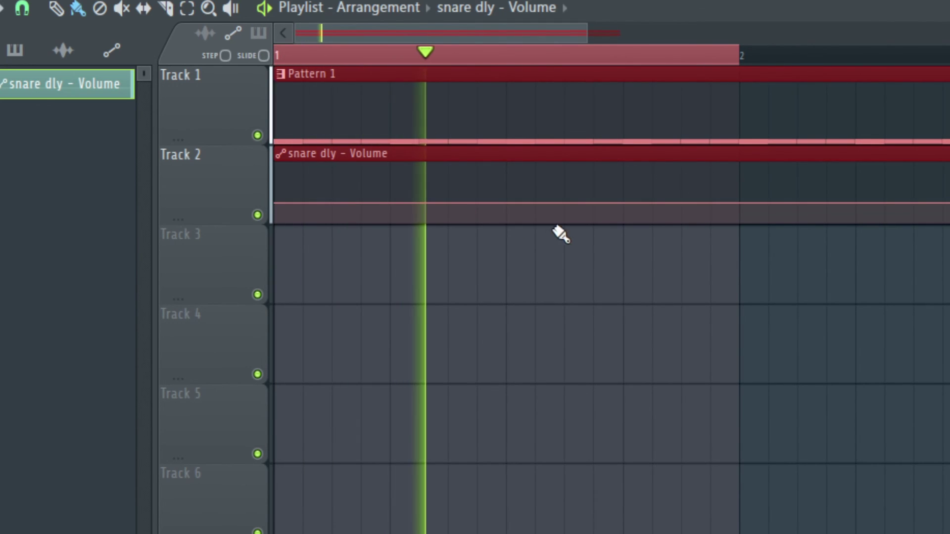
pyautogui.press('space')
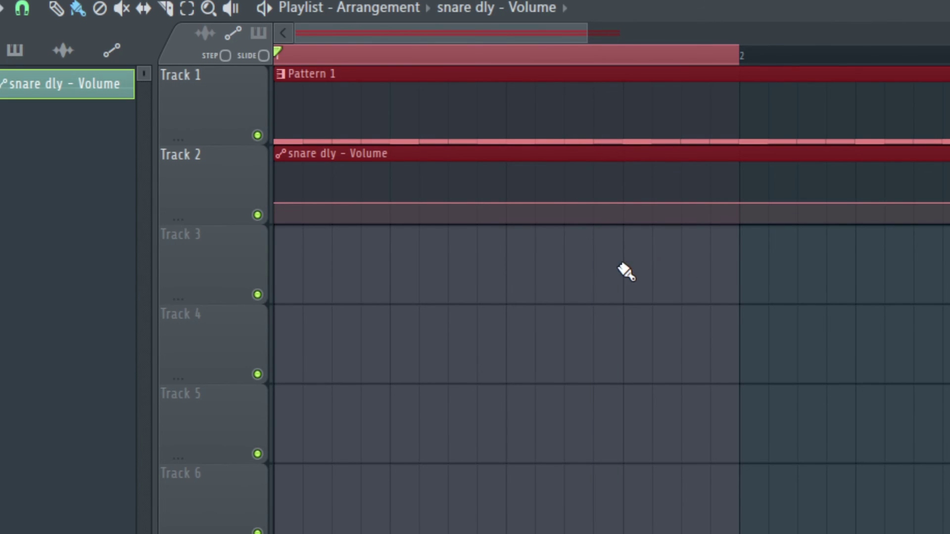
pyautogui.click(623, 55)
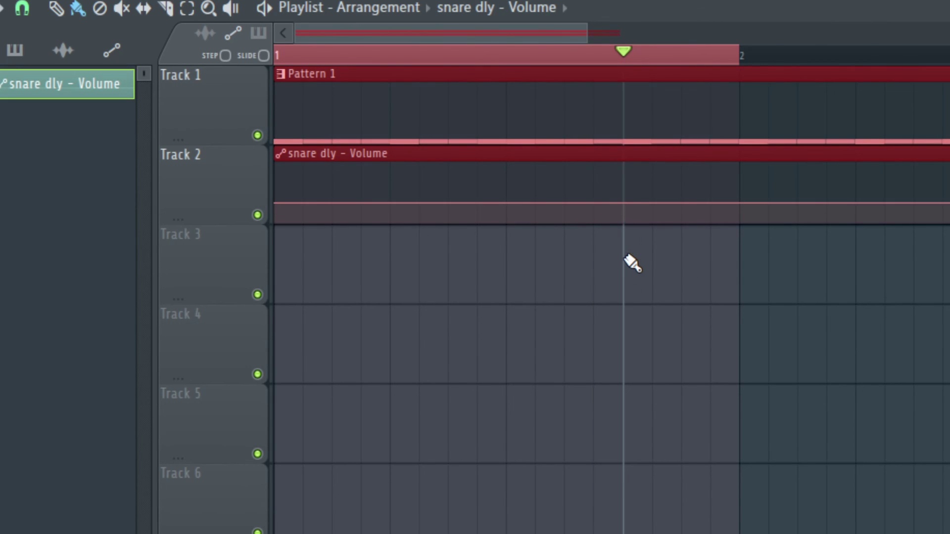
pyautogui.rightClick(625, 203)
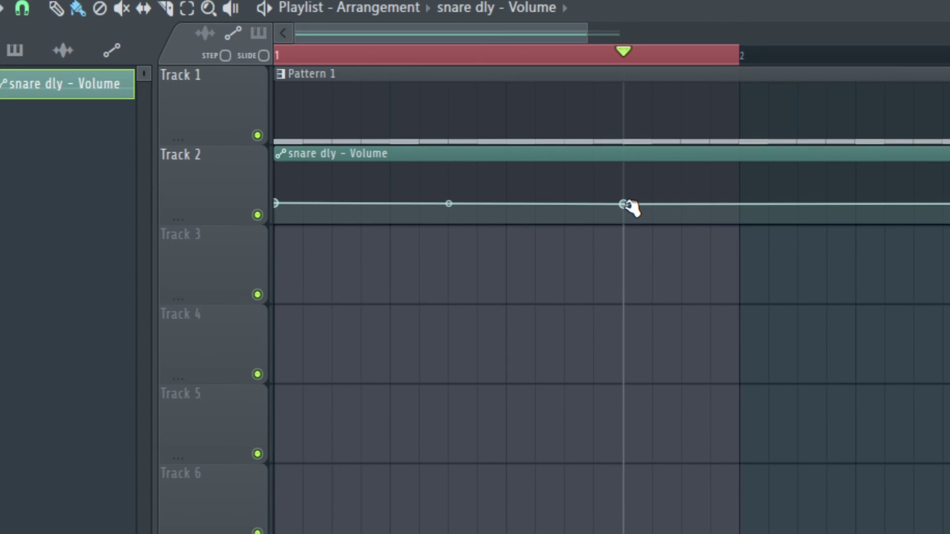
pyautogui.moveTo(625, 205); pyautogui.dragTo(626, 175)
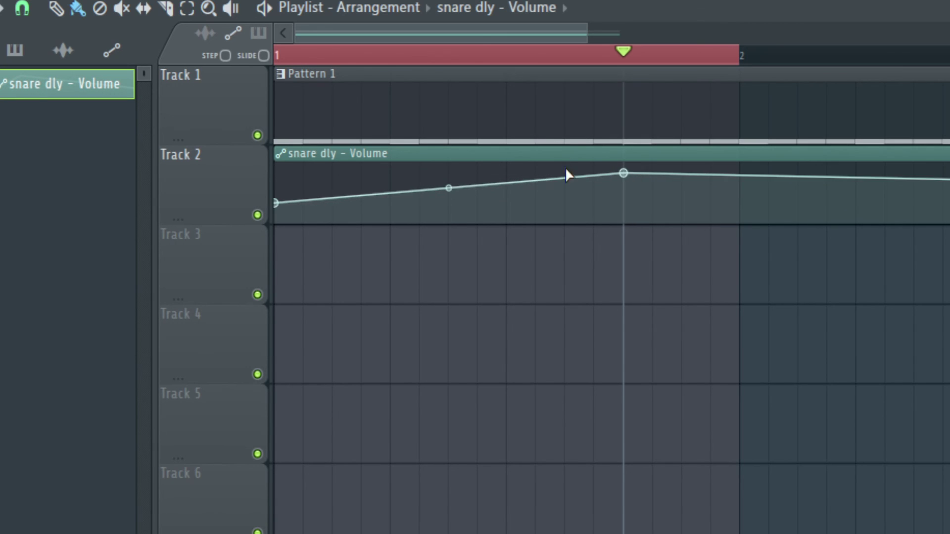
# Set the beat 4 automation point's mode to Hold and play back bar 1
pyautogui.rightClick(624, 173)
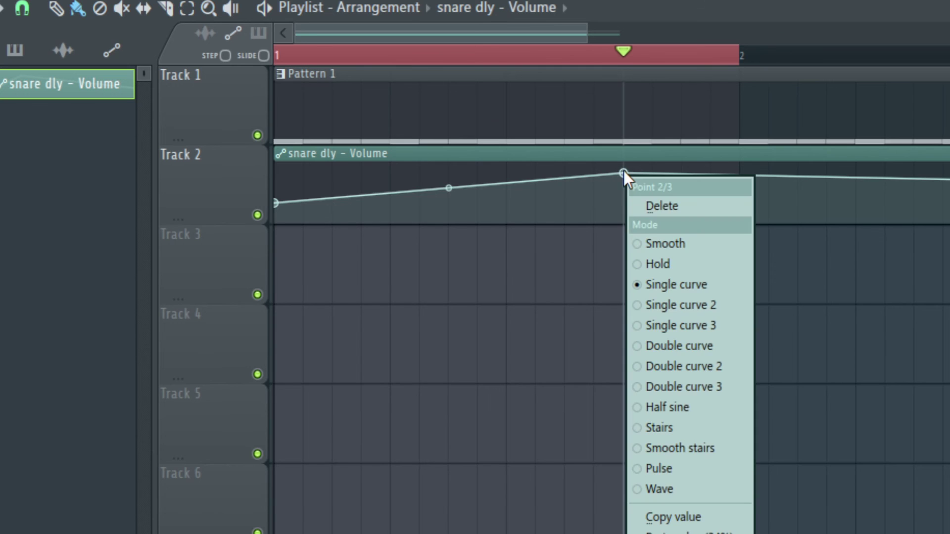
pyautogui.click(665, 260)
pyautogui.press('space')
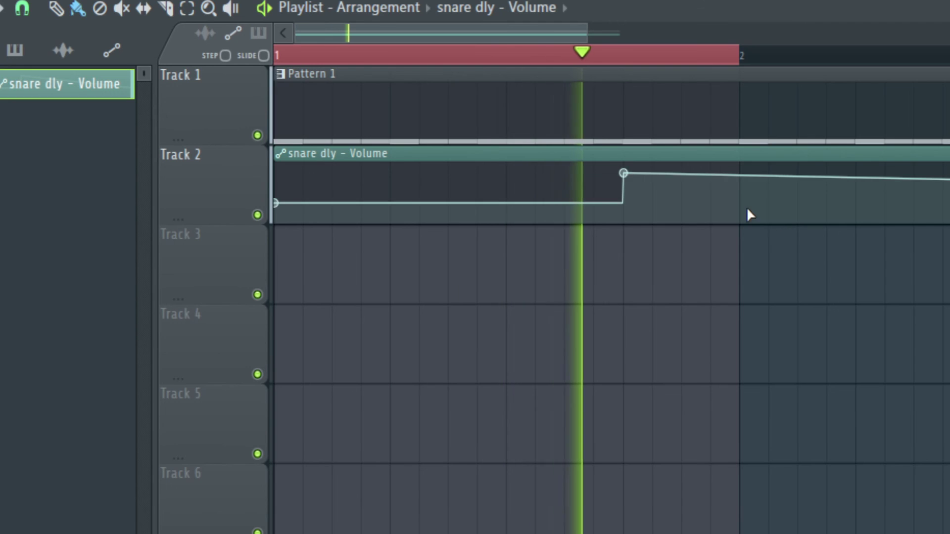
pyautogui.press('space')
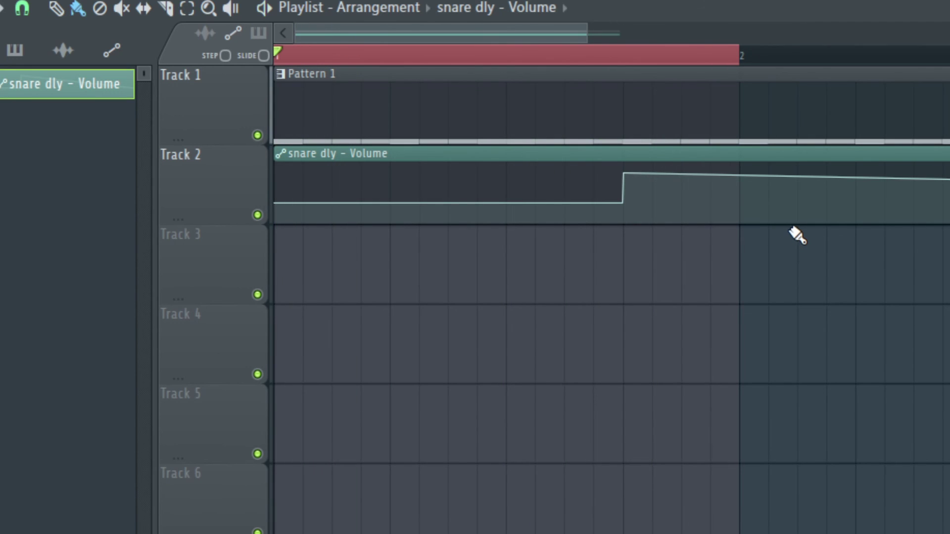
# Add an automation point at the start of bar 2, set its mode to Smooth, lower it partway, and play back the loop
pyautogui.rightClick(739, 174)
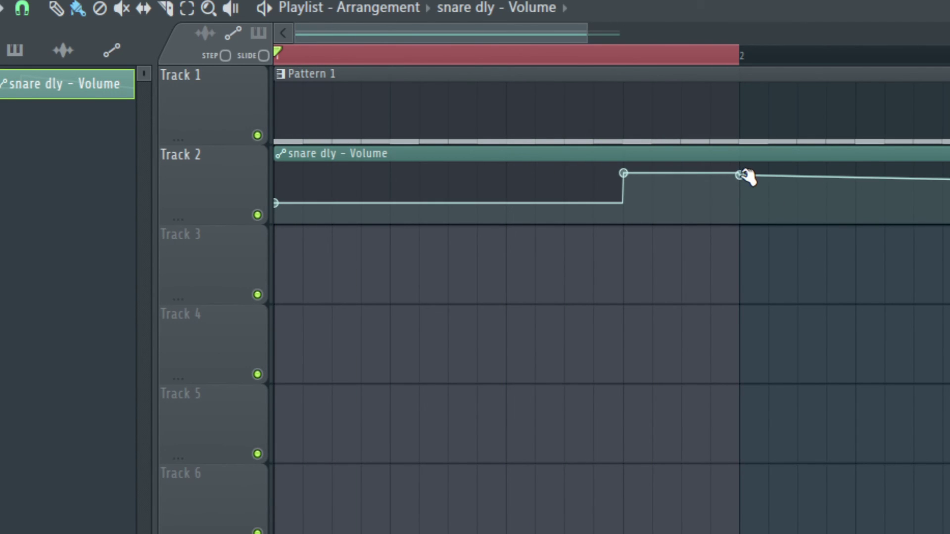
pyautogui.moveTo(745, 177); pyautogui.dragTo(743, 179)
pyautogui.rightClick(740, 176)
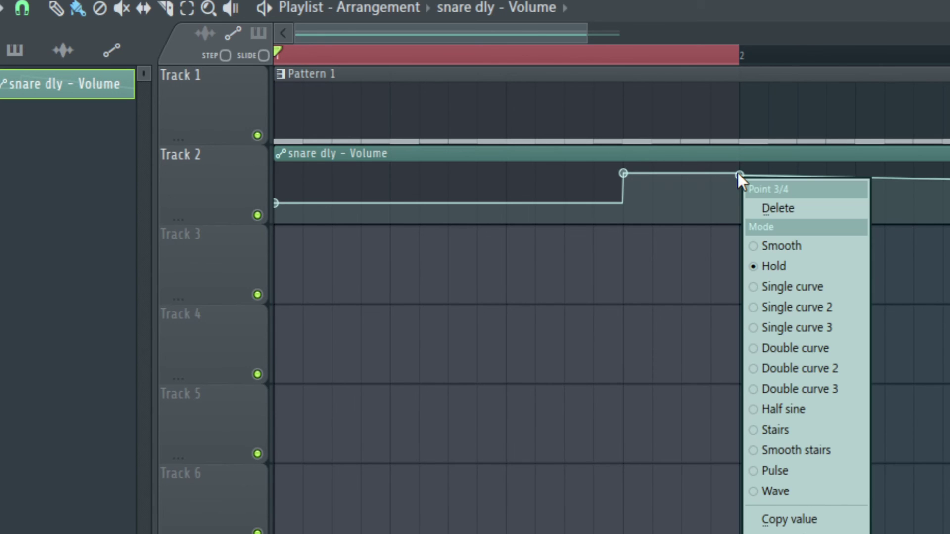
pyautogui.click(791, 245)
pyautogui.moveTo(741, 176); pyautogui.dragTo(744, 195)
pyautogui.press('space')
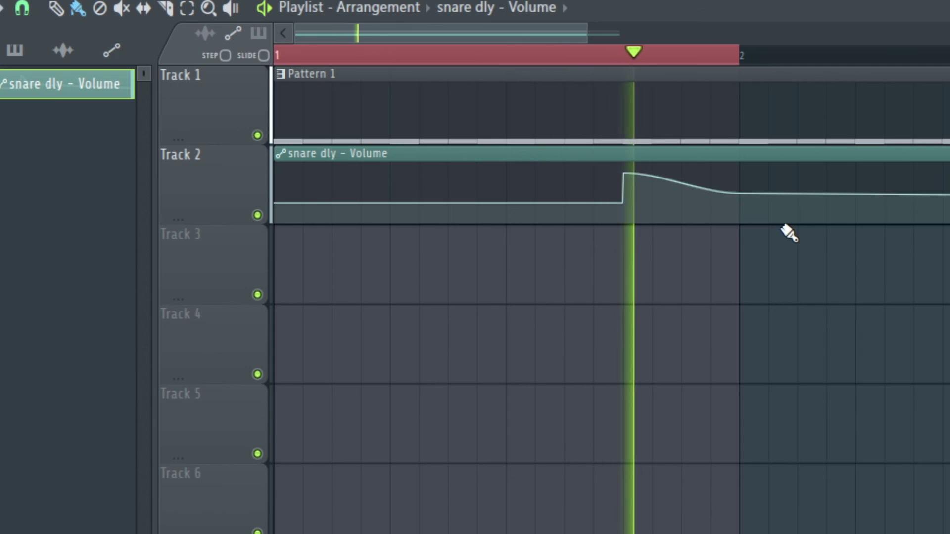
pyautogui.press('space')
# Slice the snare dly volume clip at bar 2 and delete the portion after the cut
pyautogui.press('c')
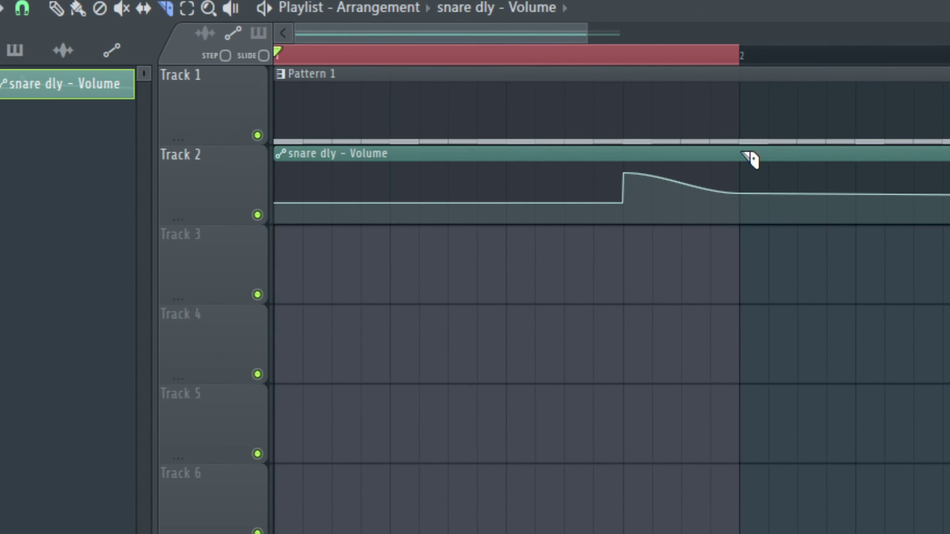
pyautogui.moveTo(750, 155); pyautogui.dragTo(744, 233)
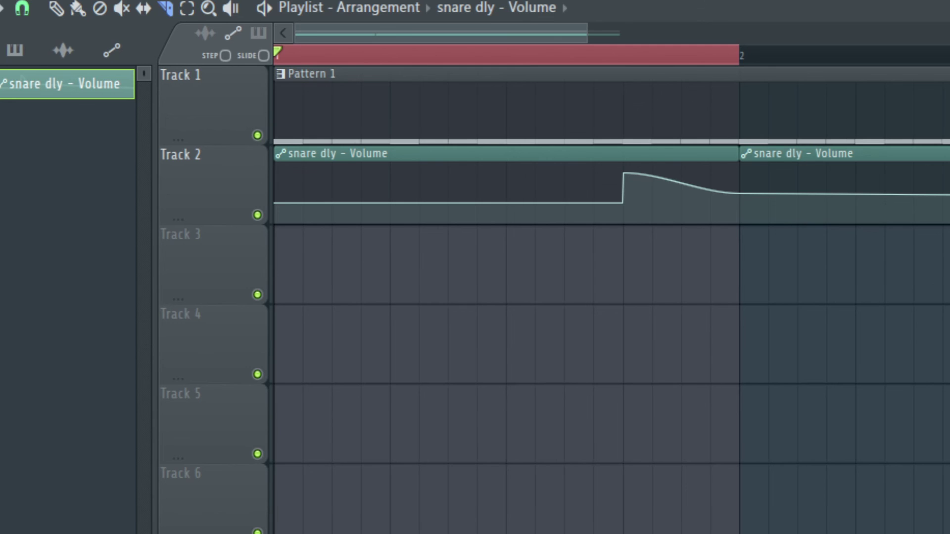
pyautogui.scroll(-3, 856, 290)
pyautogui.press('b')
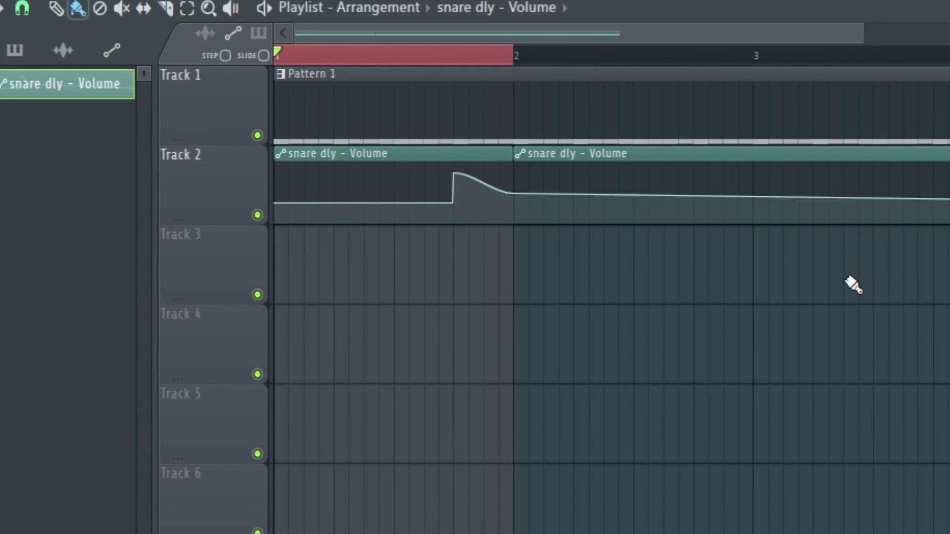
pyautogui.rightClick(817, 200)
pyautogui.click(818, 200)
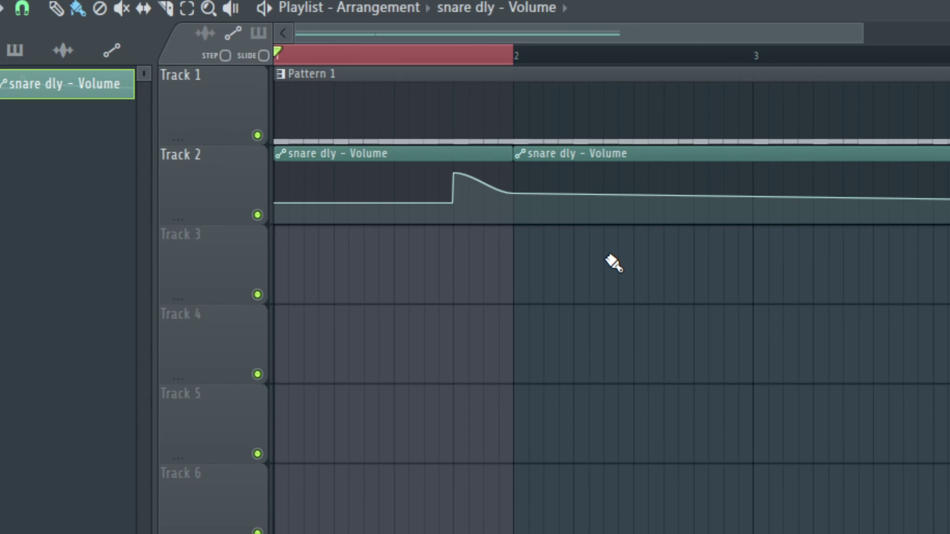
pyautogui.rightClick(614, 208)
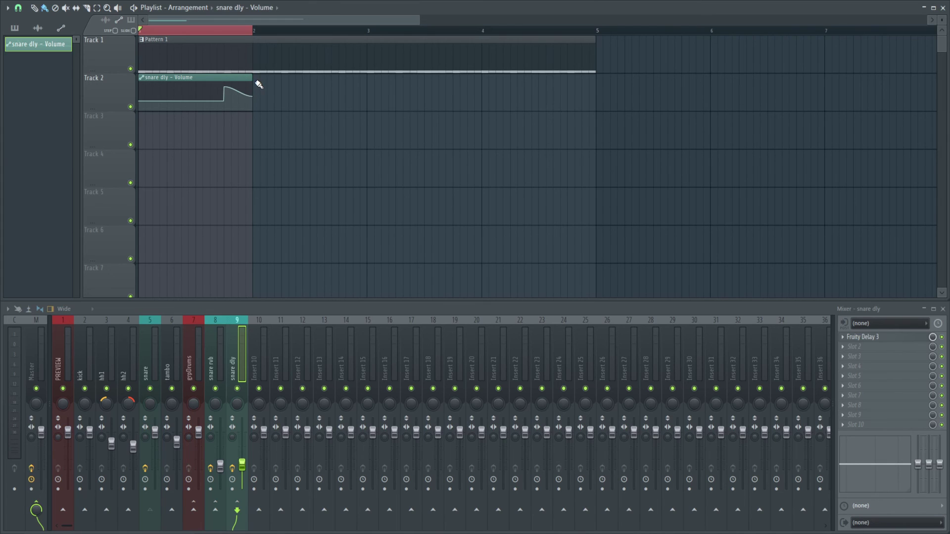
# Paint the one-bar snare dly volume clip across bars 2 to 4, clear the timeline selection, and play the arrangement
pyautogui.moveTo(259, 85); pyautogui.dragTo(494, 79)
pyautogui.click(211, 31)
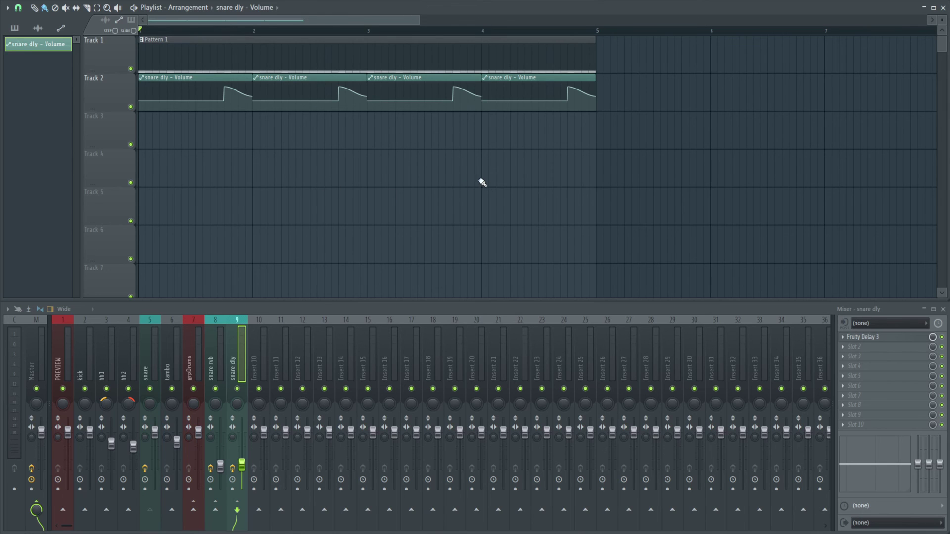
pyautogui.scroll(-1, 472, 177)
pyautogui.scroll(-1, 472, 177)
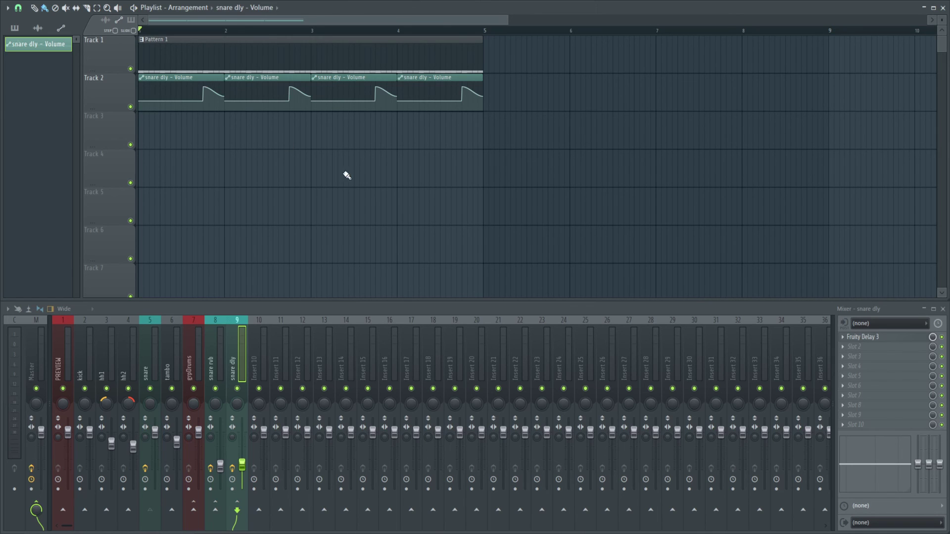
pyautogui.press('space')
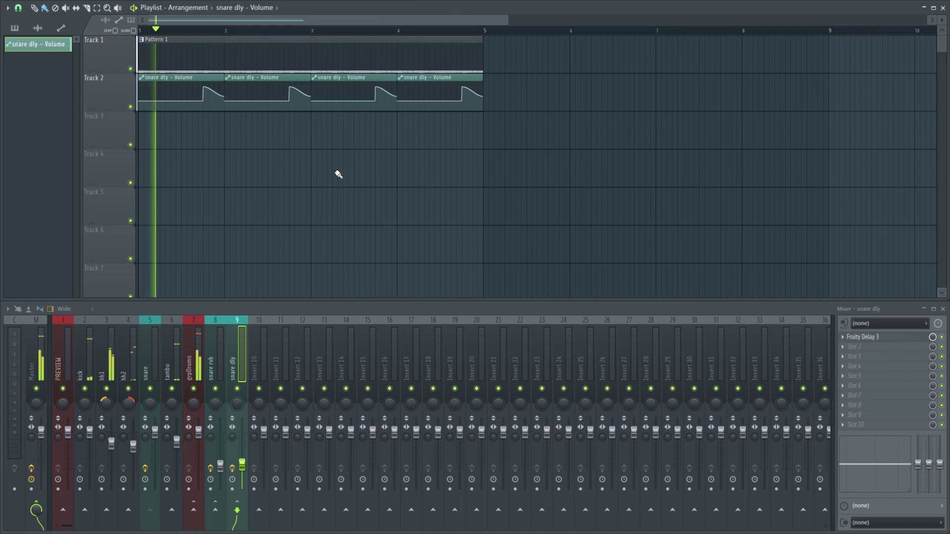